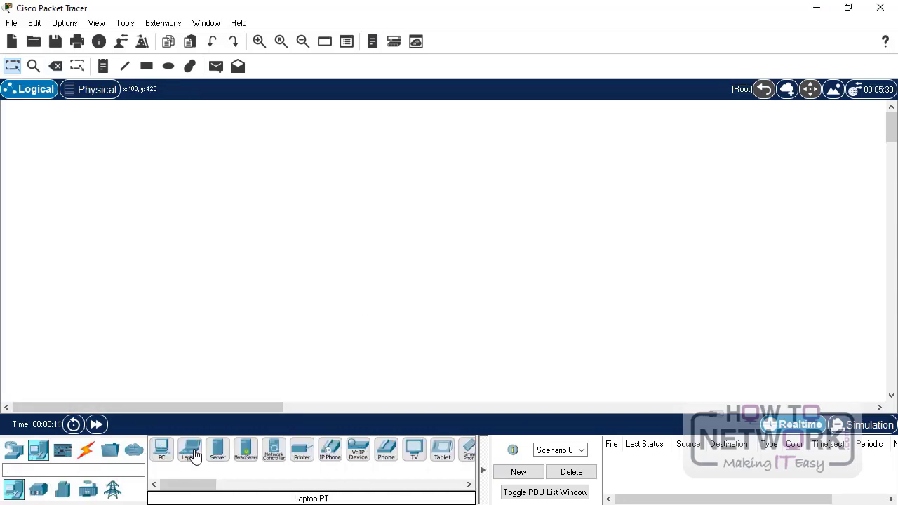
- Place a Laptop-PT and a WRT300N wireless router side by side on the workspace
drag(189, 453, 276, 295)
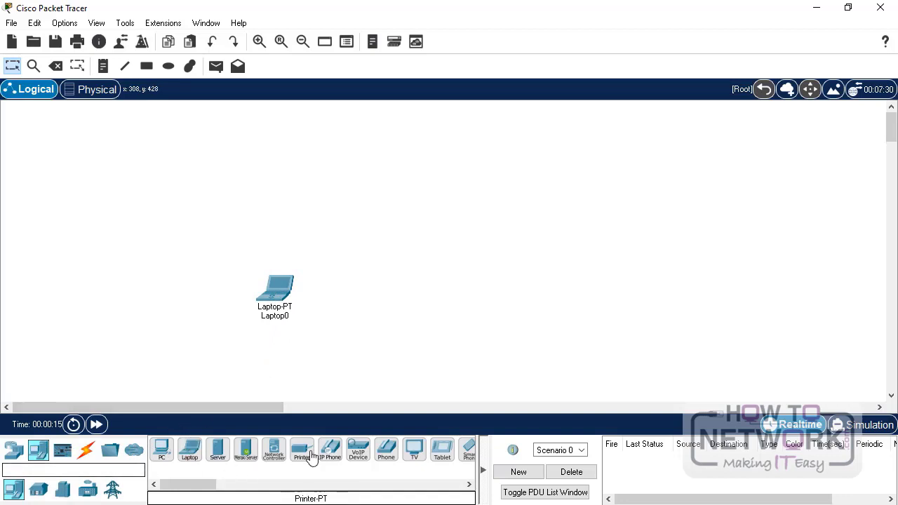
click(14, 450)
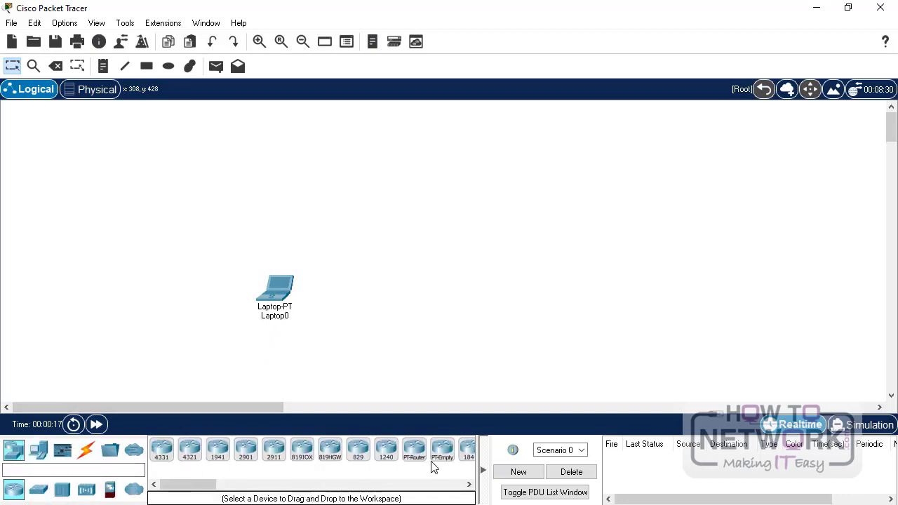
click(86, 489)
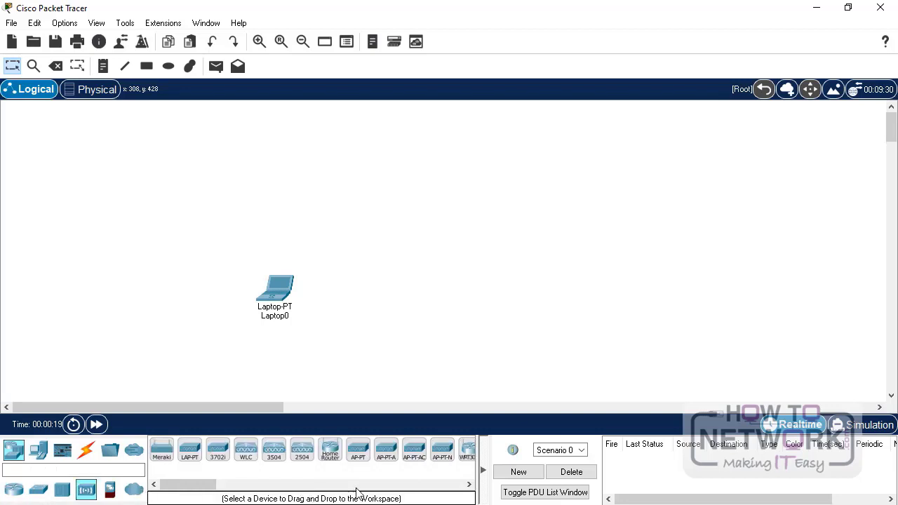
drag(466, 450, 404, 265)
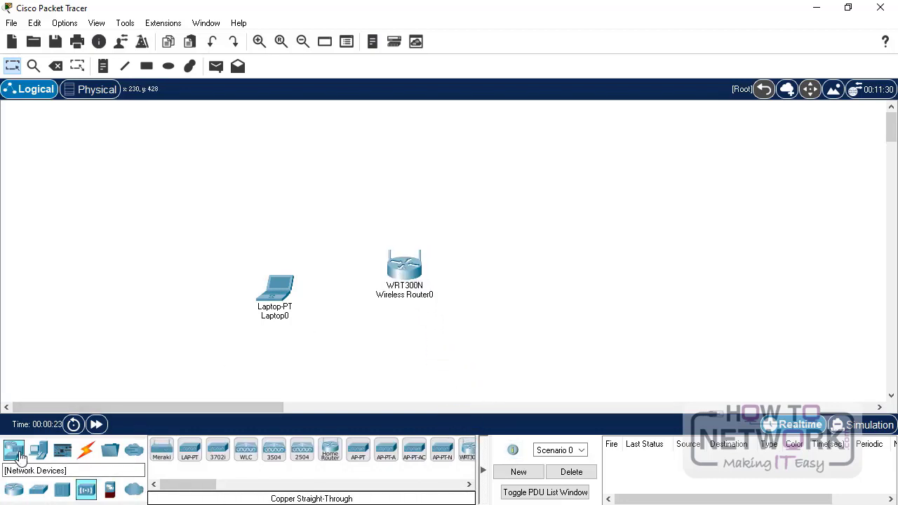
- Add a 2960 switch right of the router and a Server-PT beside the switch
click(14, 450)
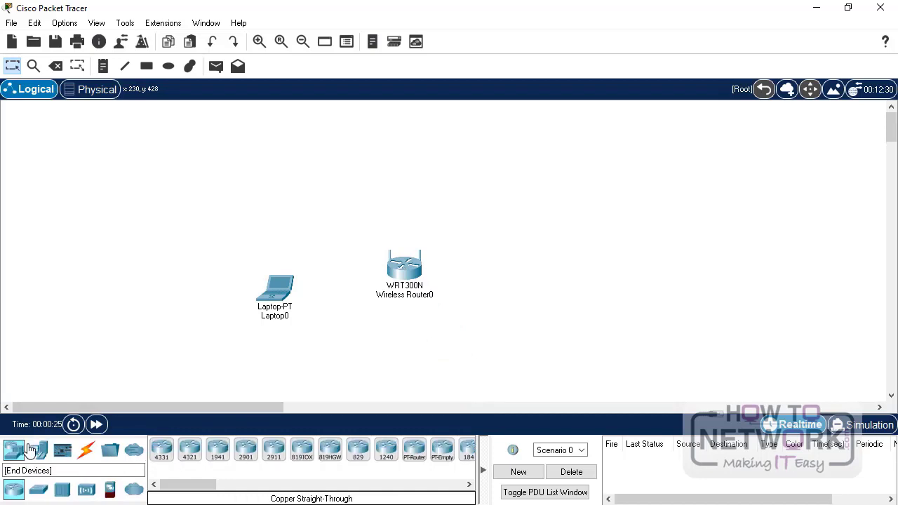
click(39, 489)
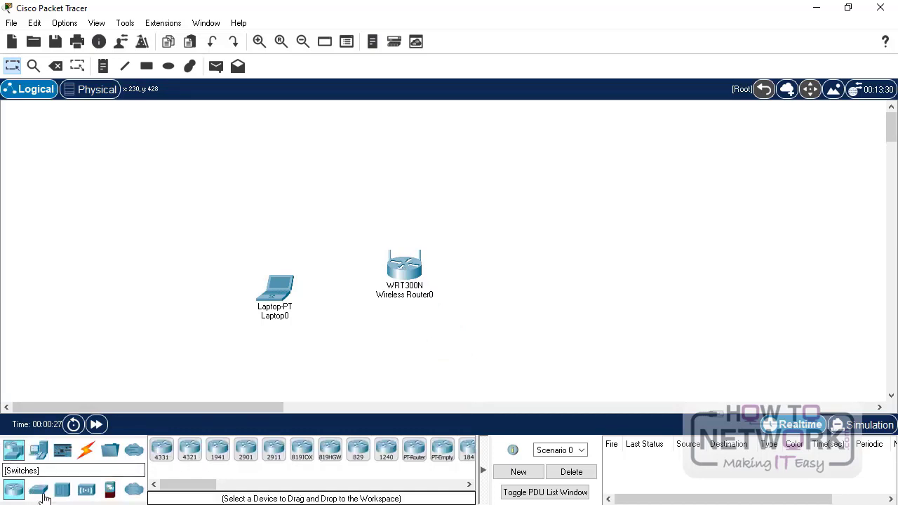
drag(163, 452, 521, 281)
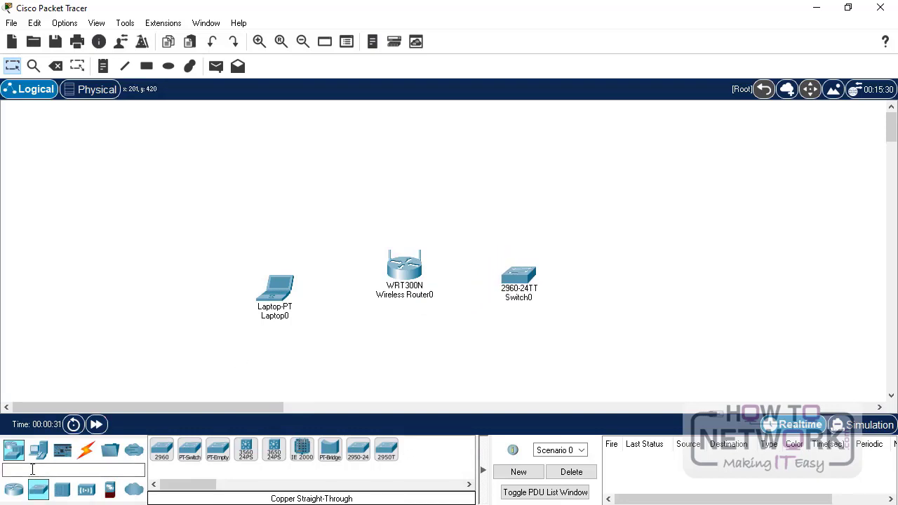
click(39, 453)
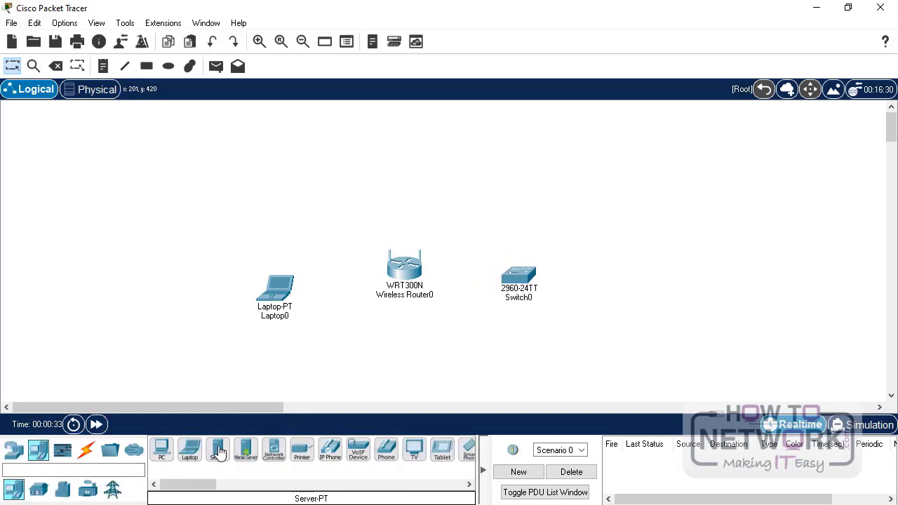
drag(217, 453, 548, 365)
drag(587, 352, 637, 282)
drag(555, 367, 650, 254)
- Open and close Switch0's settings window, then nudge the switch slightly upward
double_click(518, 279)
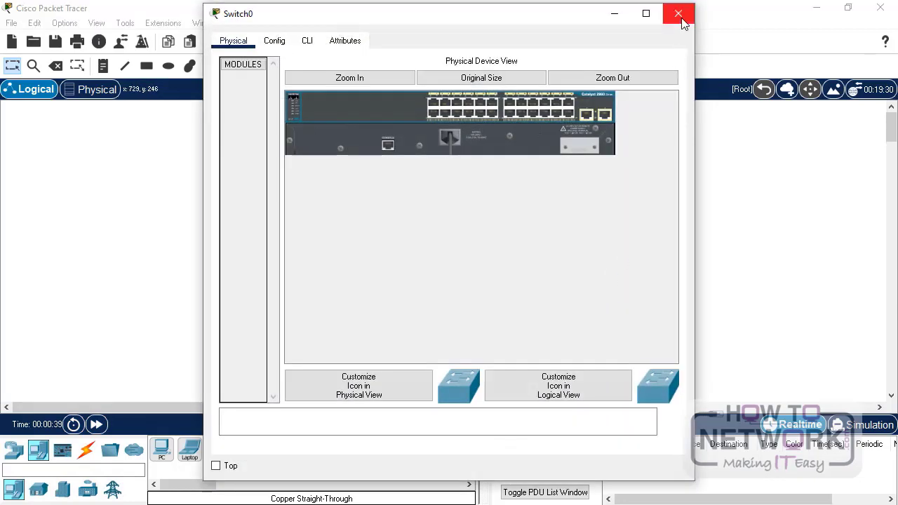
click(678, 14)
drag(521, 280, 522, 270)
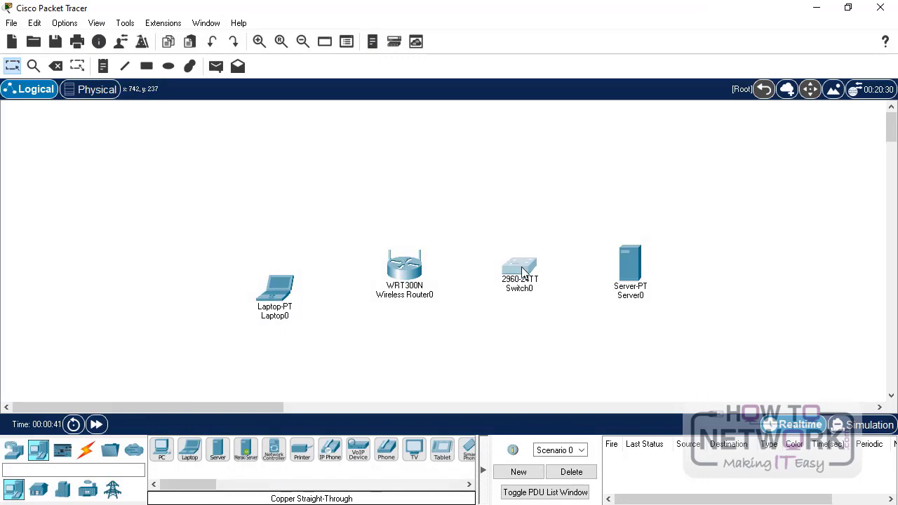
- Connect Switch0 Fa0/1 to Server0 FastEthernet0 with a copper straight-through cable
click(86, 450)
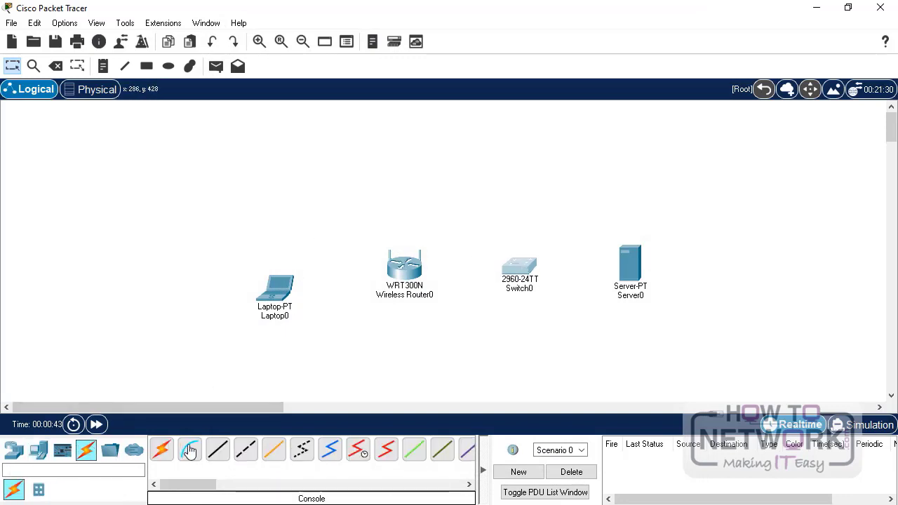
click(218, 453)
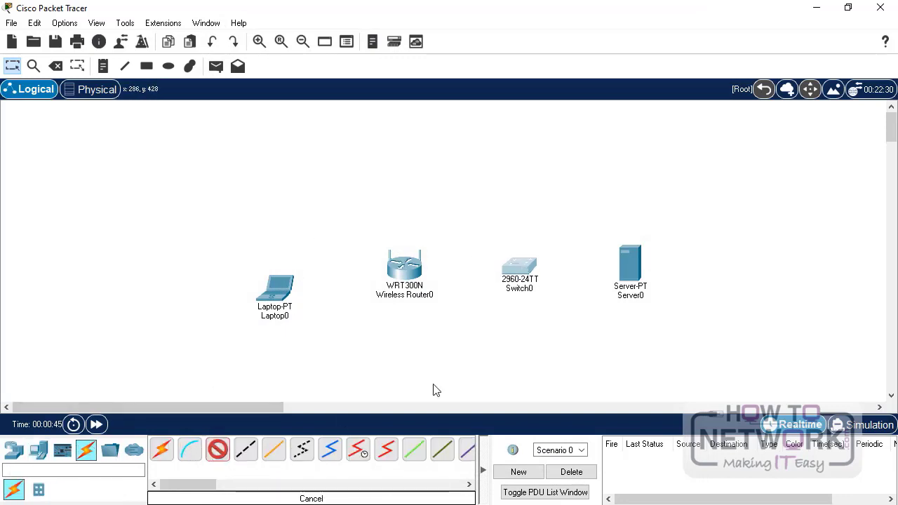
click(548, 272)
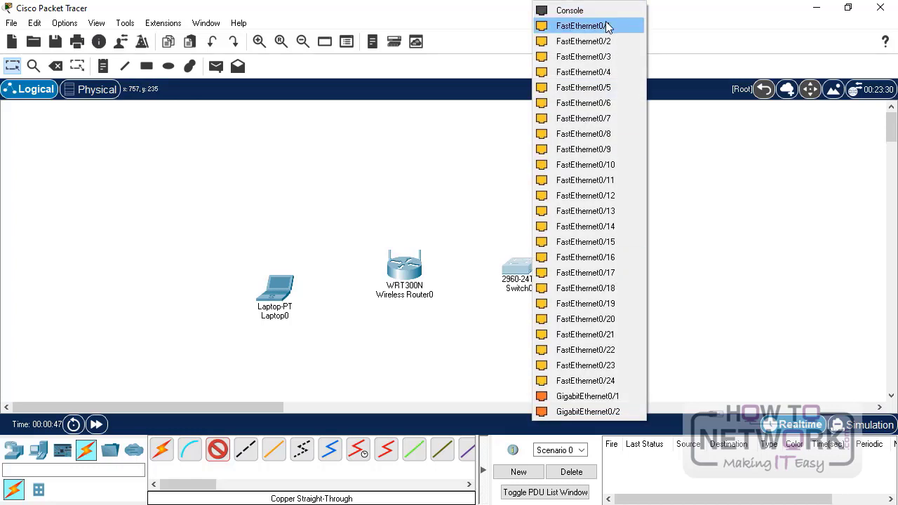
click(569, 25)
click(630, 267)
click(677, 278)
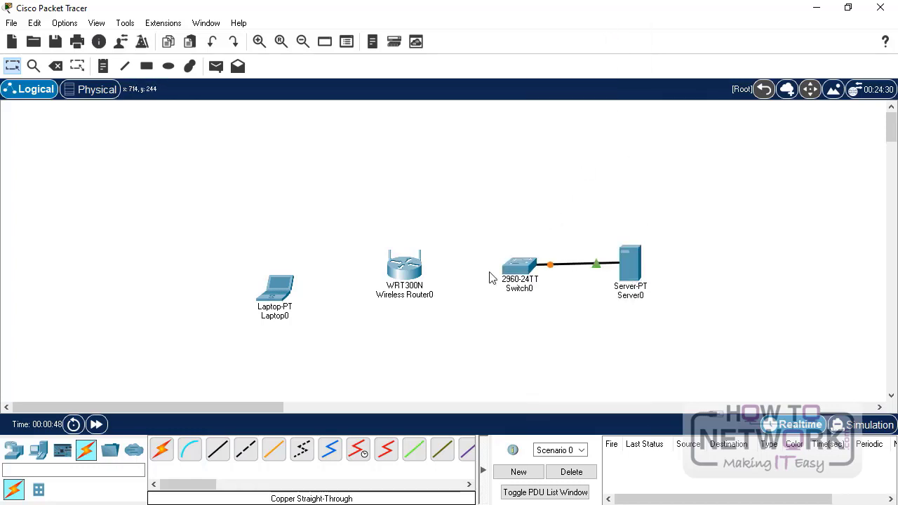
- Connect Switch0 Fa0/2 to the wireless router's Ethernet 1 and straighten the links
click(218, 452)
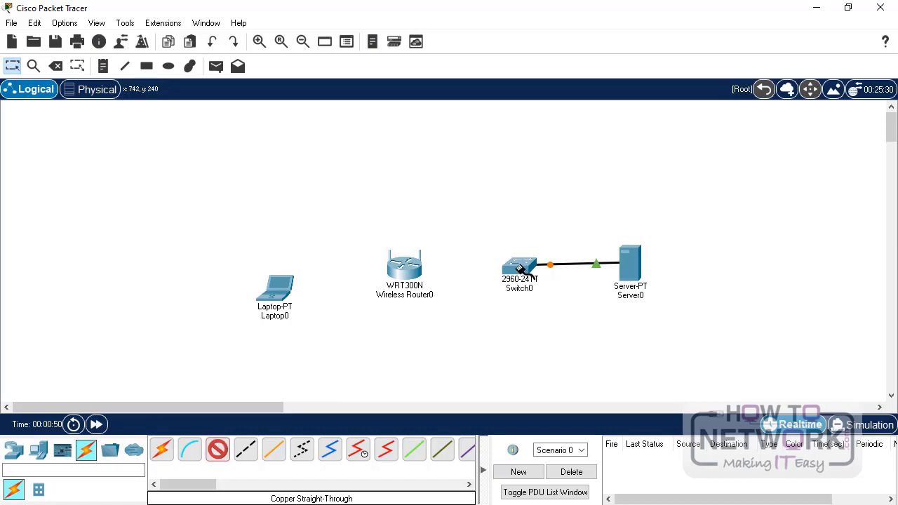
click(519, 268)
click(570, 27)
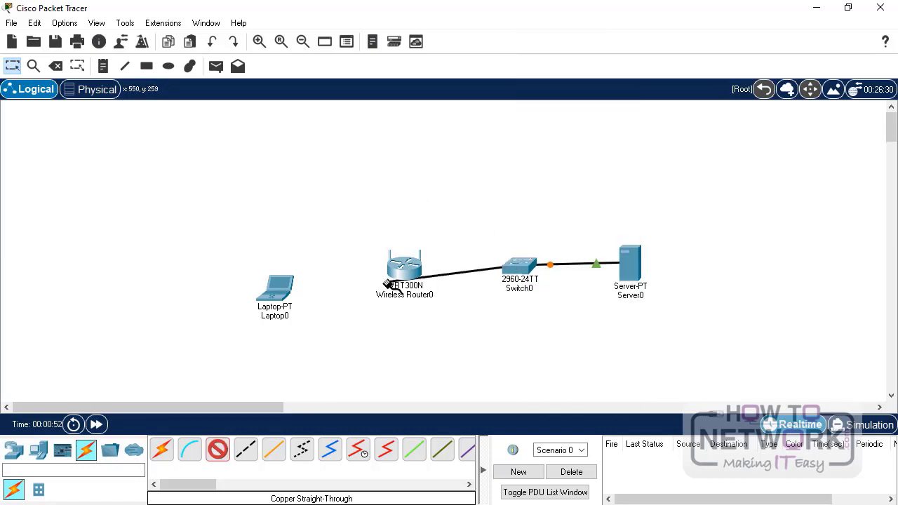
click(410, 268)
click(452, 292)
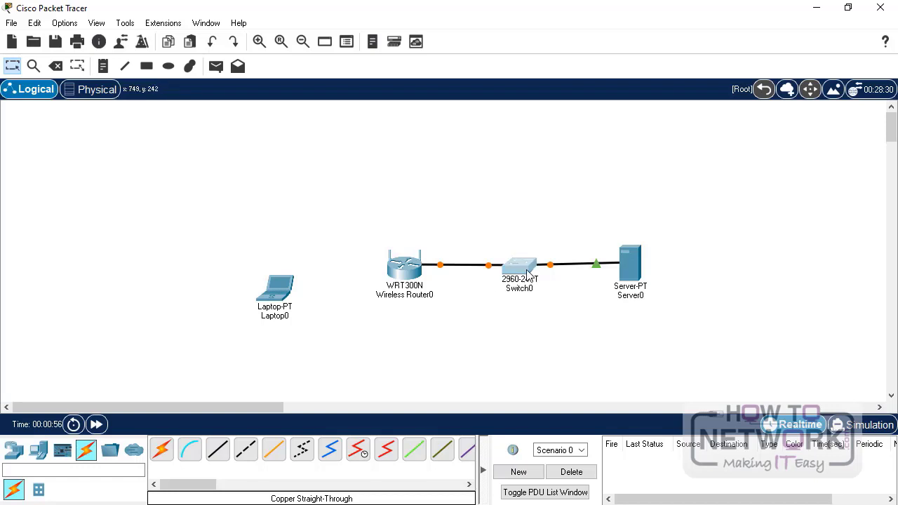
drag(526, 278, 526, 274)
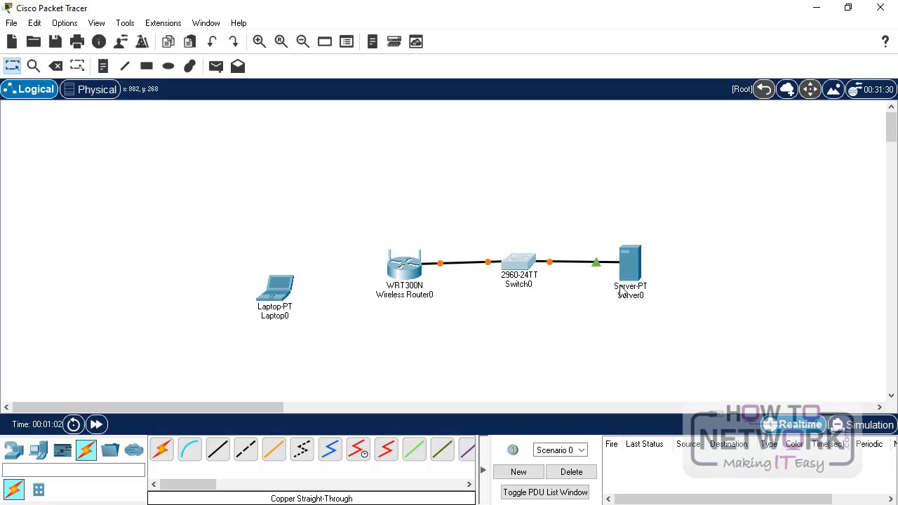
- Set Server0's FastEthernet0 to 192.168.1.1, mask 255.255.255.0, and close its window
click(629, 264)
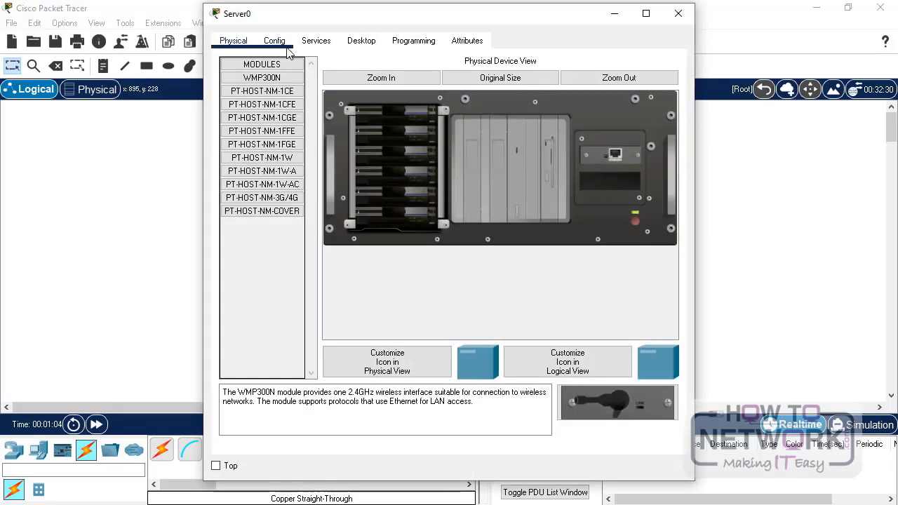
click(281, 42)
click(285, 125)
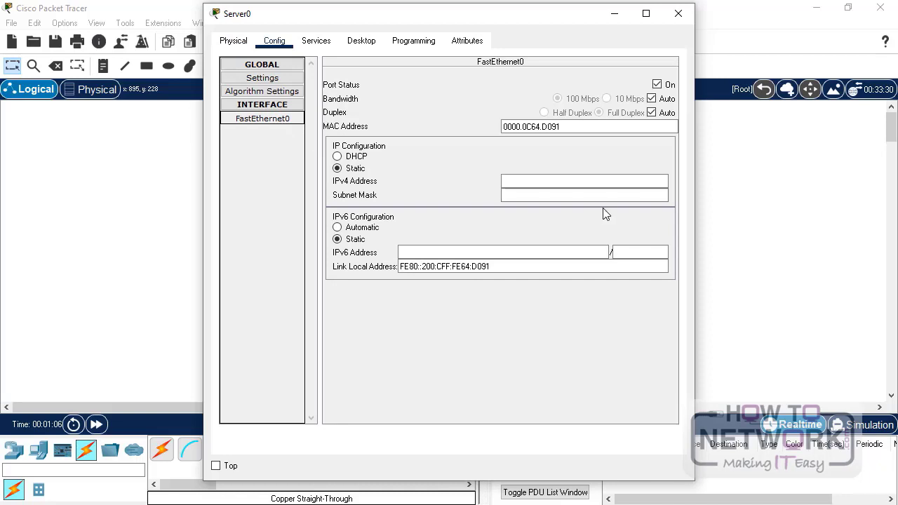
click(565, 182)
click(589, 181)
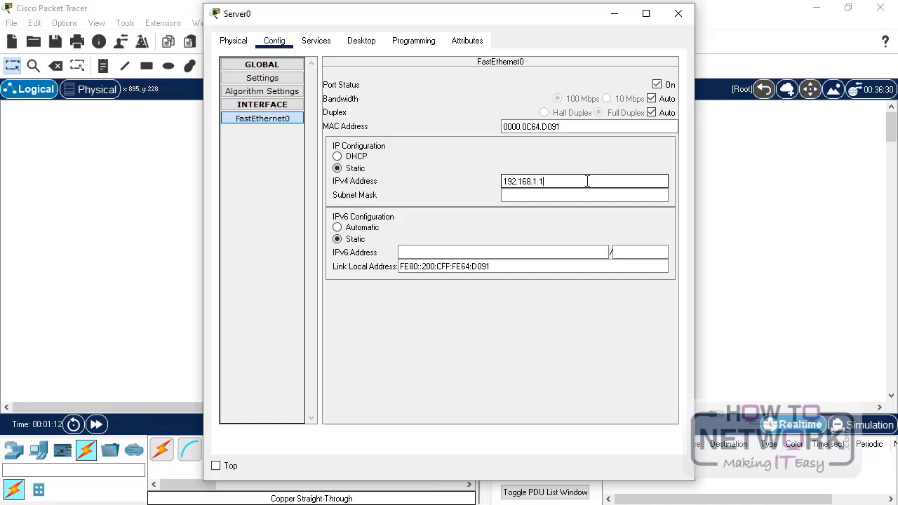
key(Tab)
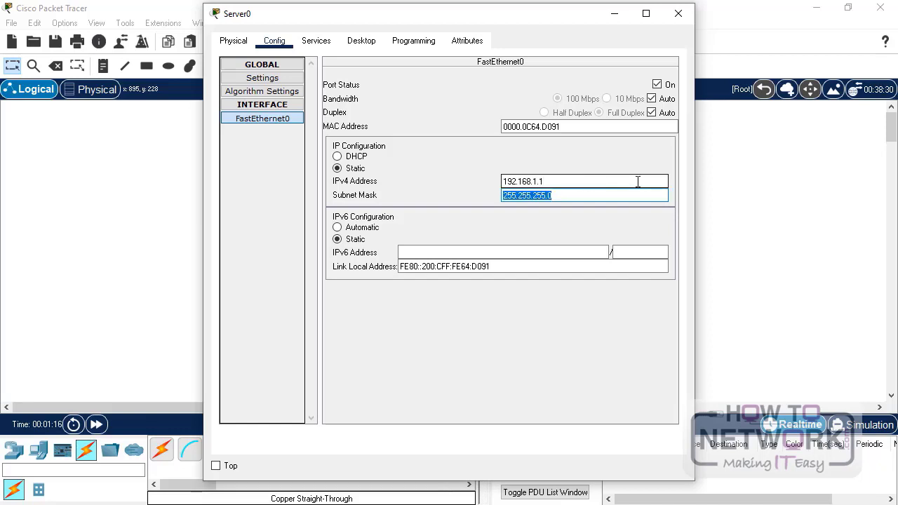
click(571, 196)
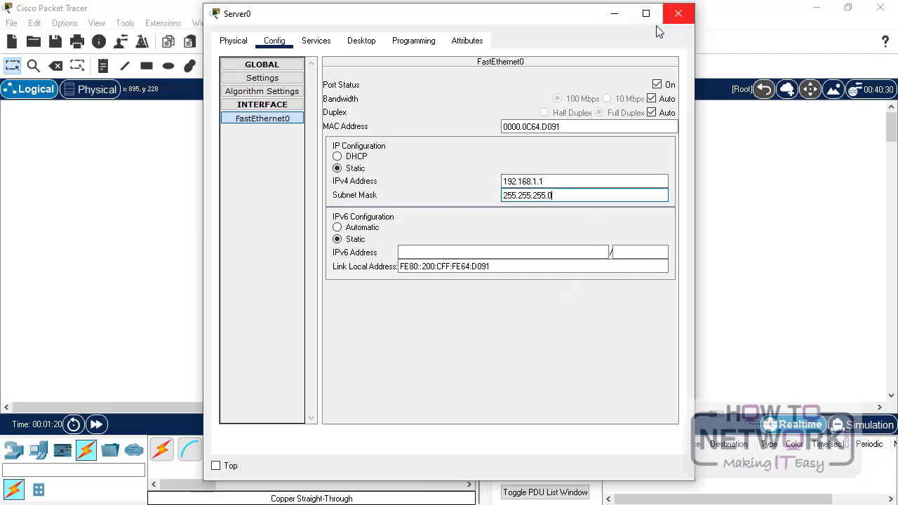
click(678, 13)
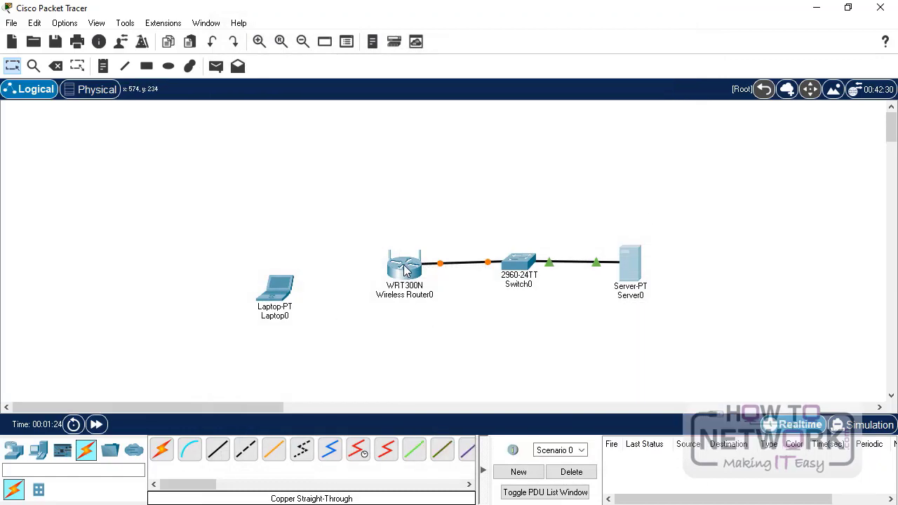
- On Wireless Router0's web setup page, change the Router IP from 192.168.0.1 to 192.168.1.2
click(409, 275)
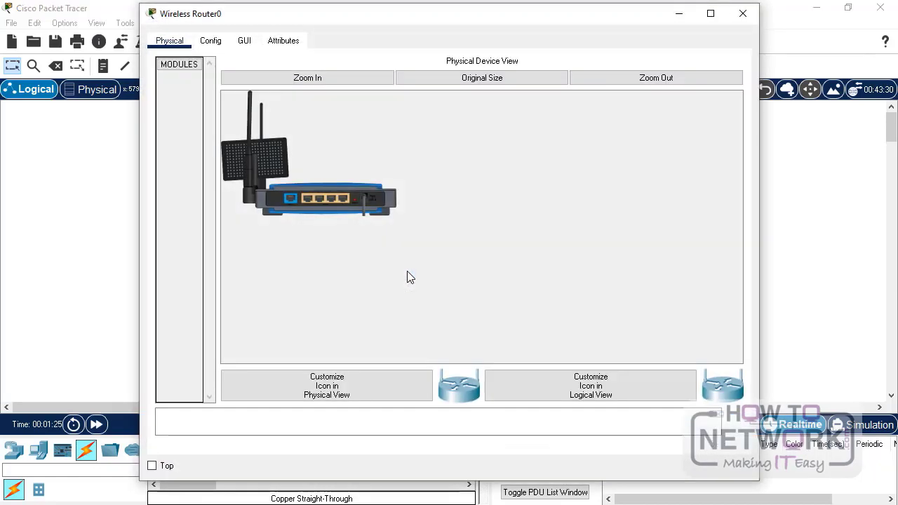
click(211, 42)
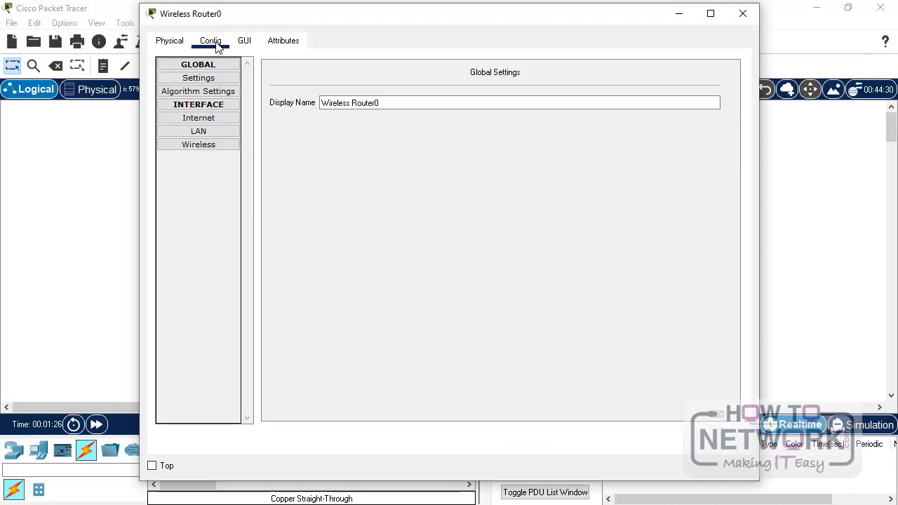
click(244, 45)
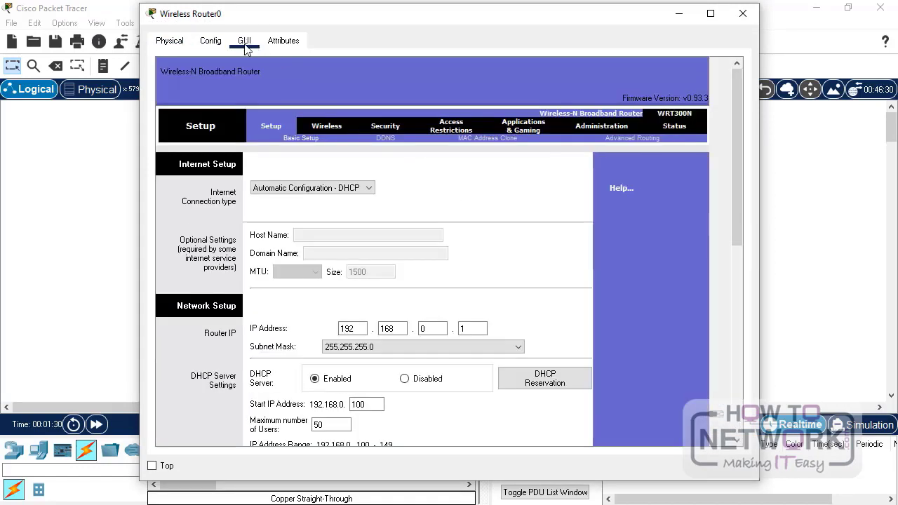
click(211, 42)
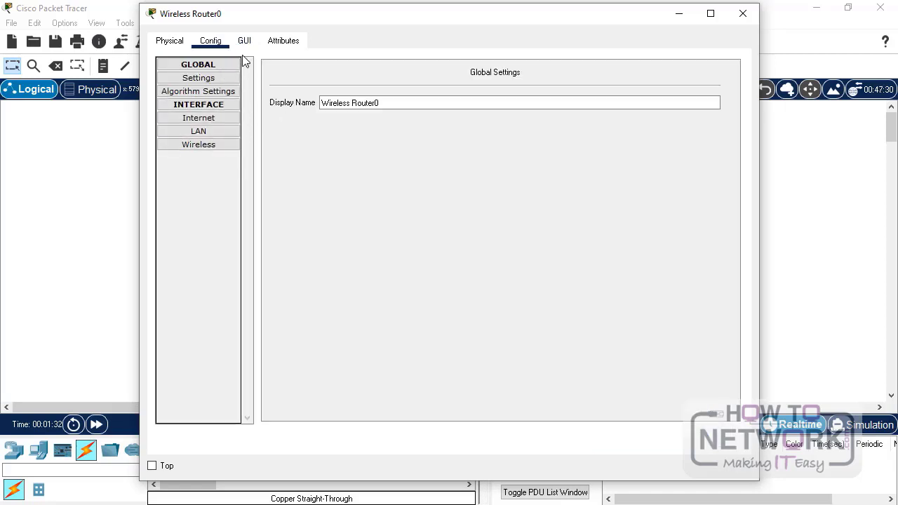
click(248, 45)
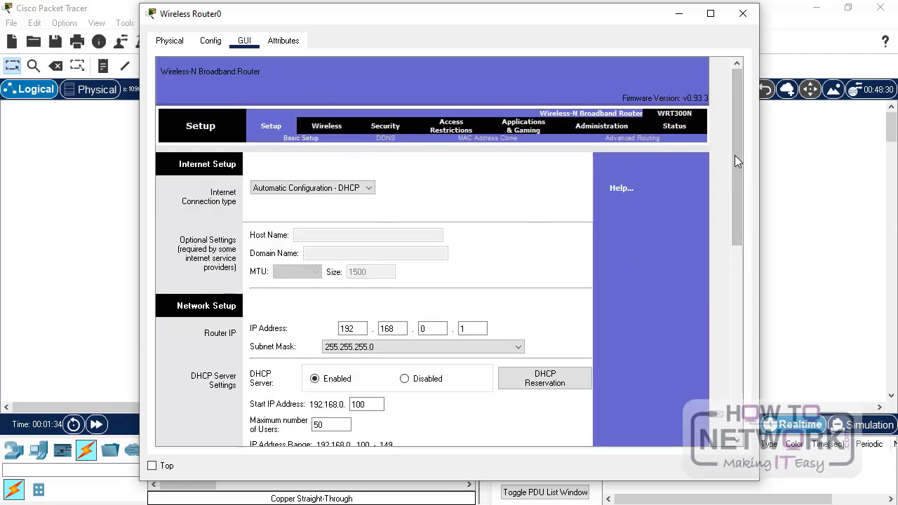
drag(735, 155, 749, 210)
click(430, 223)
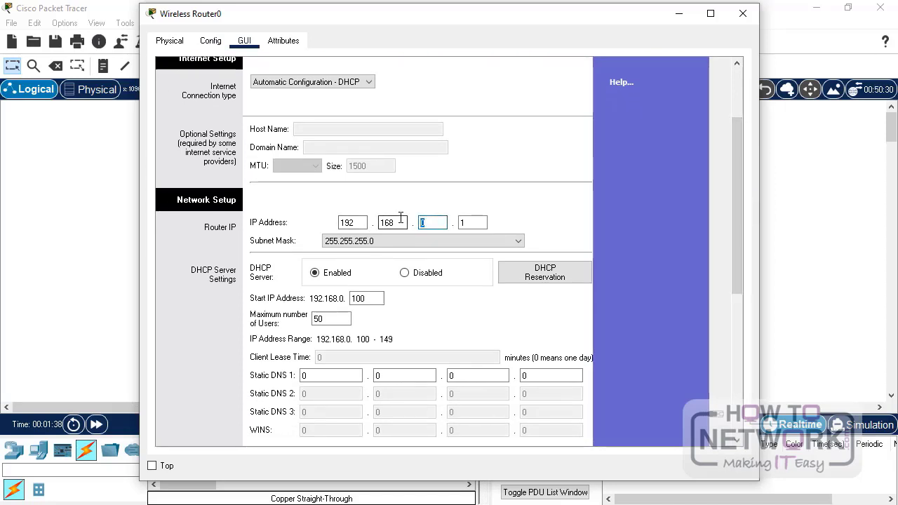
key(Tab)
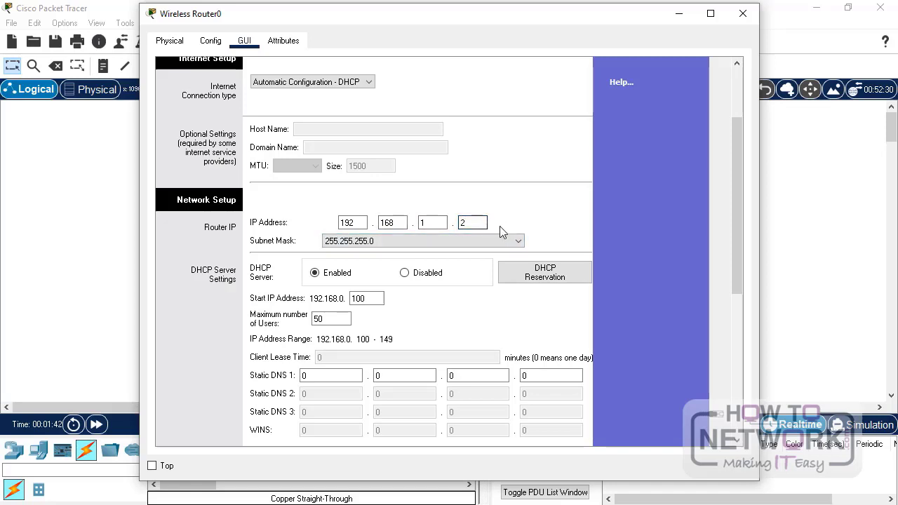
key(Tab)
- Keep the DHCP server enabled and set the pool start address to 192.168.1.10
click(319, 277)
click(373, 298)
scroll(339, 312, down, 2)
key(ctrl+a)
text(1)
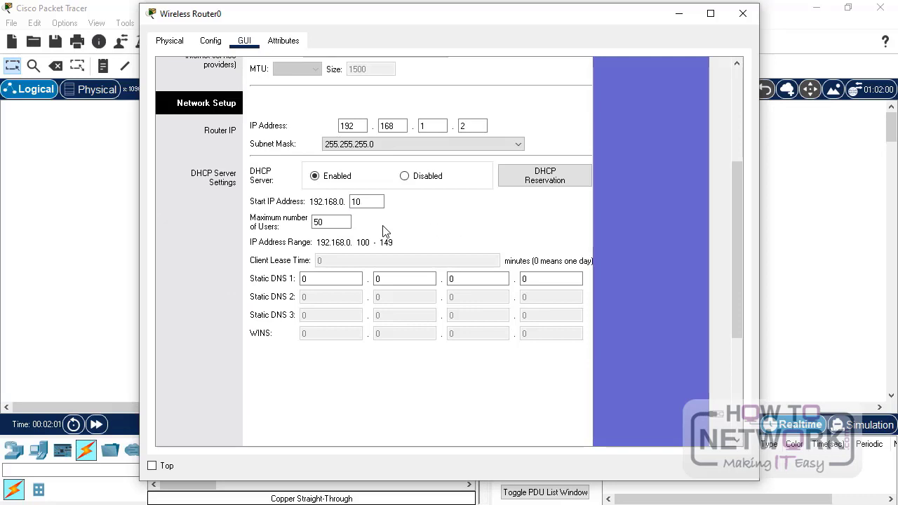
scroll(443, 231, down, 2)
scroll(383, 231, up, 2)
- Set the router's Static DNS 1 to 192.168.1.1
click(323, 276)
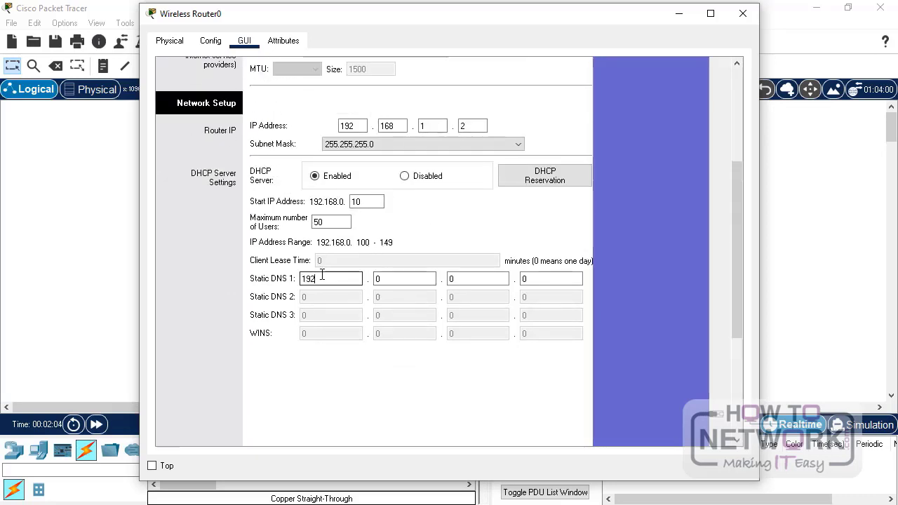
text(192)
key(Tab)
text(168)
key(Tab)
text(1)
key(Tab)
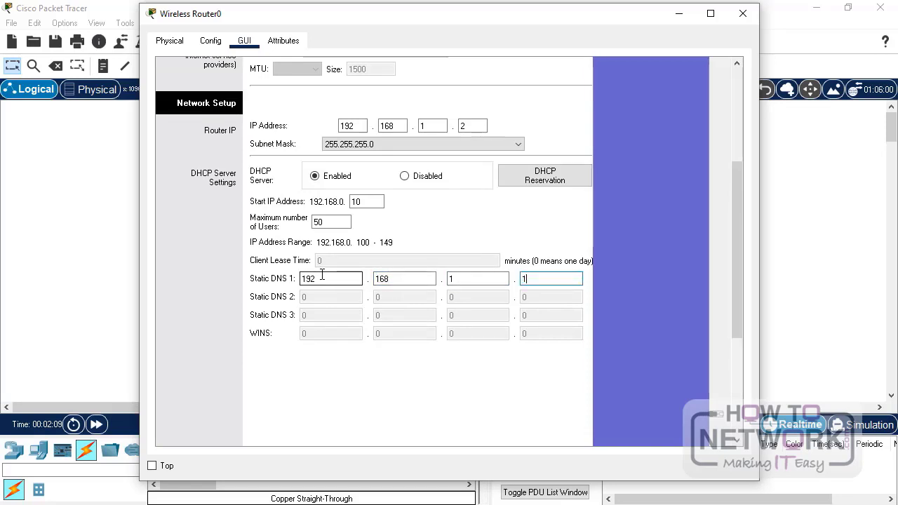
- Save the DHCP and DNS settings and close the router window
scroll(450, 393, down, 5)
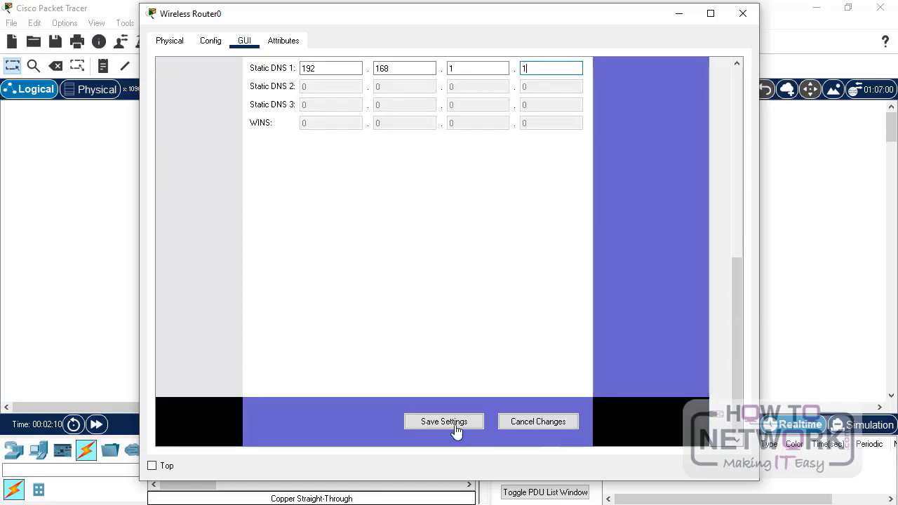
click(444, 422)
scroll(443, 332, up, 5)
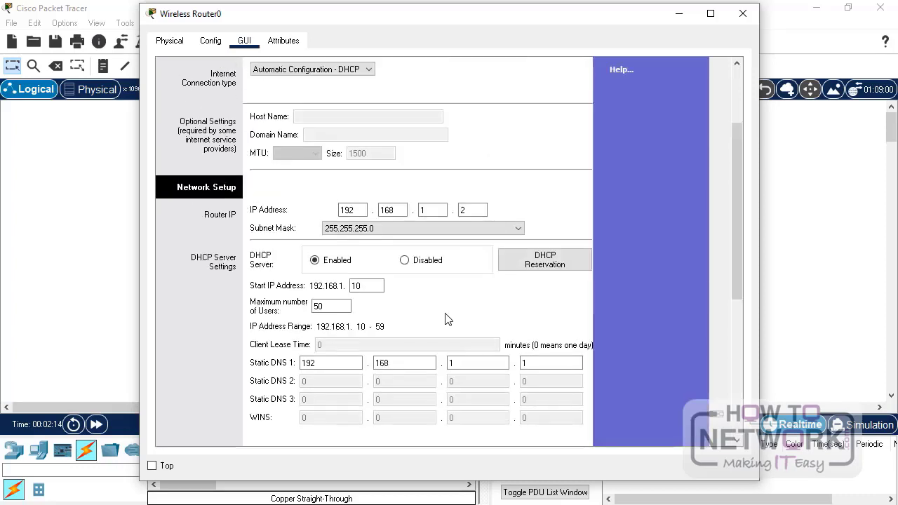
scroll(447, 319, up, 3)
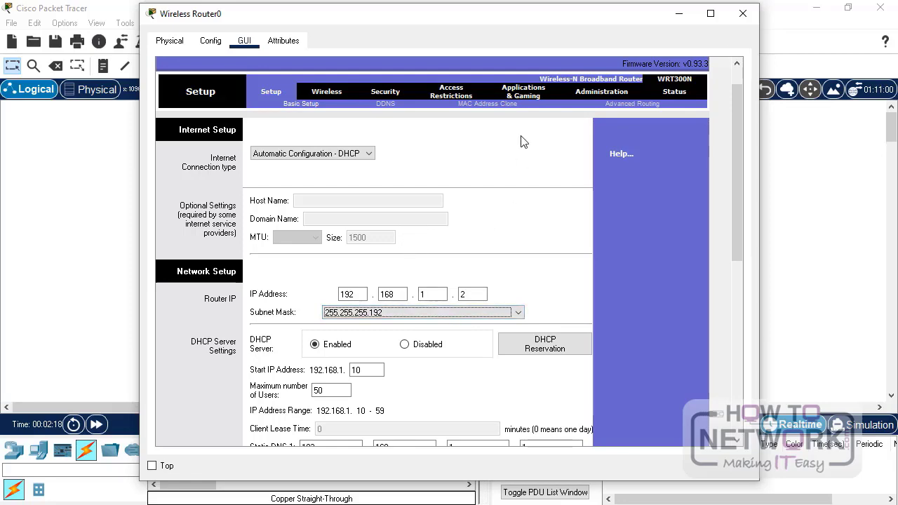
click(742, 13)
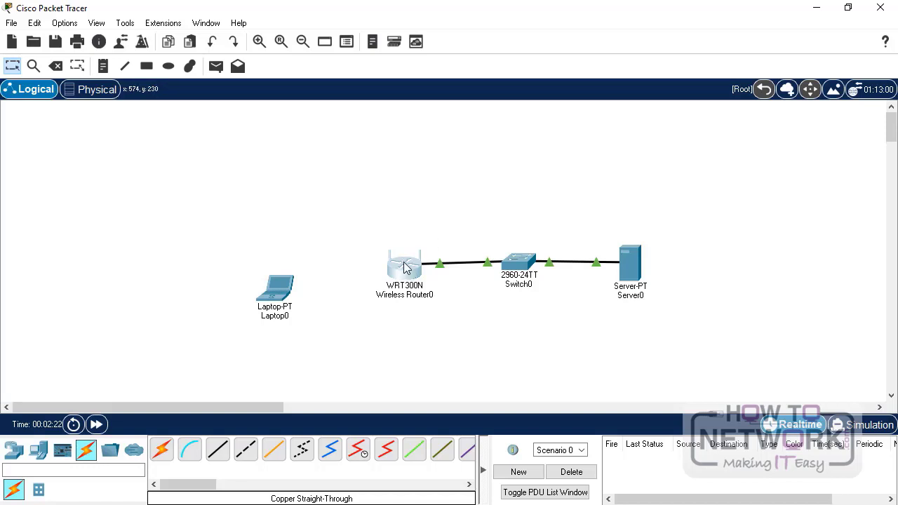
- Move Laptop0 slightly up and left on the canvas
mouse_move(407, 272)
mouse_move(635, 268)
drag(283, 291, 273, 272)
- In the router's Basic Wireless settings, rename the SSID from Default to HowToNetwork
click(411, 274)
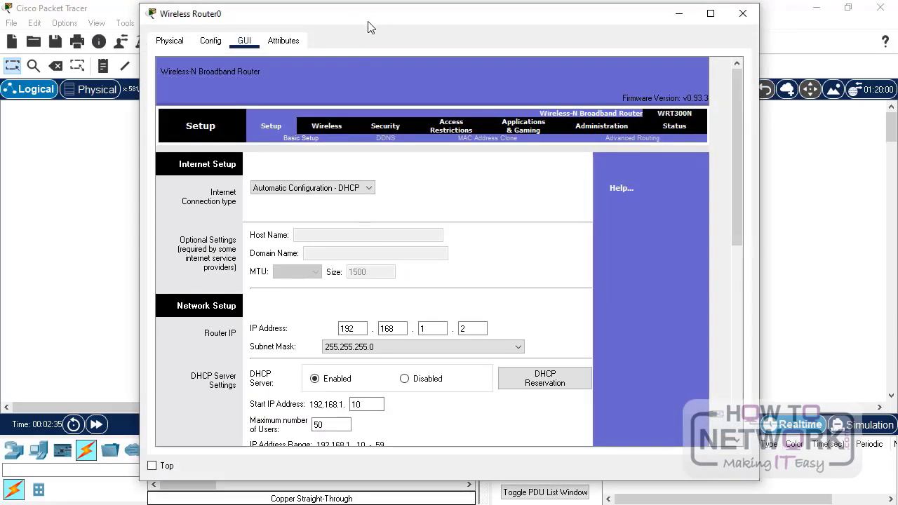
drag(370, 27, 370, 24)
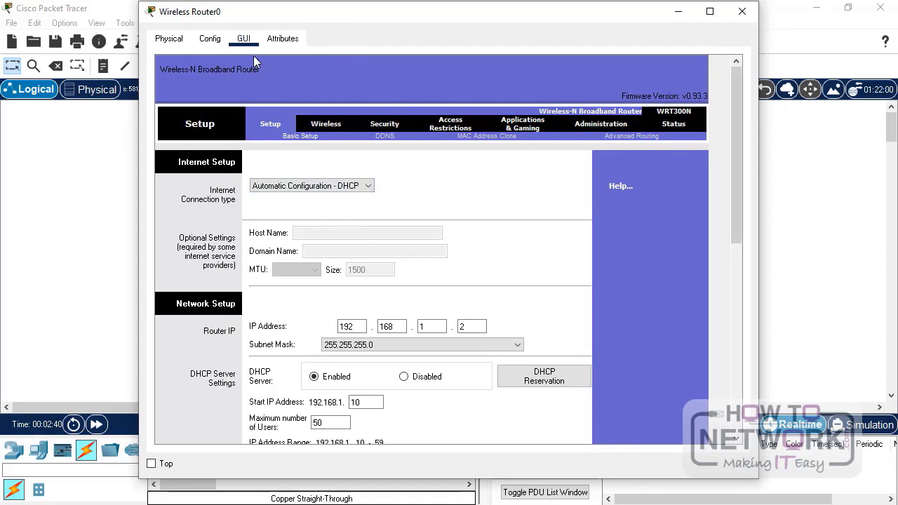
click(325, 130)
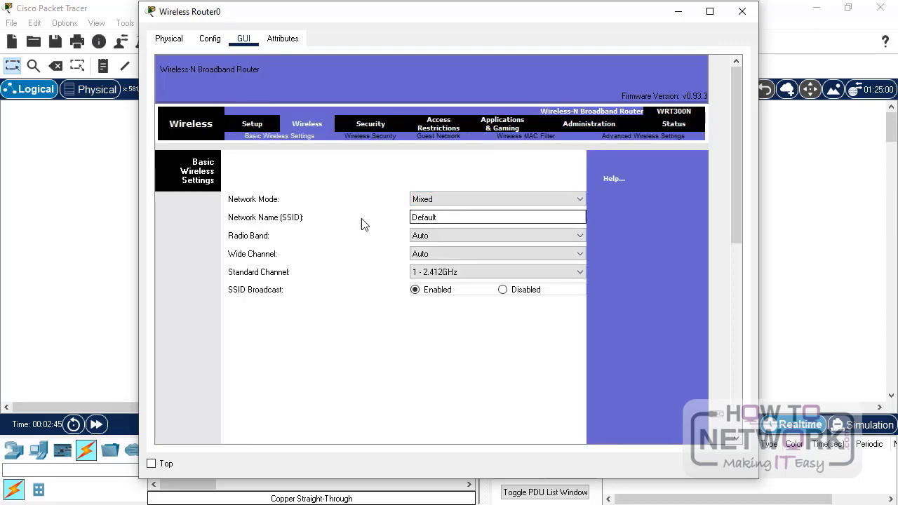
drag(470, 218, 344, 217)
text(HowToNetwork)
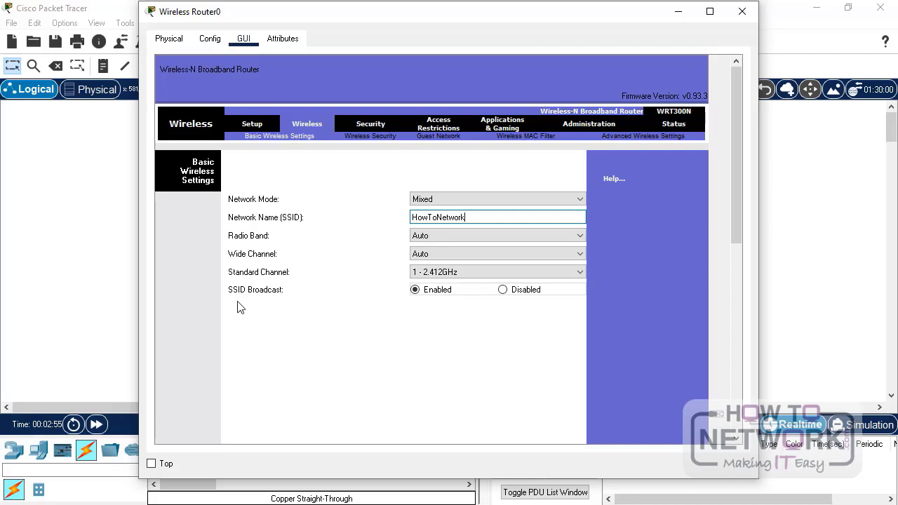
- Leave SSID Broadcast enabled and bring up the Wireless Security page
click(415, 292)
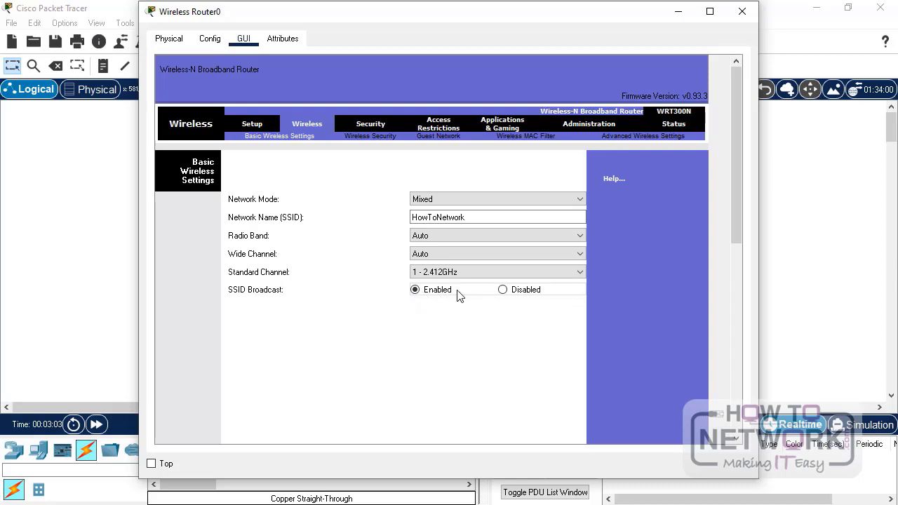
click(502, 289)
click(416, 290)
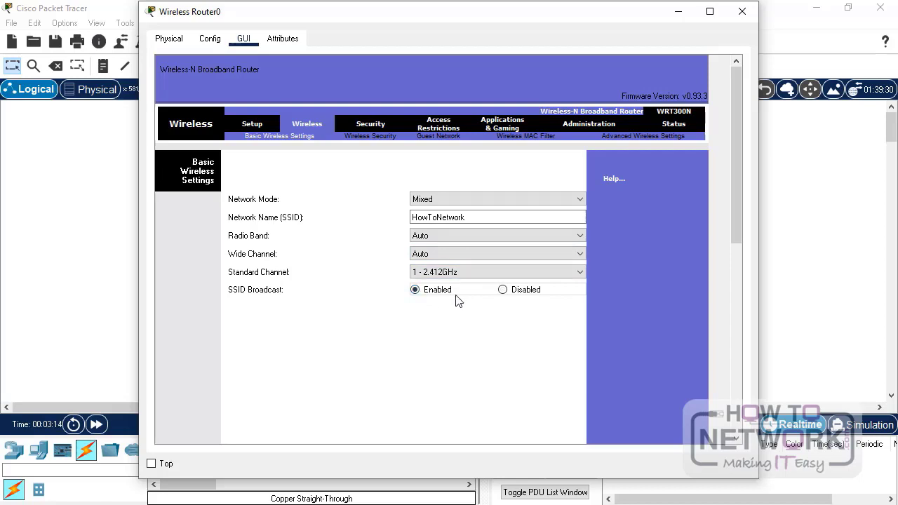
click(377, 138)
- Set security mode to WEP with a 10-hex-digit Key1, save, and close the router window
click(405, 204)
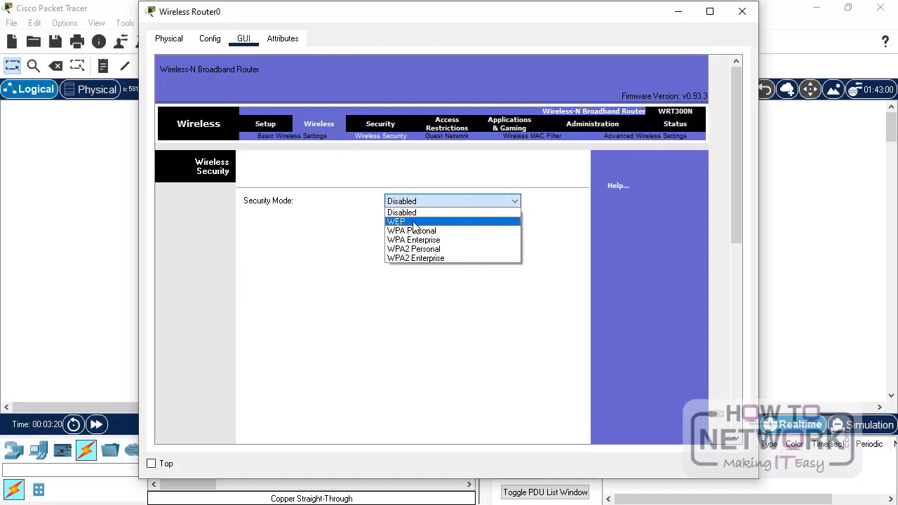
click(415, 222)
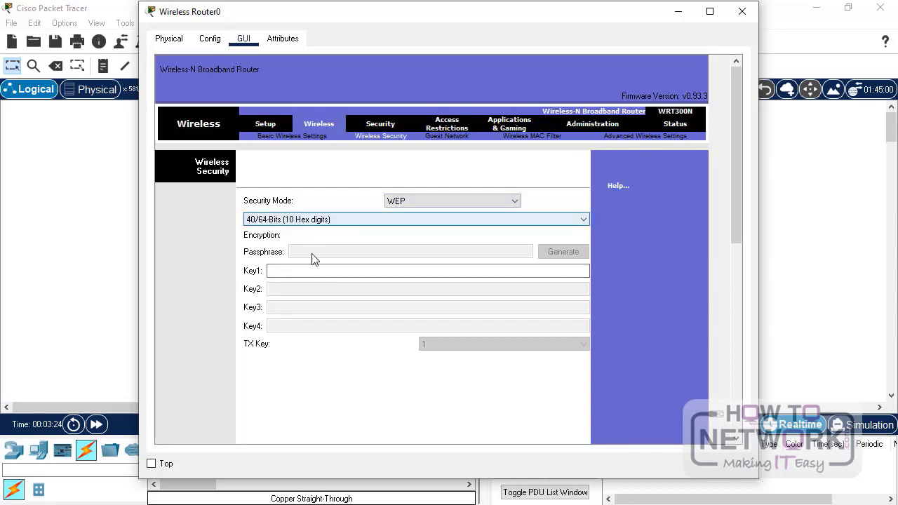
click(346, 273)
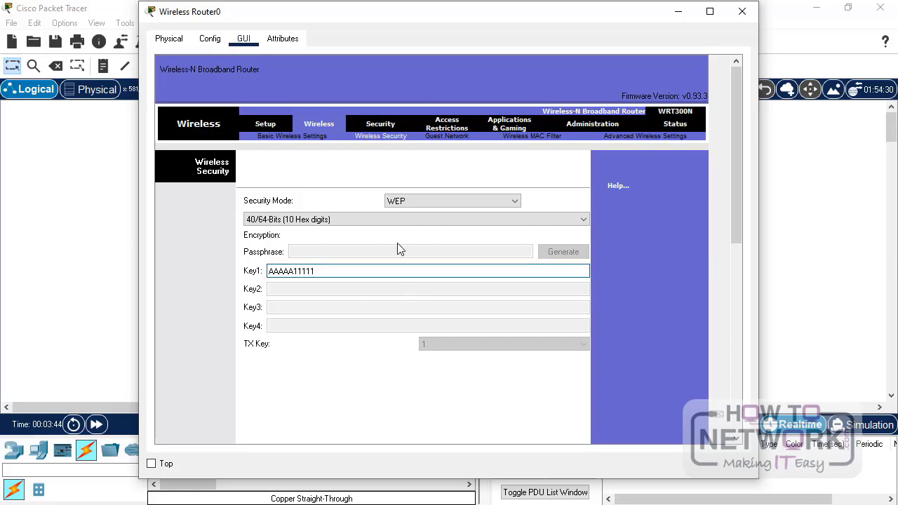
scroll(399, 254, down, 10)
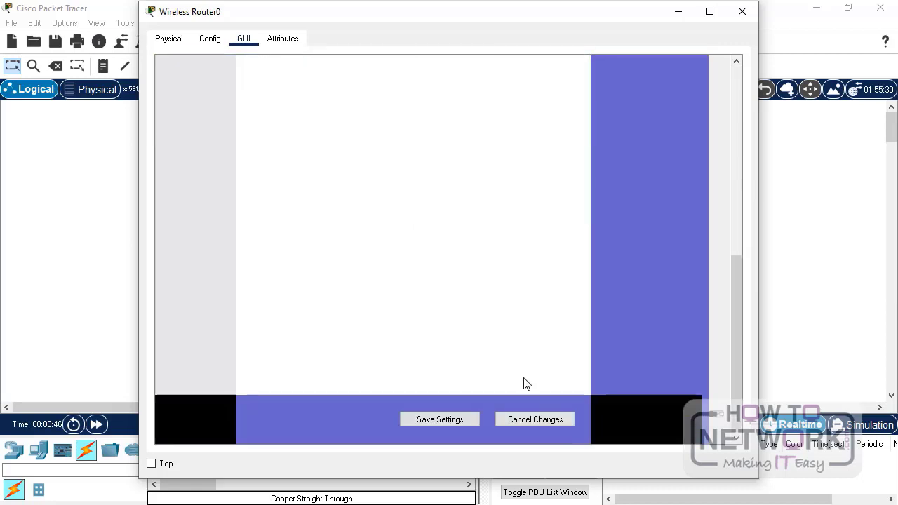
click(423, 421)
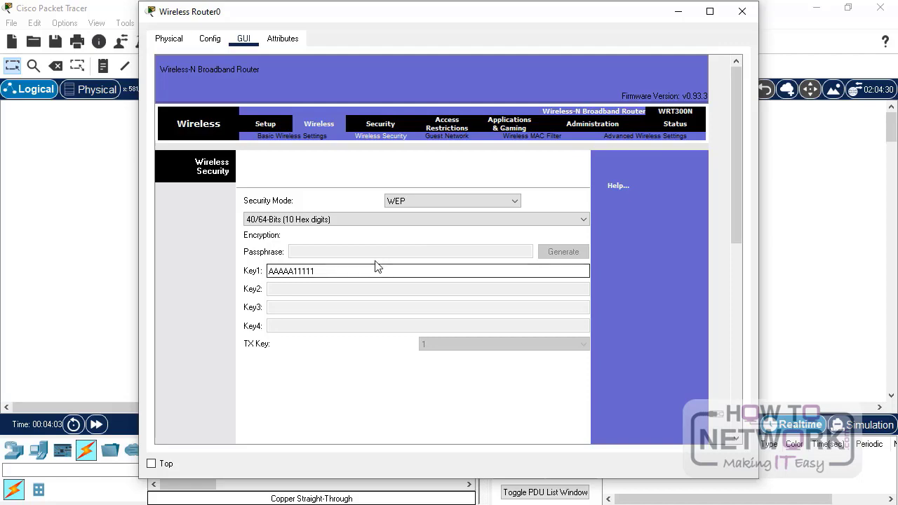
click(742, 13)
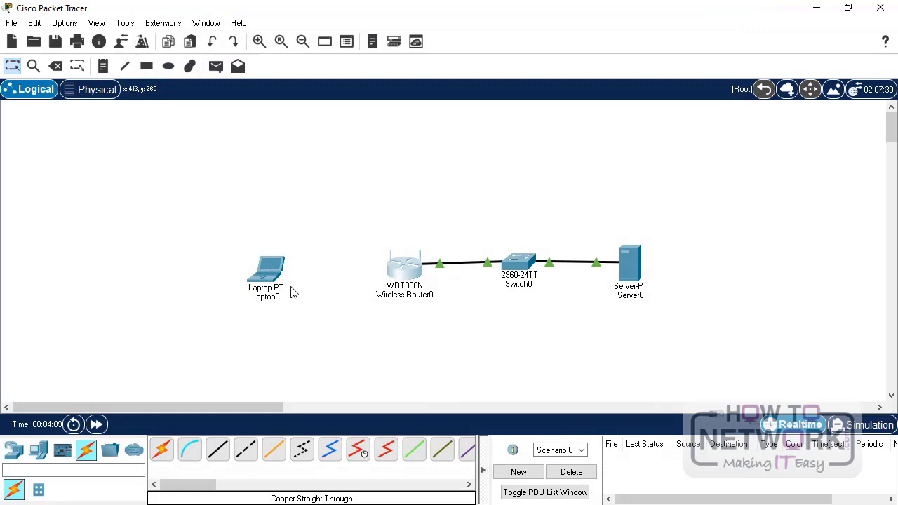
- Power off Laptop0 and replace its network card with a WPC300N wireless module
click(267, 279)
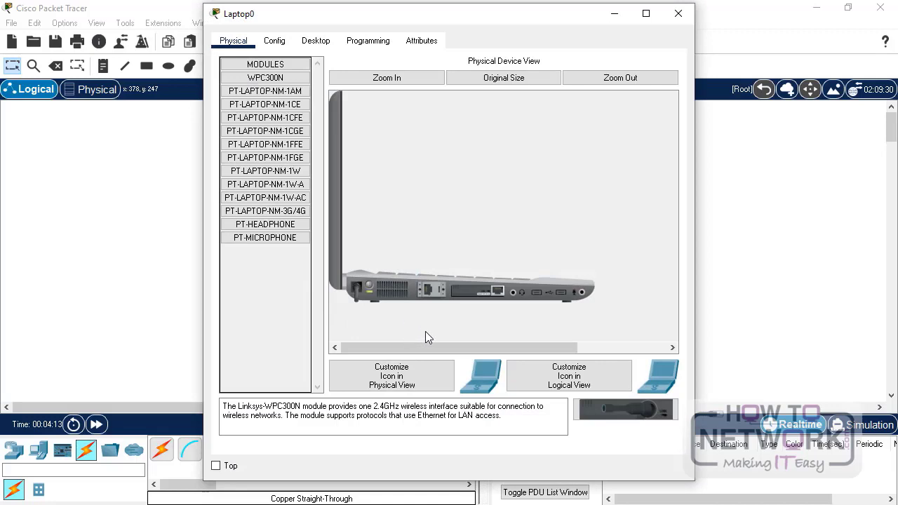
click(370, 283)
drag(484, 292, 268, 267)
drag(631, 411, 487, 301)
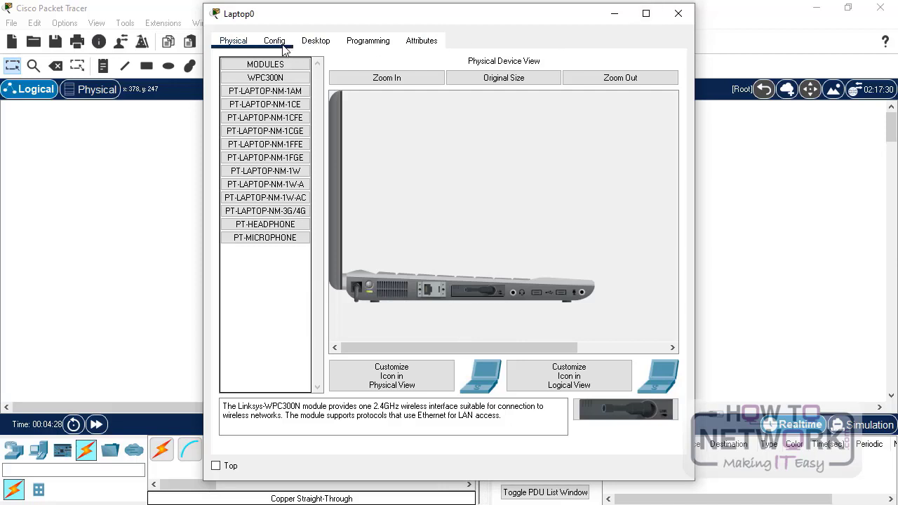
- Launch the PC Wireless monitor from Laptop0's Desktop applications
click(285, 42)
click(316, 41)
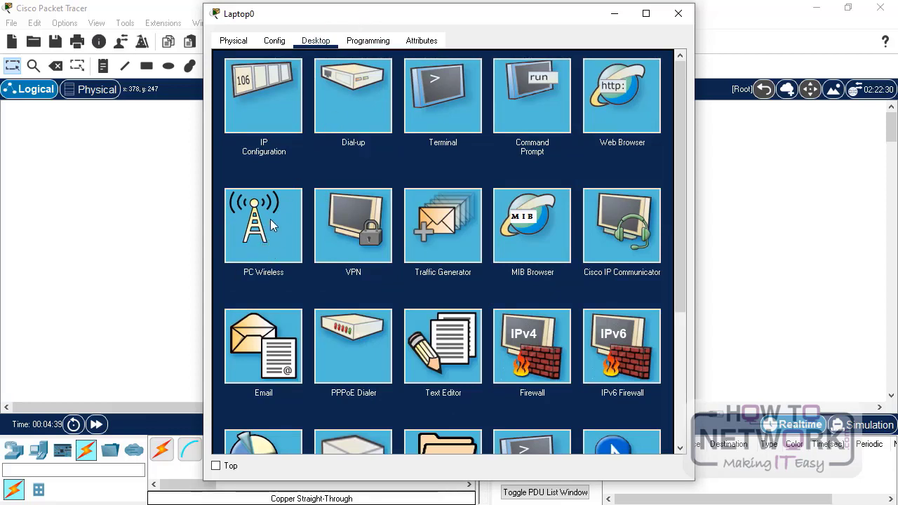
click(273, 228)
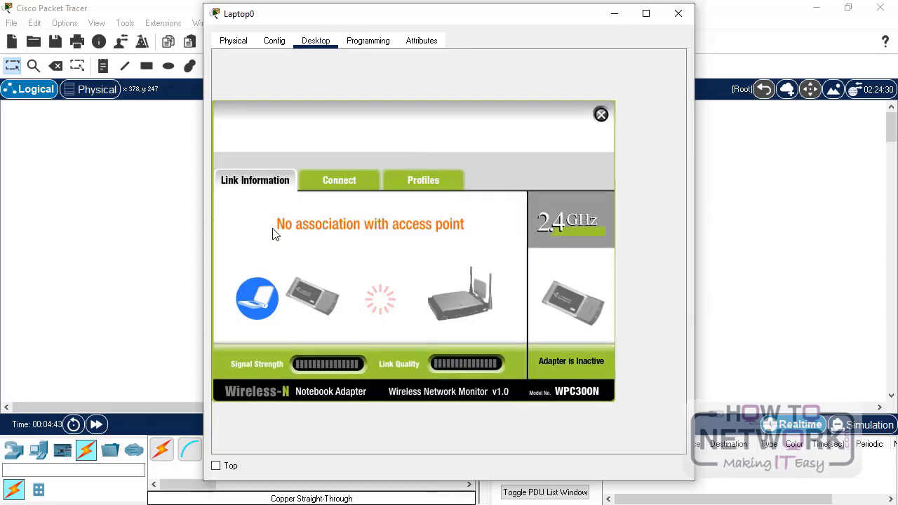
- Rescan for networks and join HowToNetwork, entering the WEP key
click(341, 181)
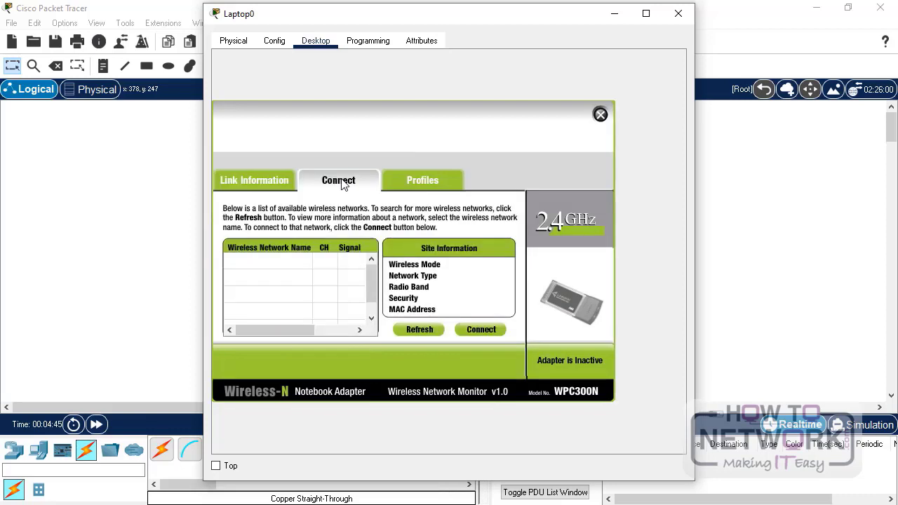
click(422, 330)
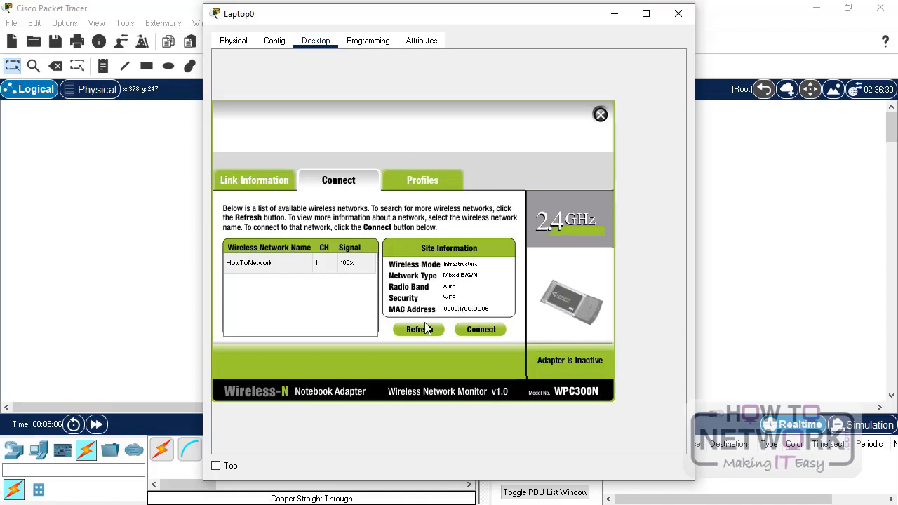
click(481, 330)
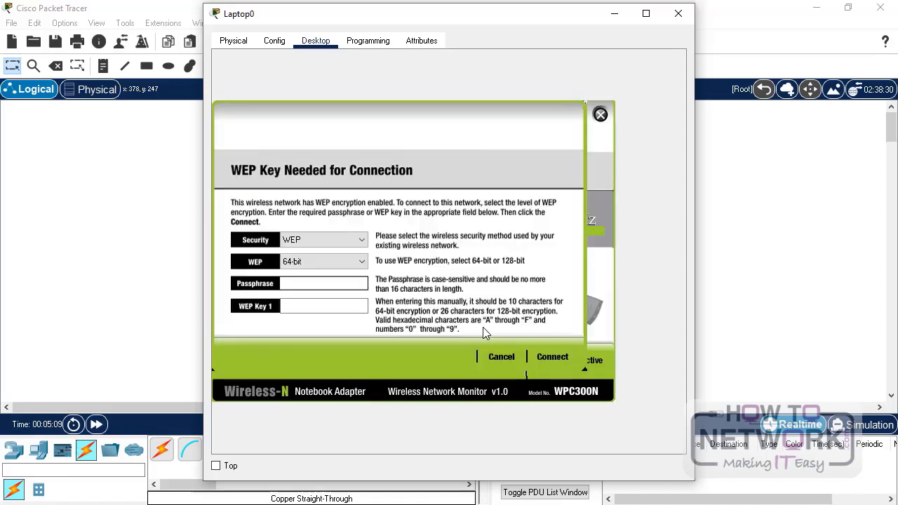
click(304, 303)
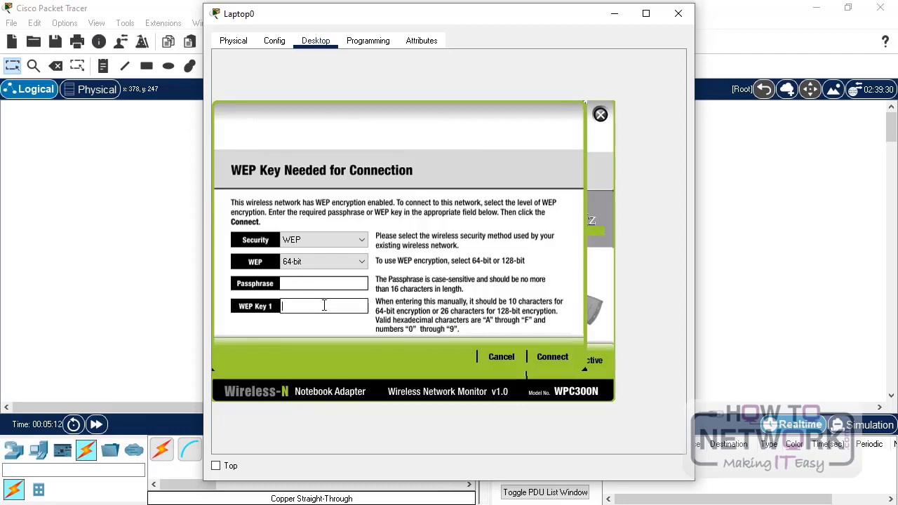
text(AAAAA11111)
click(557, 356)
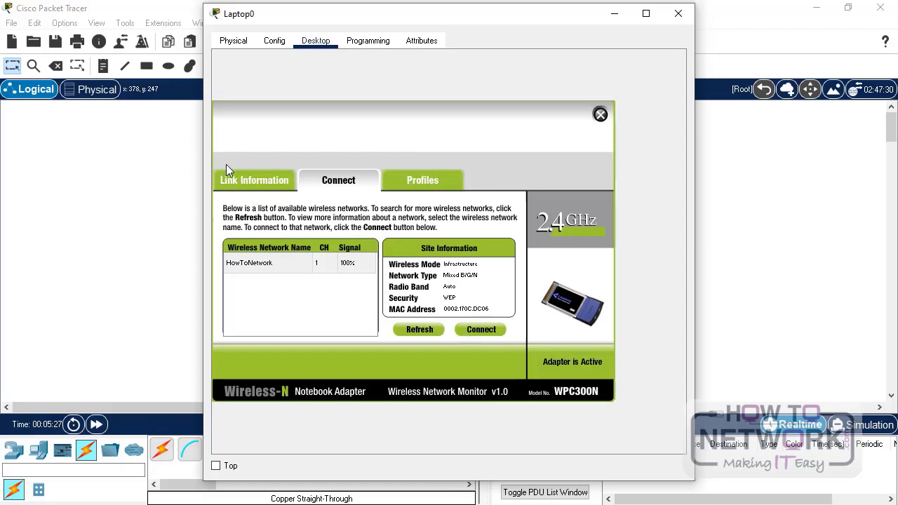
- Check link details showing address 192.168.1.10 and gateway 192.168.1.2, then return to Connect
click(249, 182)
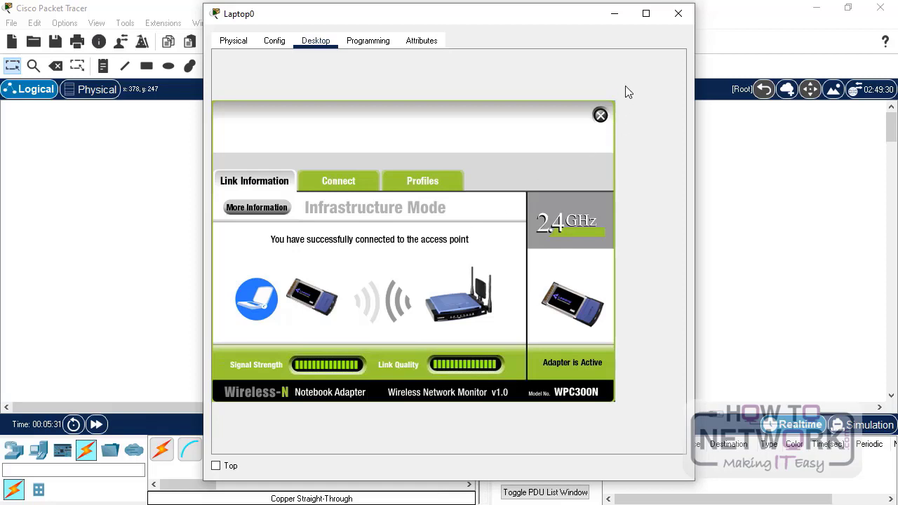
click(257, 208)
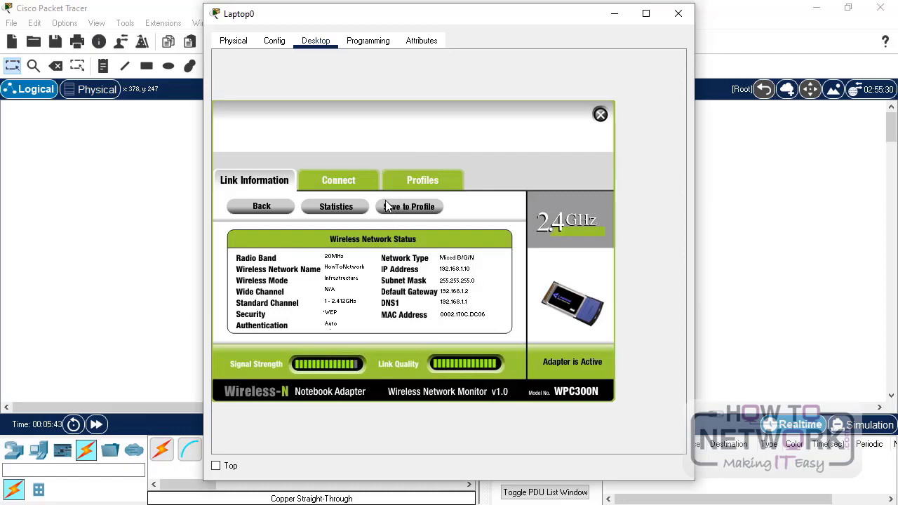
click(354, 180)
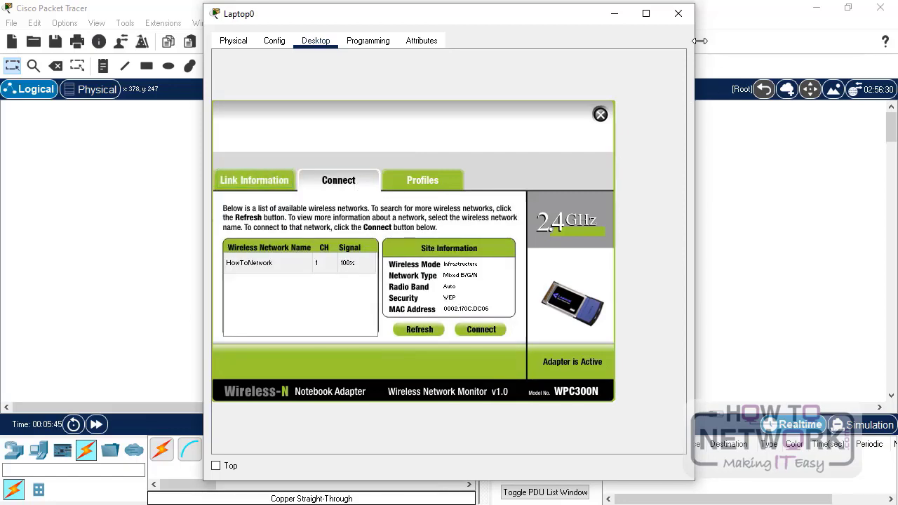
- From Laptop0's Command Prompt, successfully ping 192.168.1.1 and 192.168.1.2, then close the window
click(678, 13)
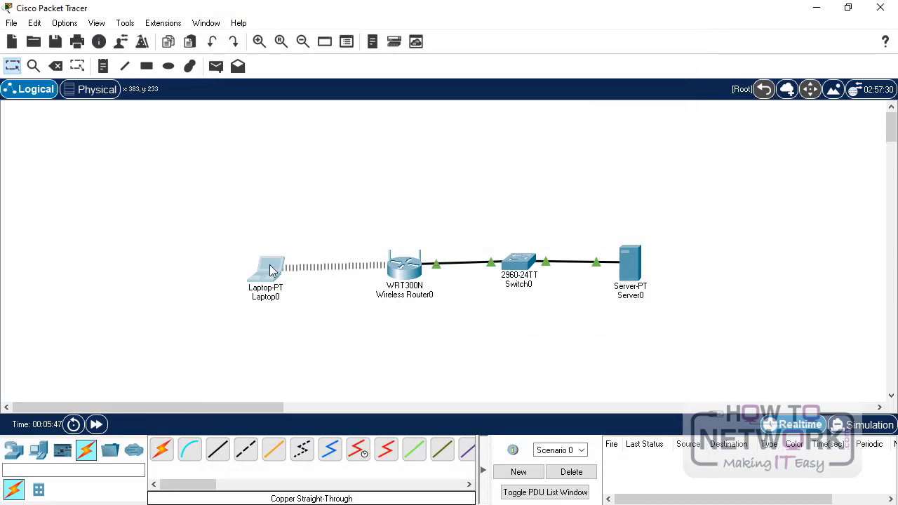
click(271, 268)
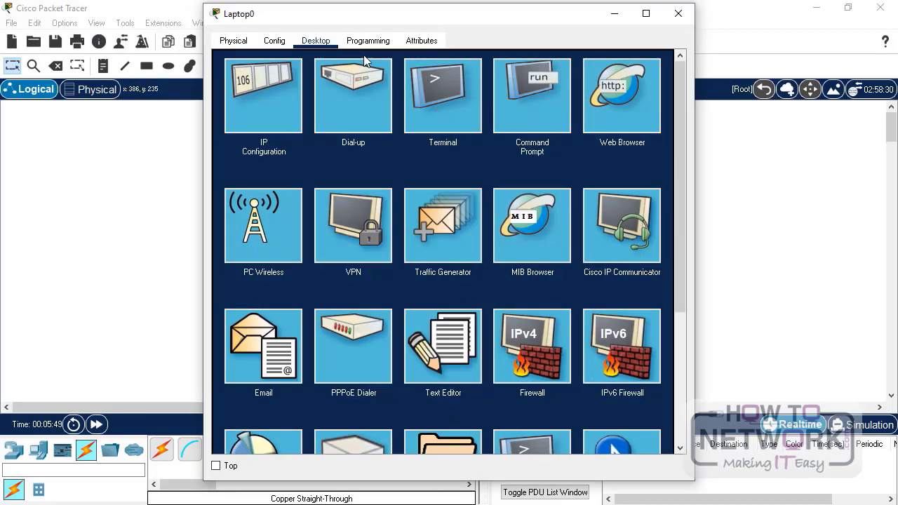
click(528, 115)
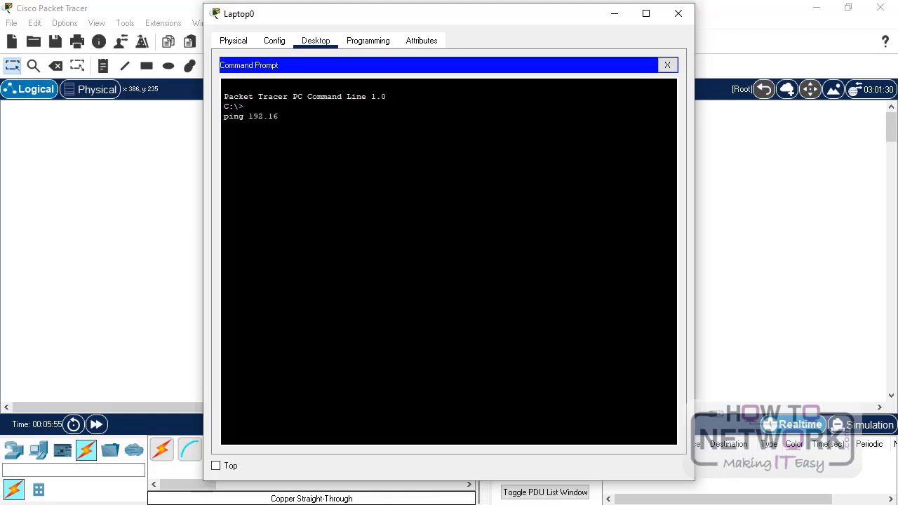
key(Return)
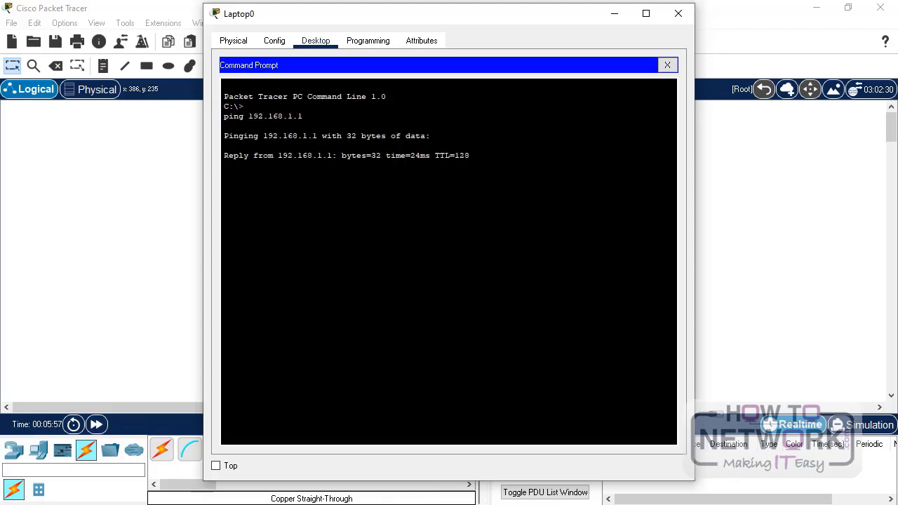
key(ctrl+c)
key(Up)
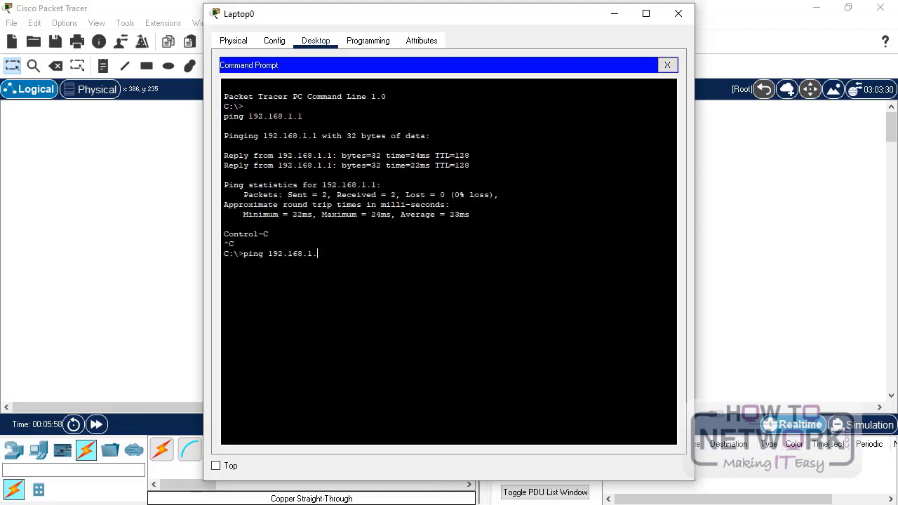
key(Return)
key(ctrl+c)
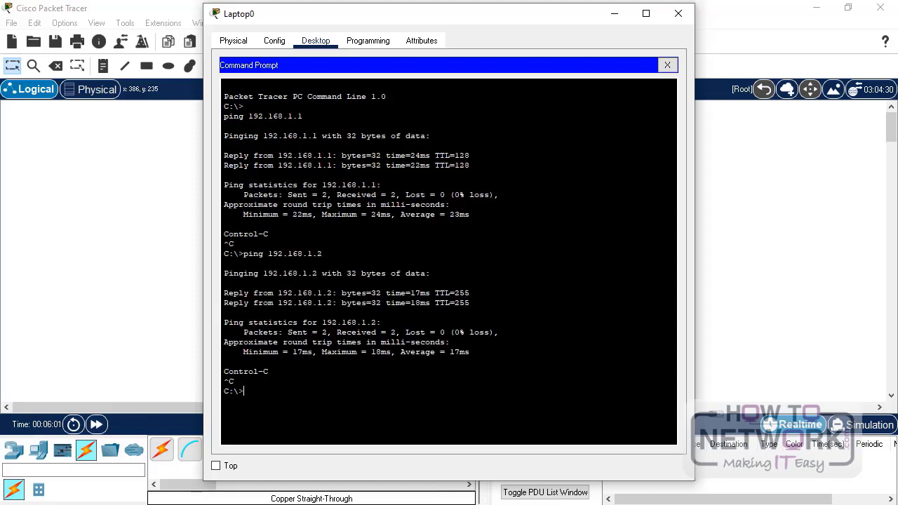
click(679, 13)
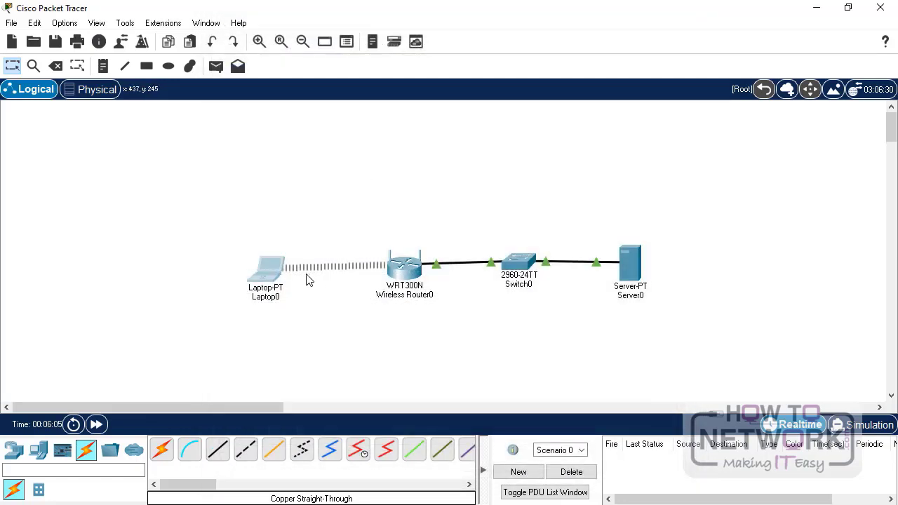
- Turn on Server0's DNS service and add the A record server → 192.168.1.1
click(629, 265)
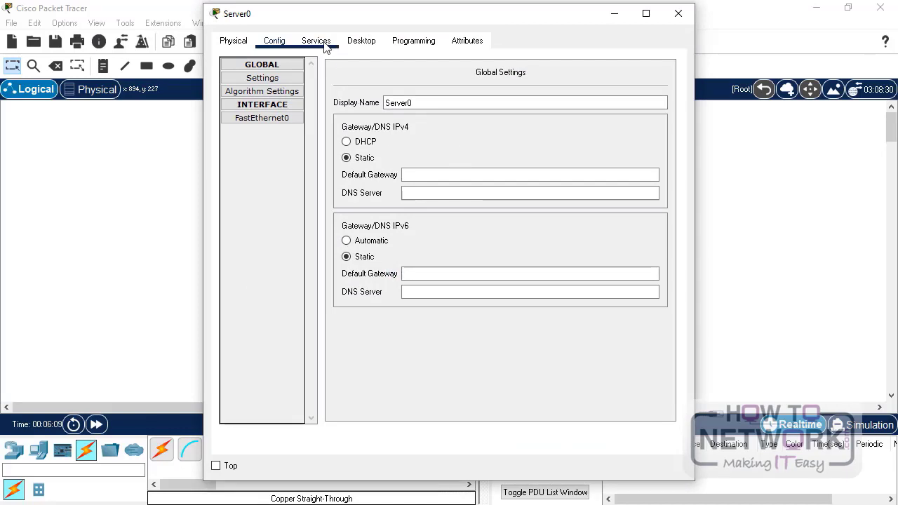
click(324, 45)
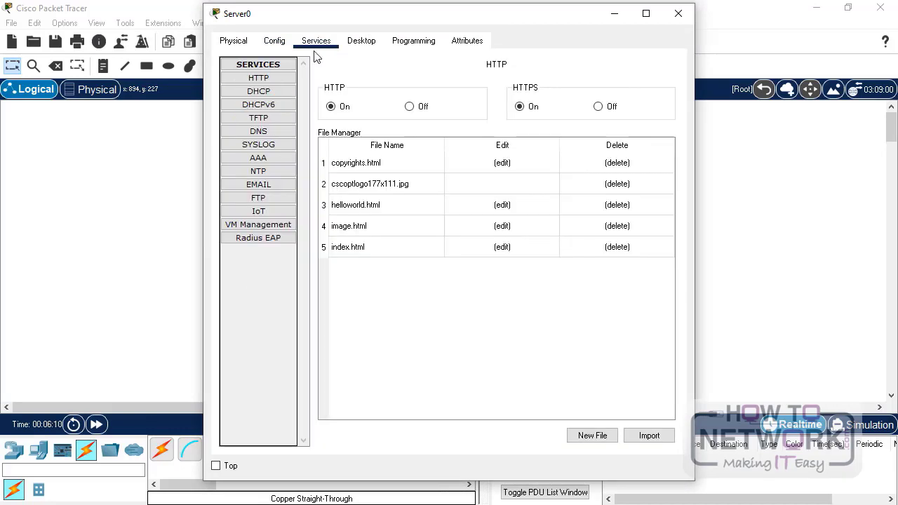
click(271, 133)
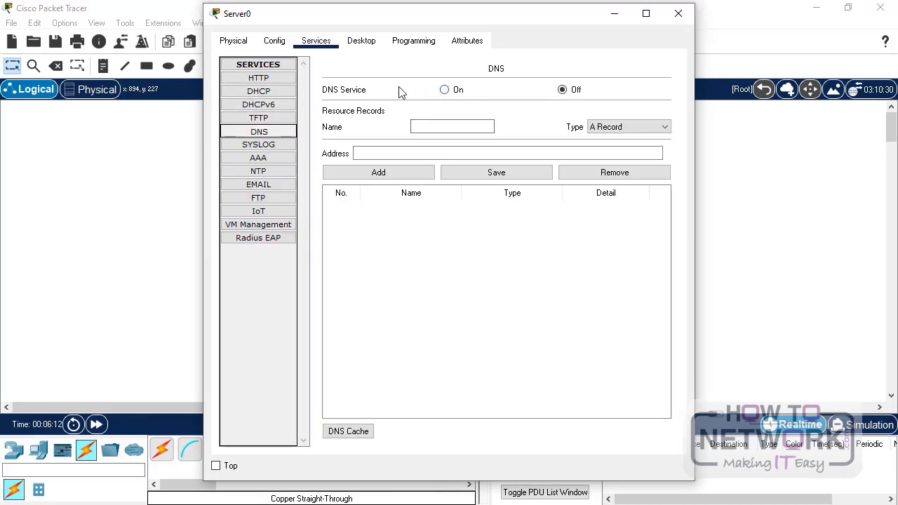
click(444, 90)
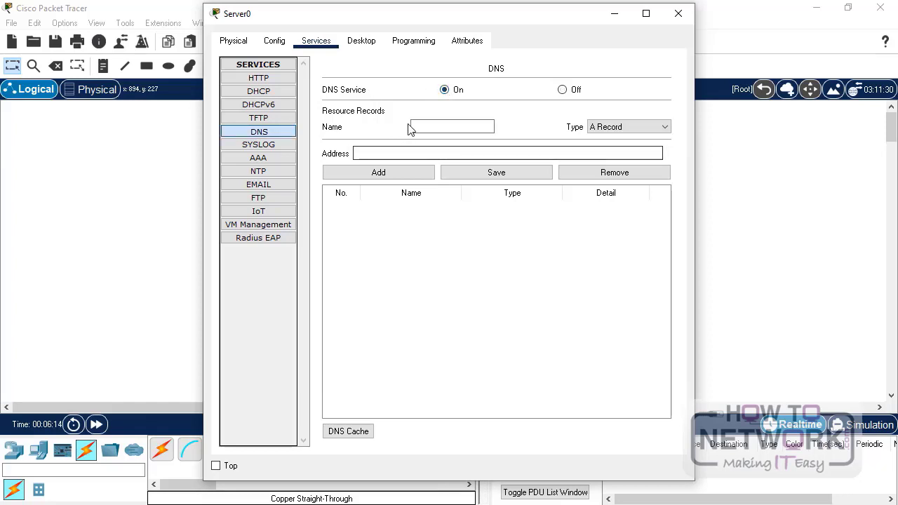
click(435, 125)
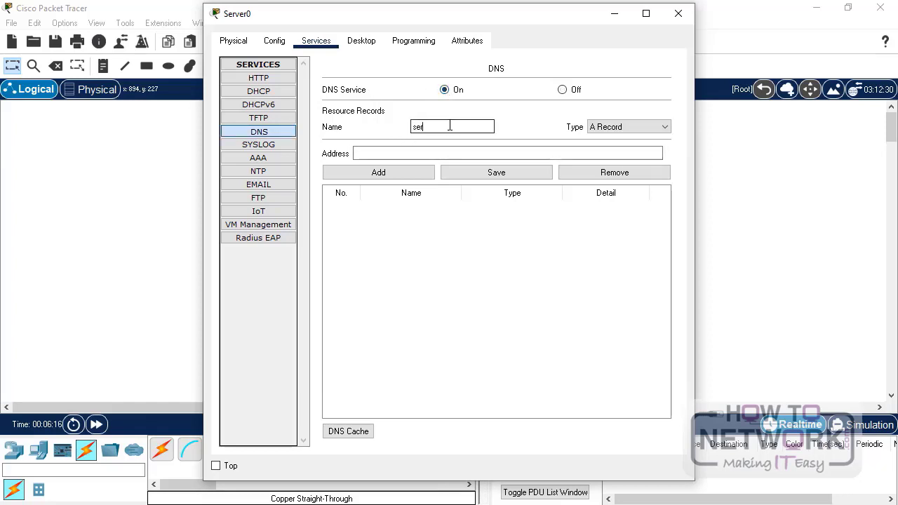
click(425, 153)
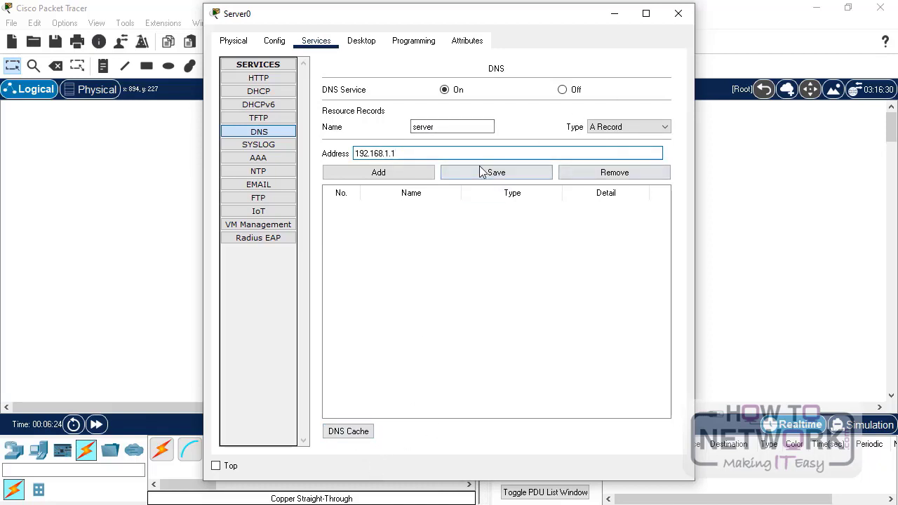
click(409, 173)
- Add the A record AP → 192.168.1.2, check the DHCP settings, and close Server0's window
click(447, 128)
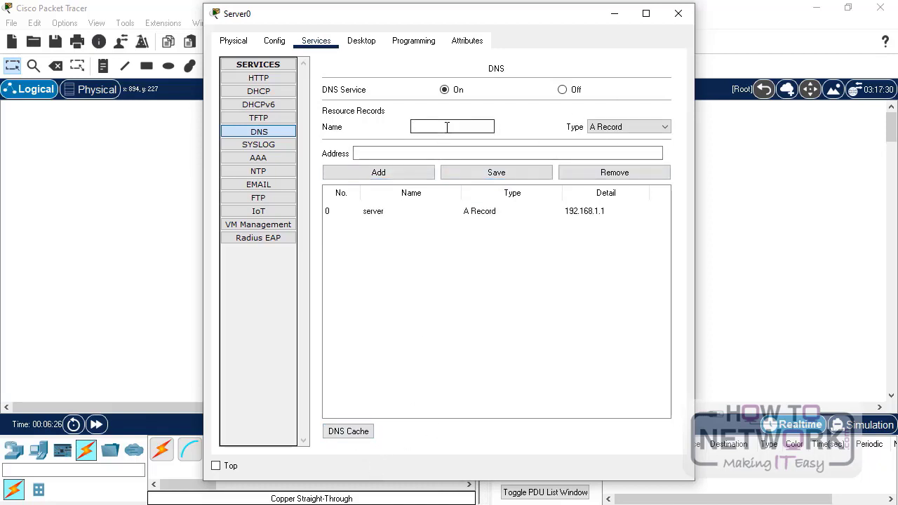
text(AP)
click(421, 153)
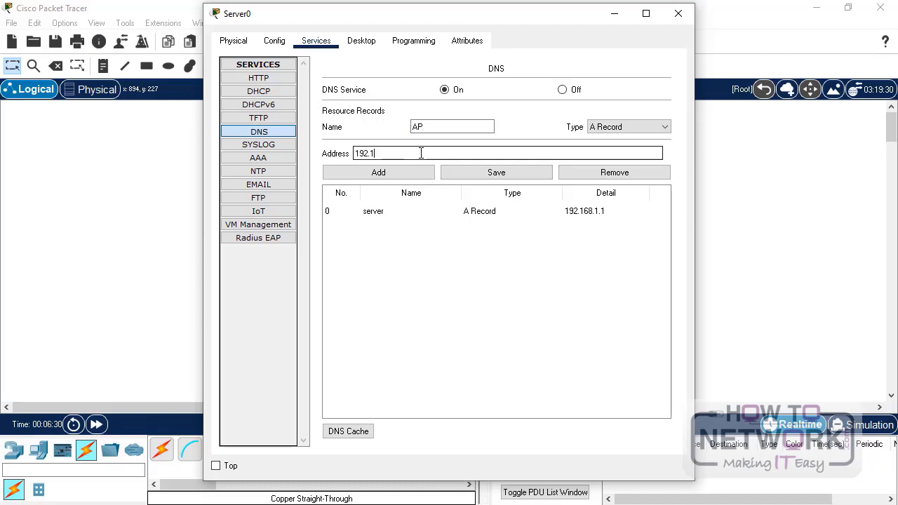
text(192.168.1.2)
click(391, 172)
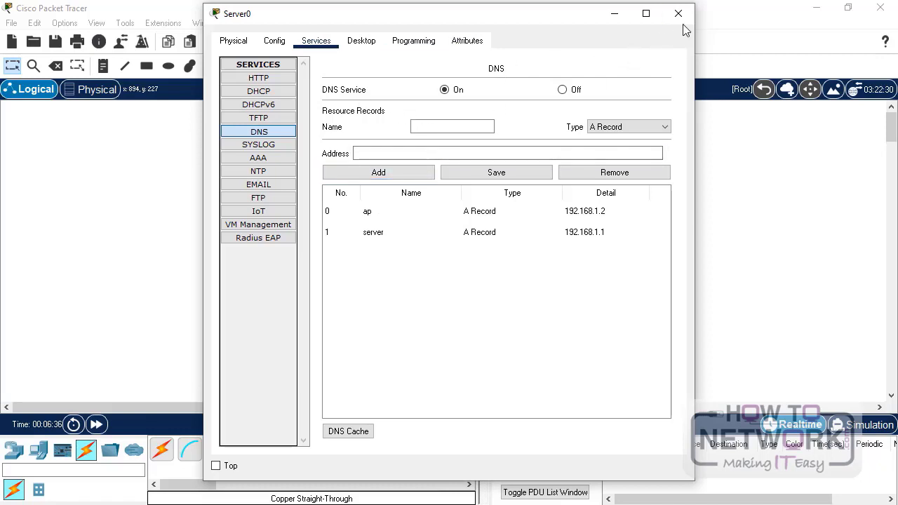
click(275, 95)
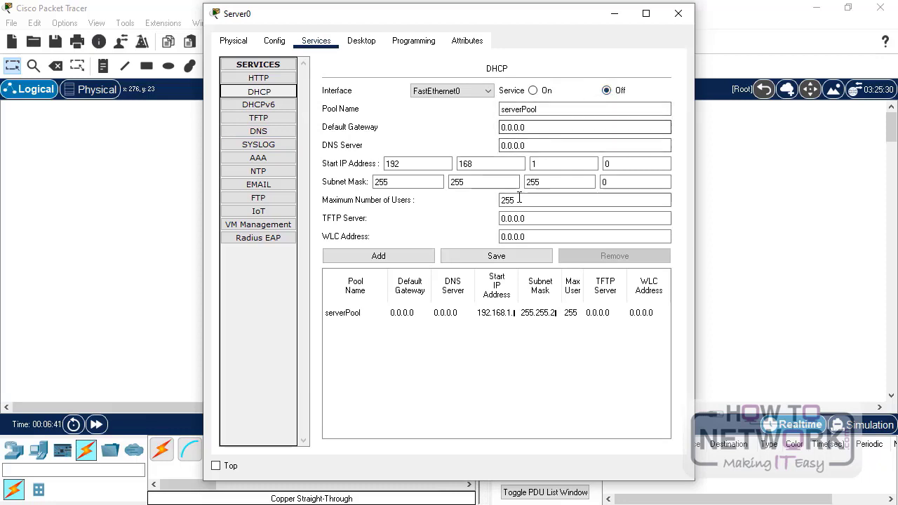
click(679, 14)
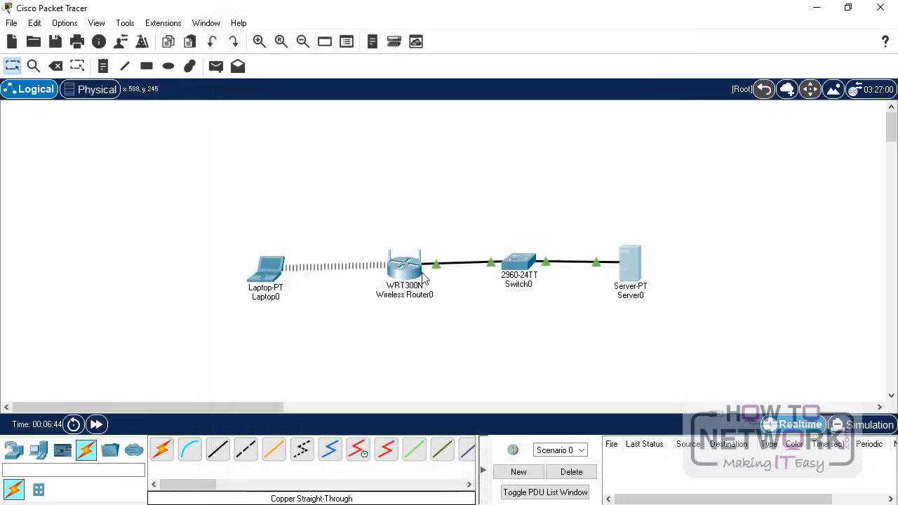
- From Laptop0's command prompt, ping server and ap by name with no loss
click(267, 281)
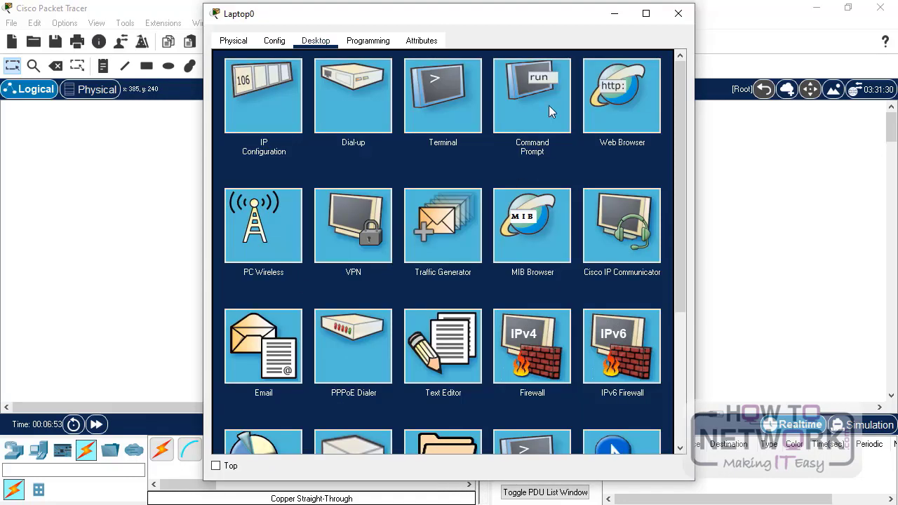
click(546, 100)
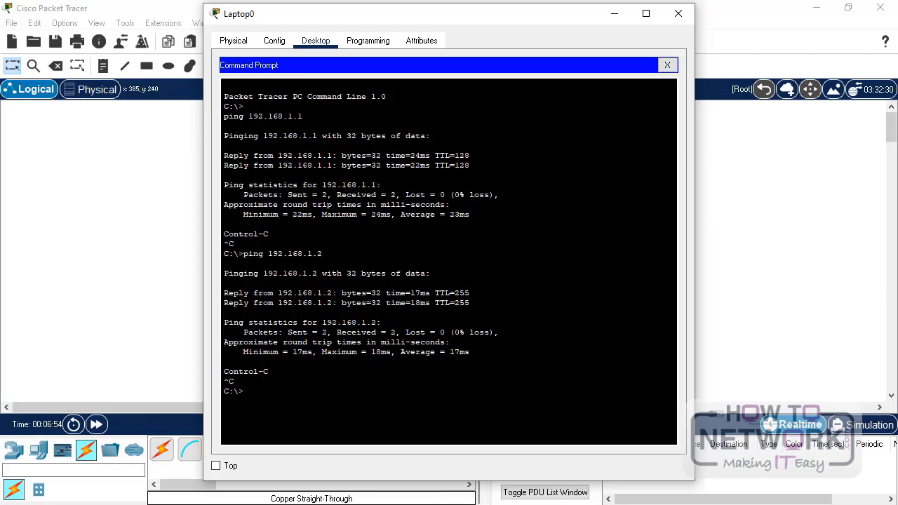
text(ping server)
key(Return)
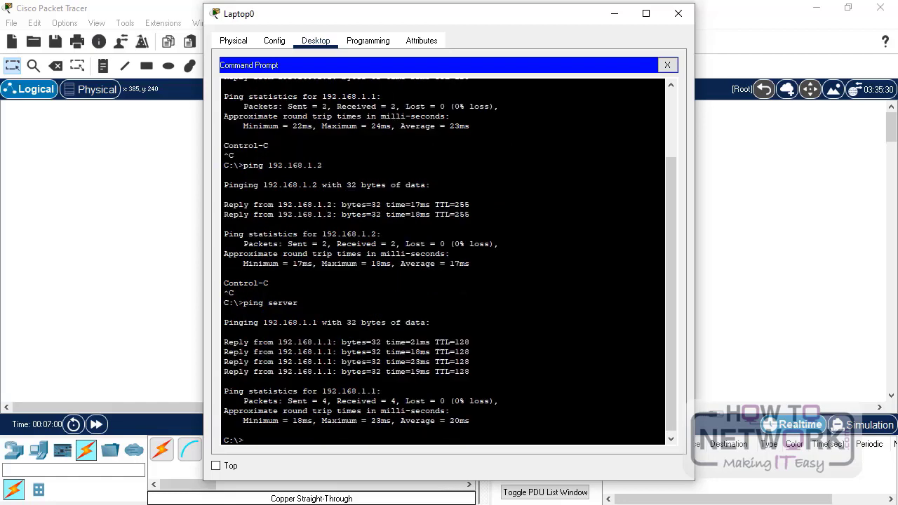
text(ng ap)
key(Return)
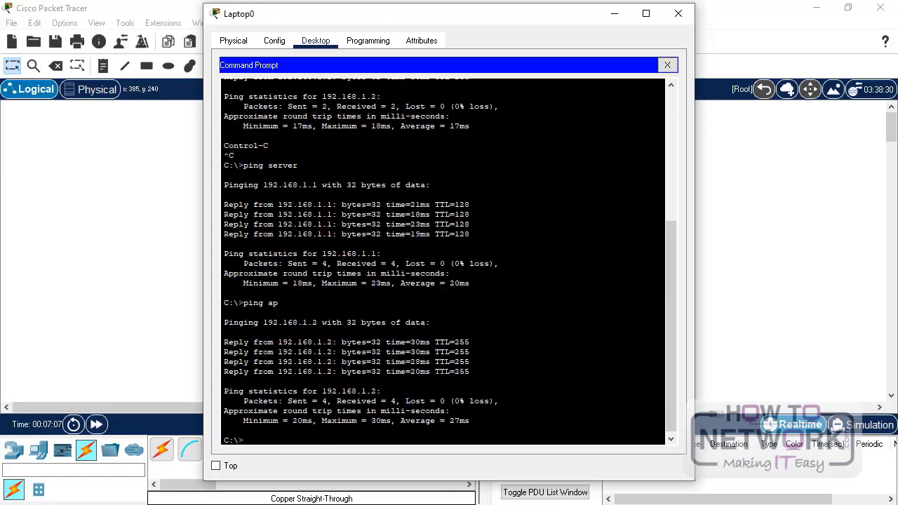
- Close Laptop0's window and bring up Wireless Router0's Wireless Security page
click(680, 14)
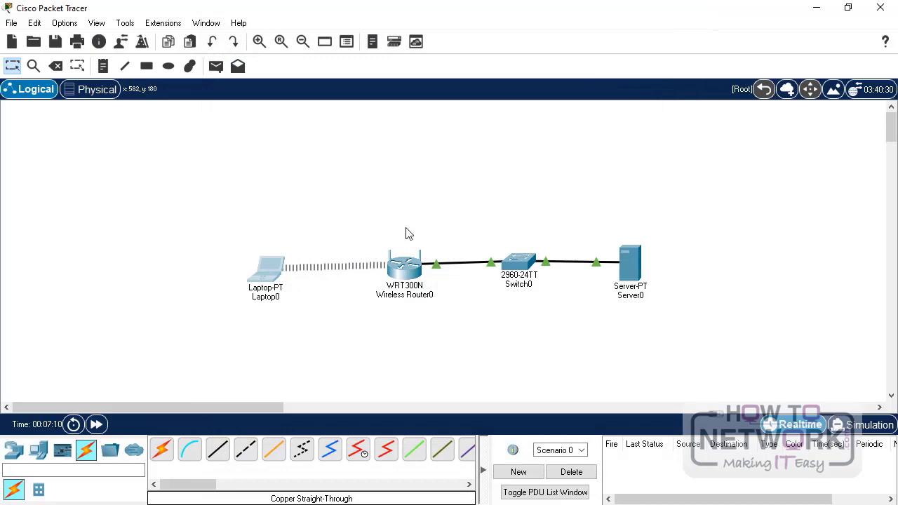
click(406, 271)
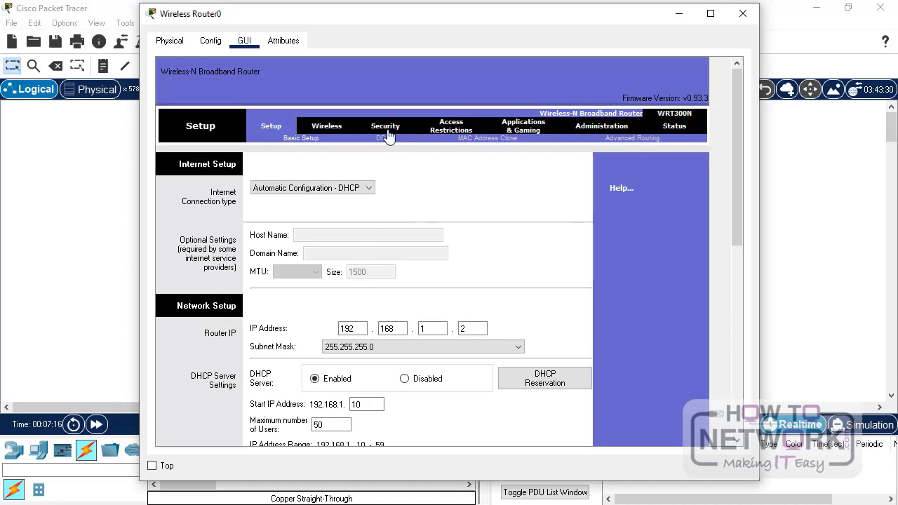
click(388, 129)
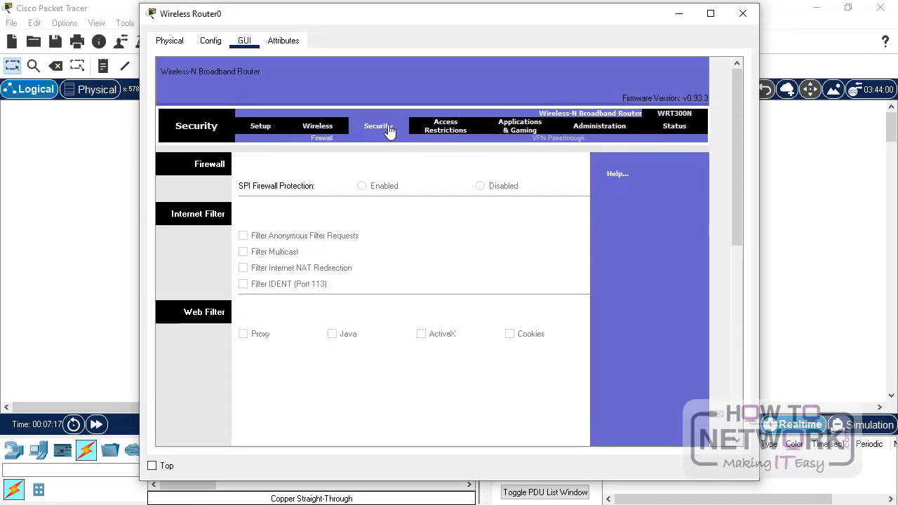
click(326, 130)
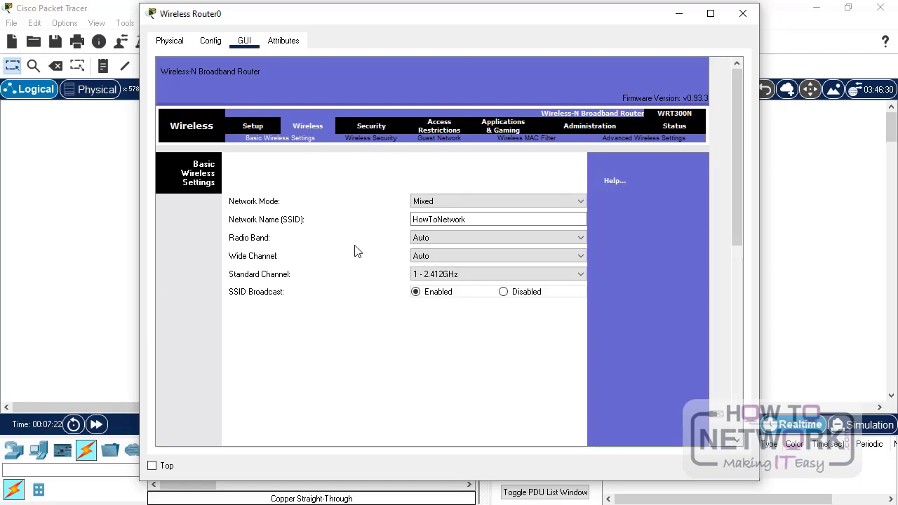
click(363, 140)
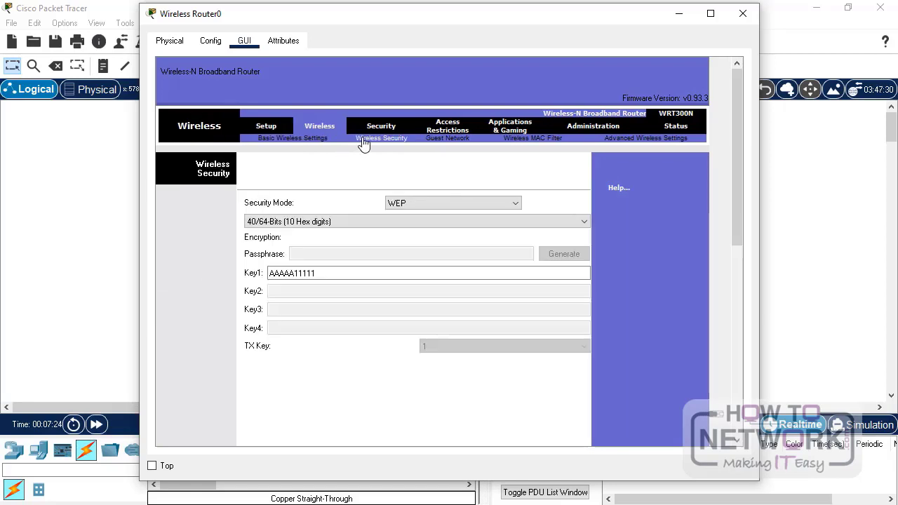
- Choose WPA2 Personal security, enter a passphrase, and save the router settings
click(459, 203)
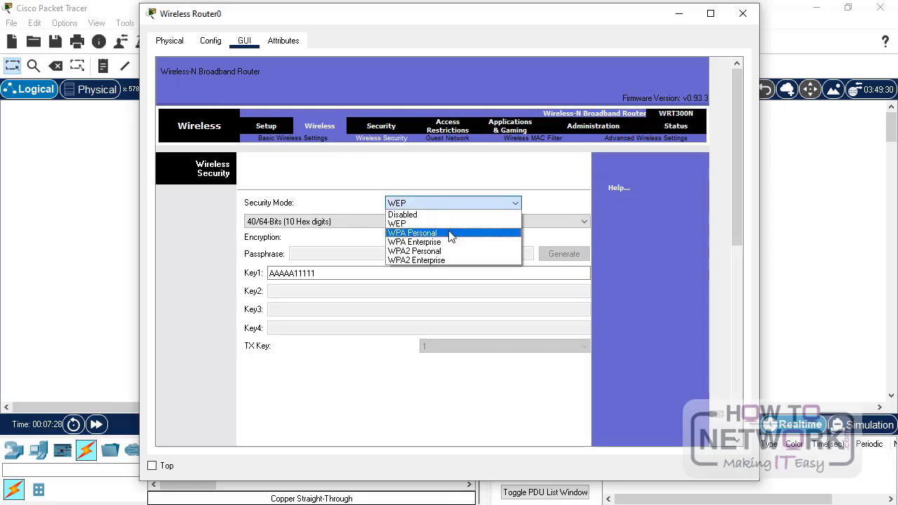
click(449, 250)
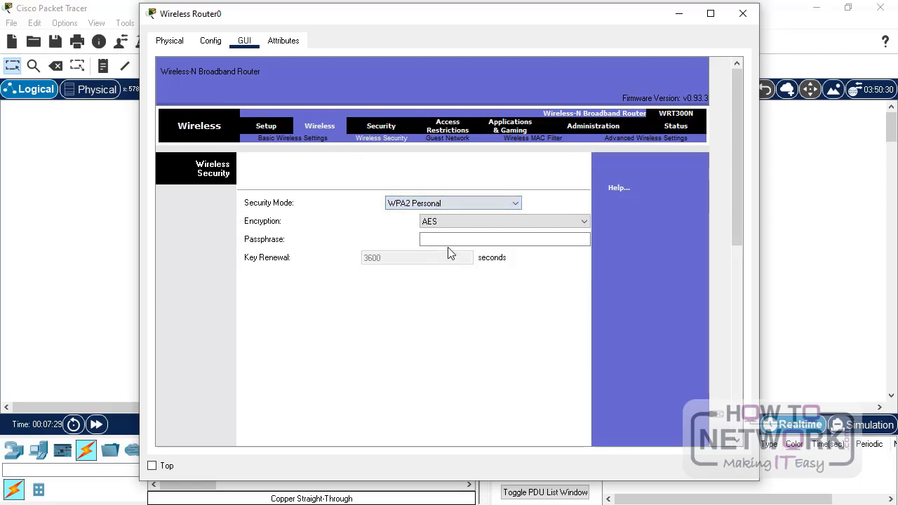
click(464, 240)
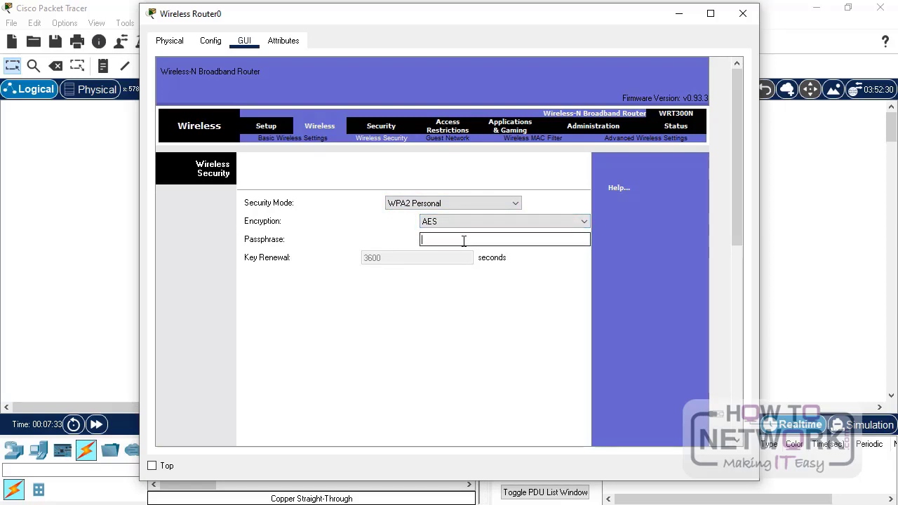
text(12345678)
scroll(477, 316, down, 10)
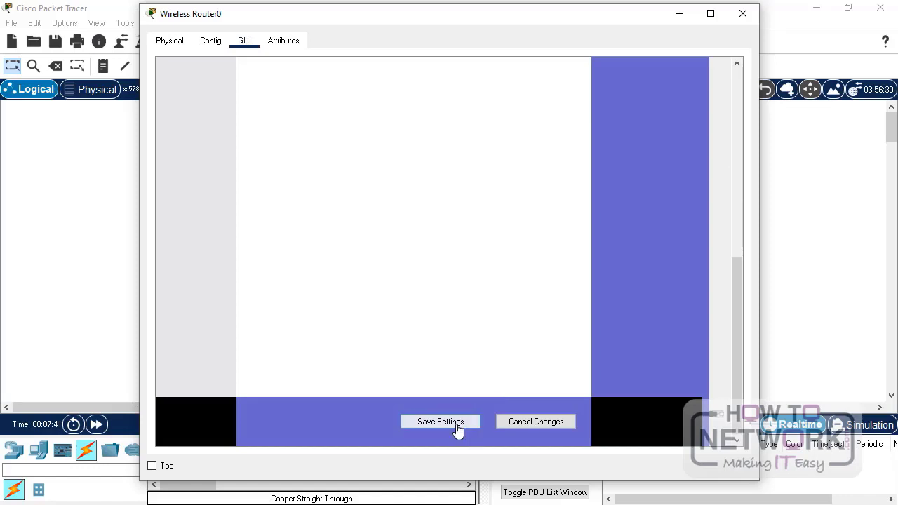
click(457, 430)
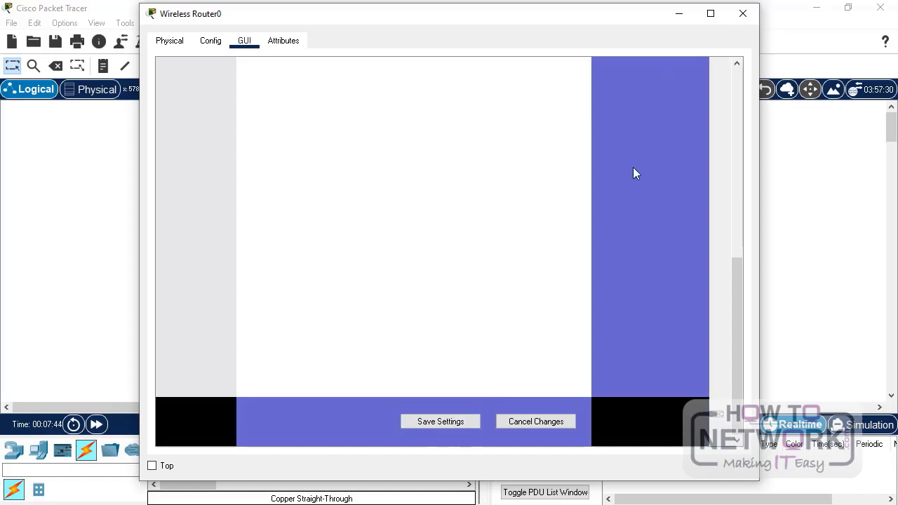
- Close the router window, then rescan Laptop0's PC Wireless networks and select HowToNetwork
click(743, 14)
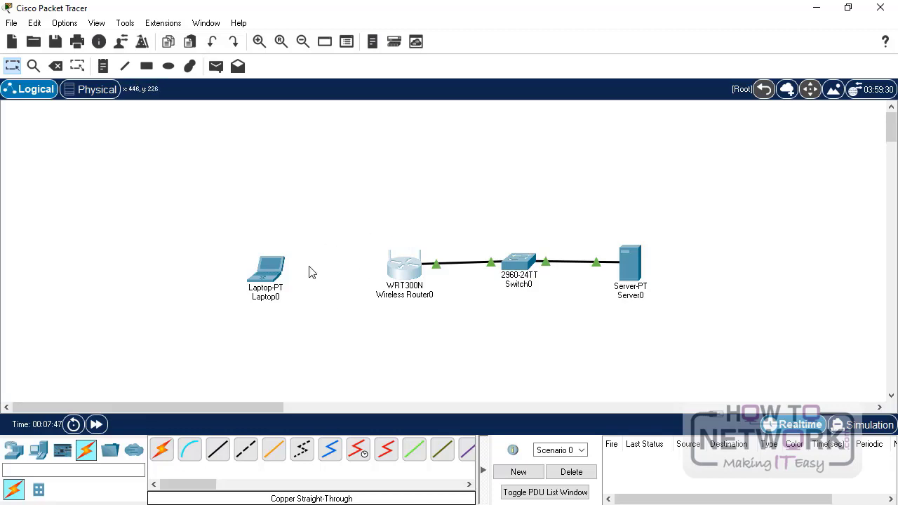
click(273, 268)
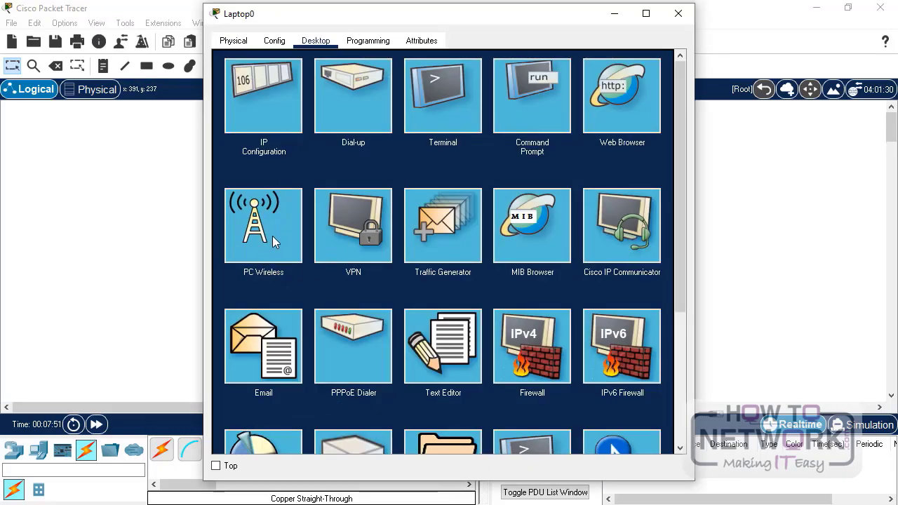
click(271, 226)
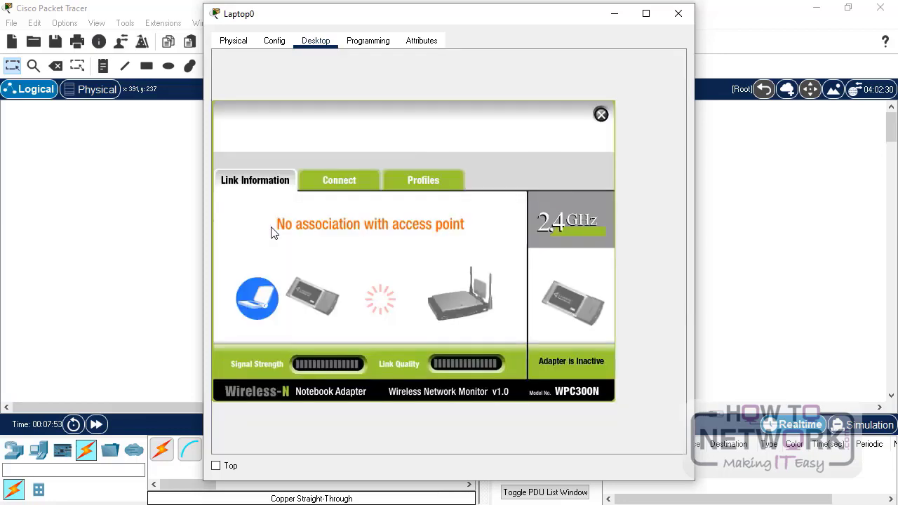
click(349, 188)
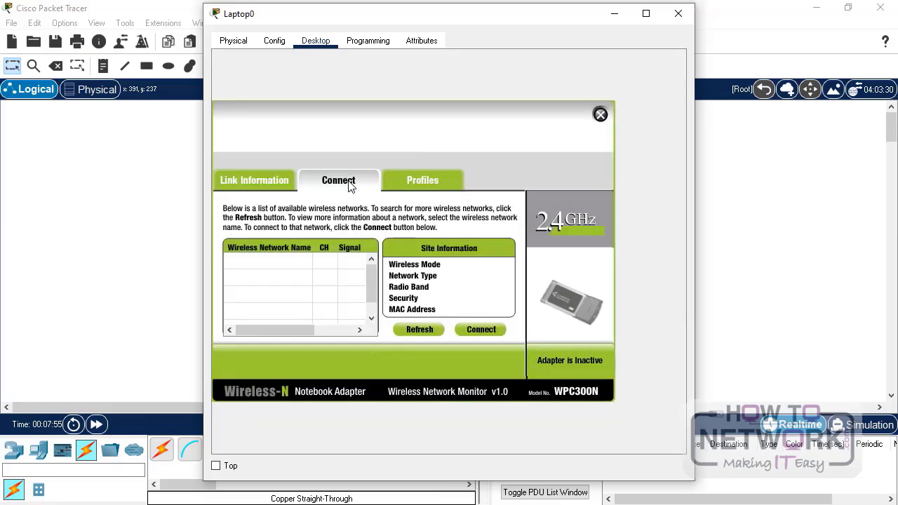
click(425, 330)
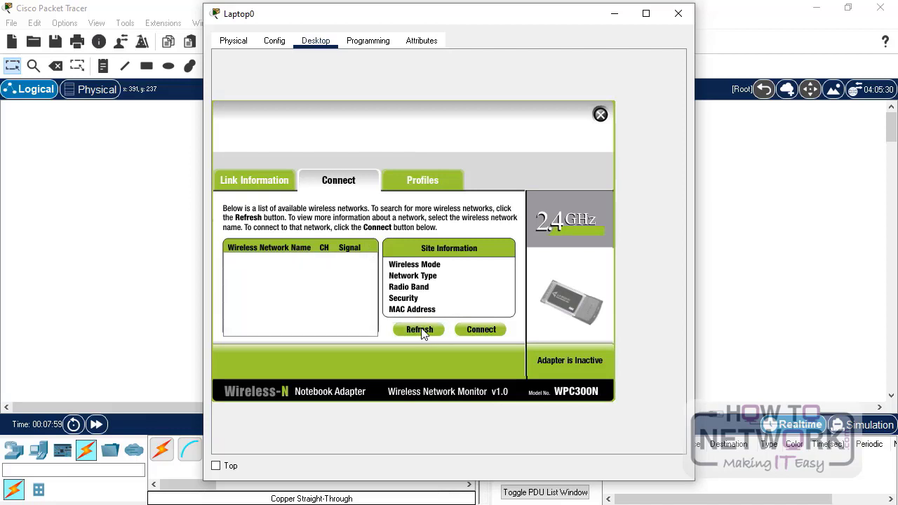
click(422, 332)
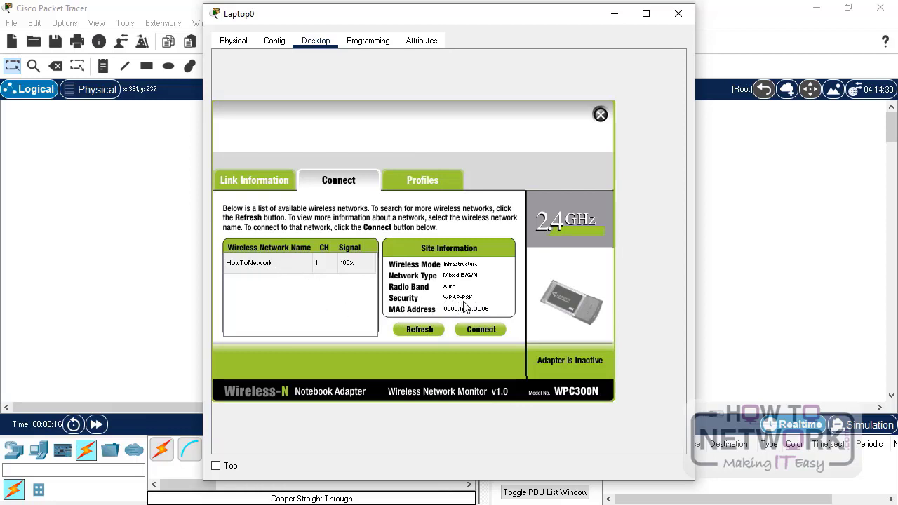
- Connect Laptop0 to HowToNetwork with the pre-shared key and check its link status
click(483, 330)
click(332, 267)
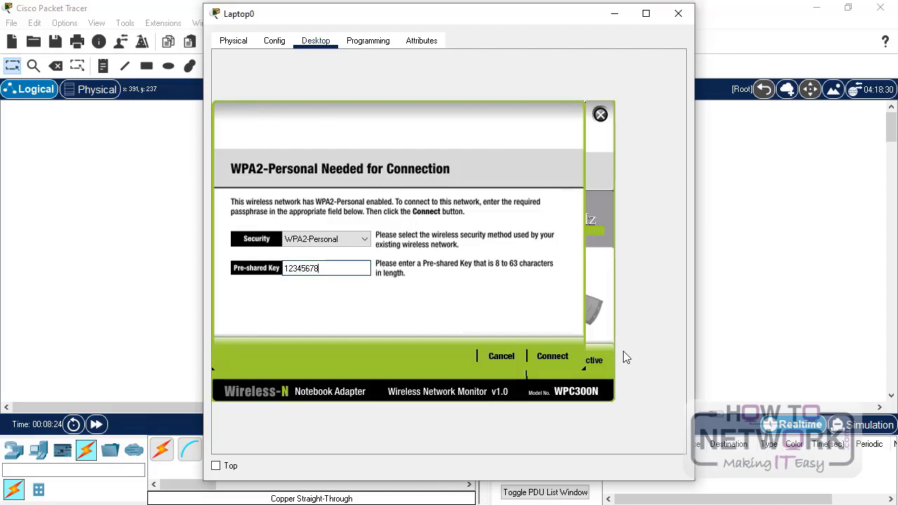
click(551, 357)
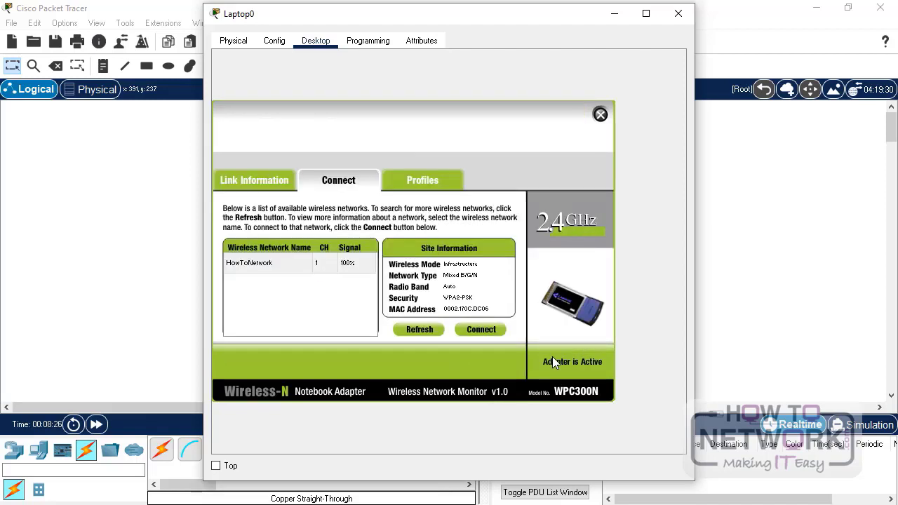
click(265, 184)
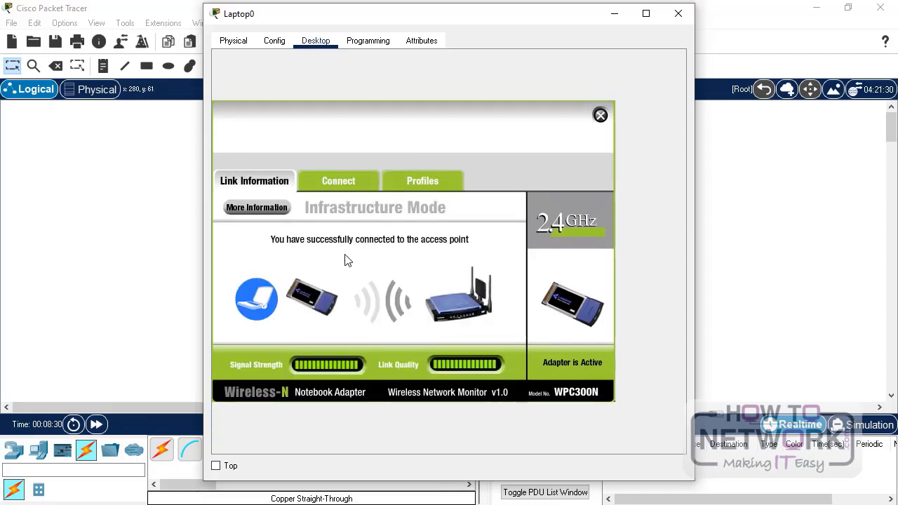
click(252, 210)
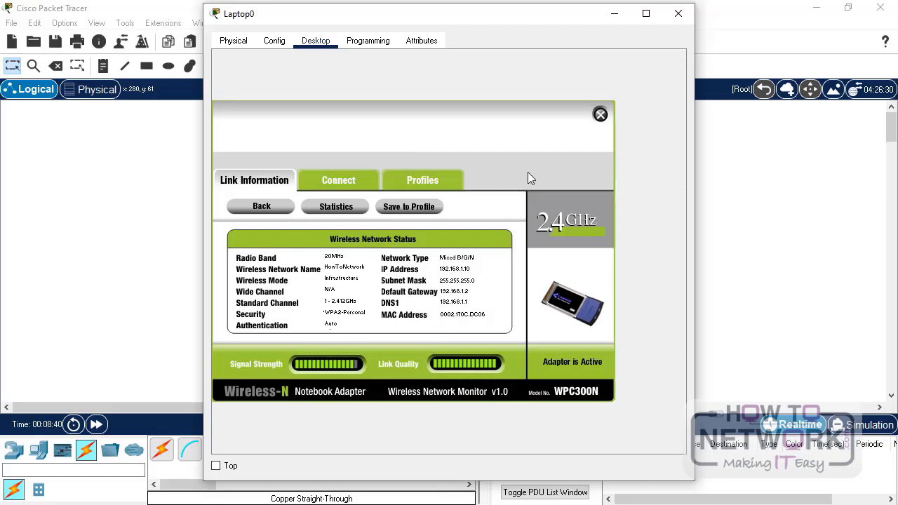
click(678, 14)
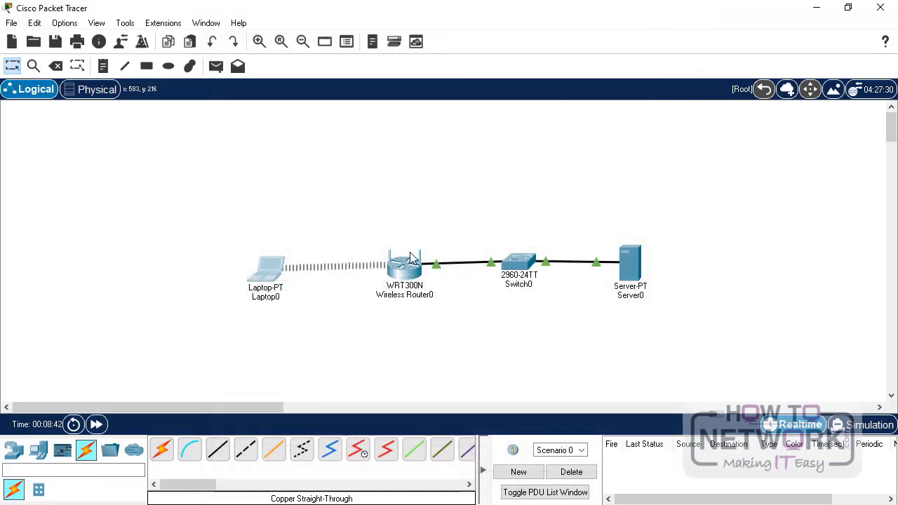
drag(271, 272, 260, 268)
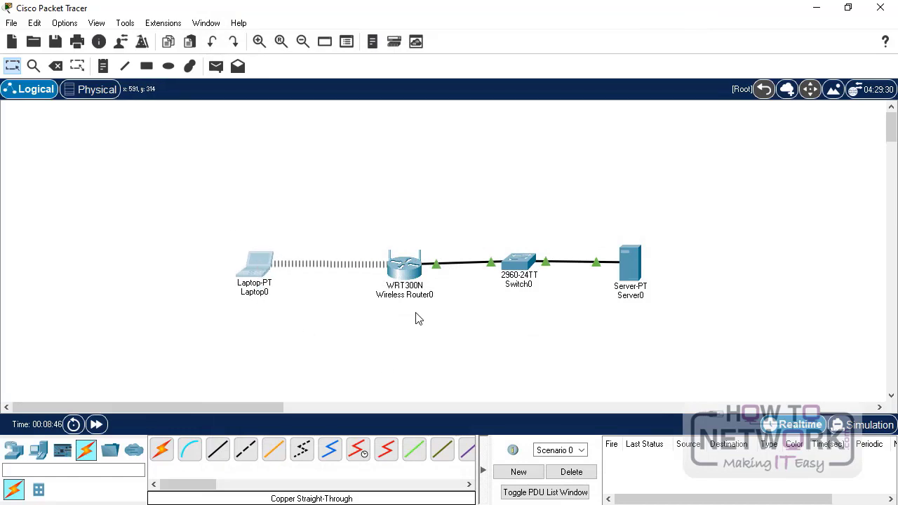
click(402, 272)
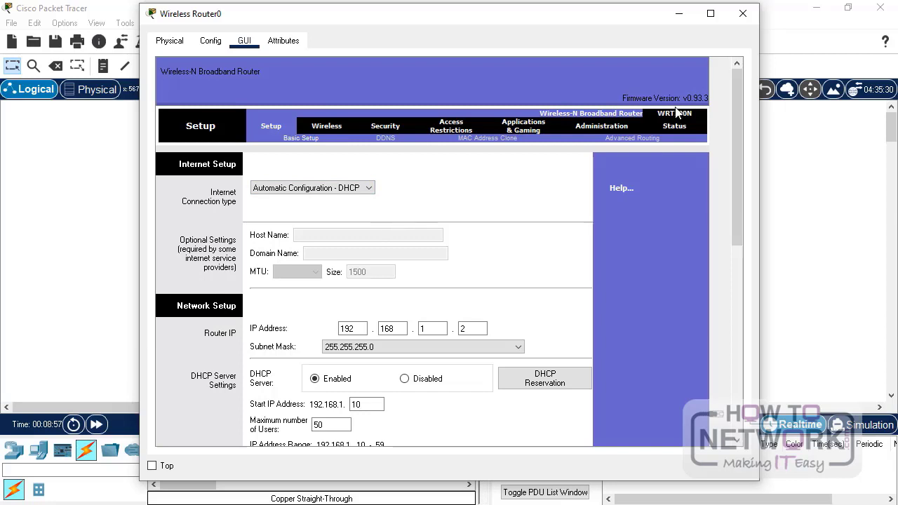
click(744, 13)
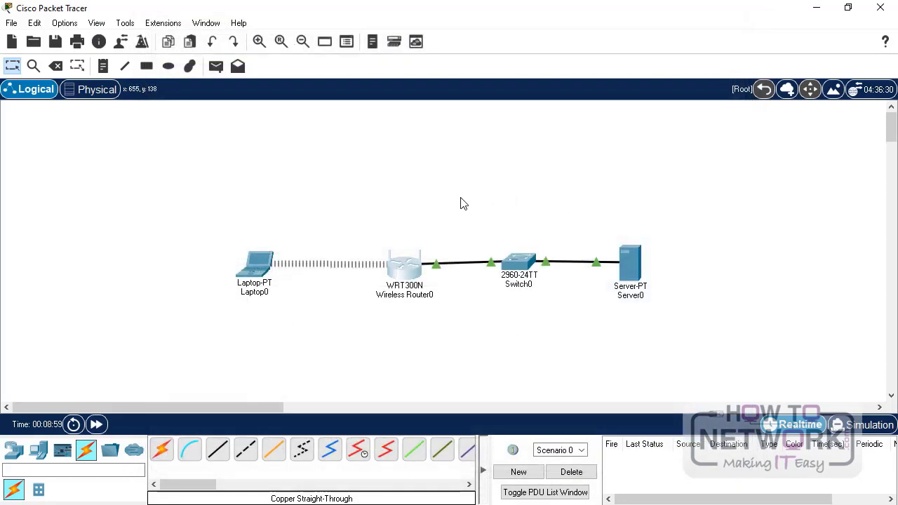
- Turn on Server0's AAA service and add RADIUS client AP at 192.168.1.2 with a shared secret
click(630, 262)
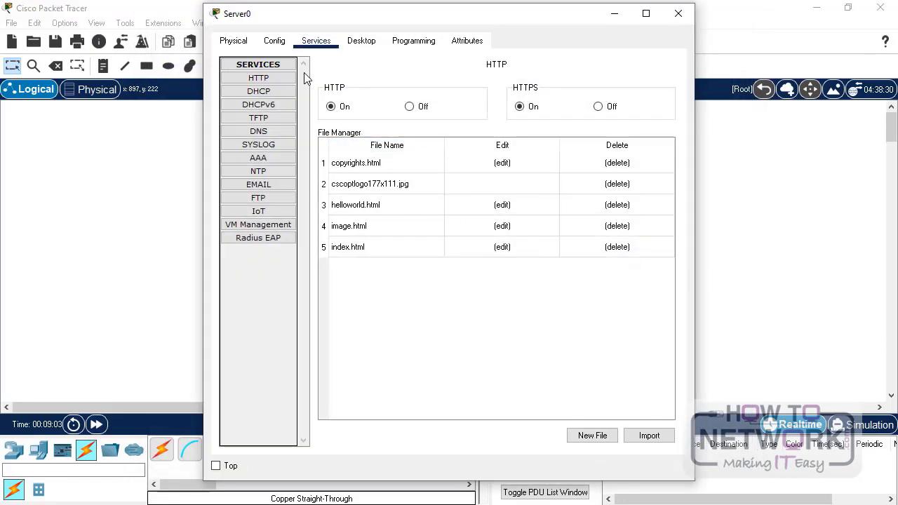
click(277, 157)
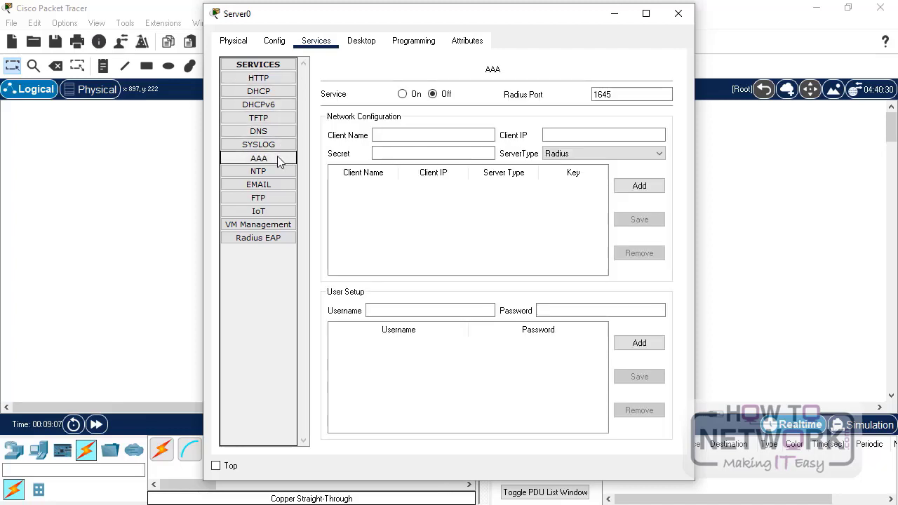
click(403, 95)
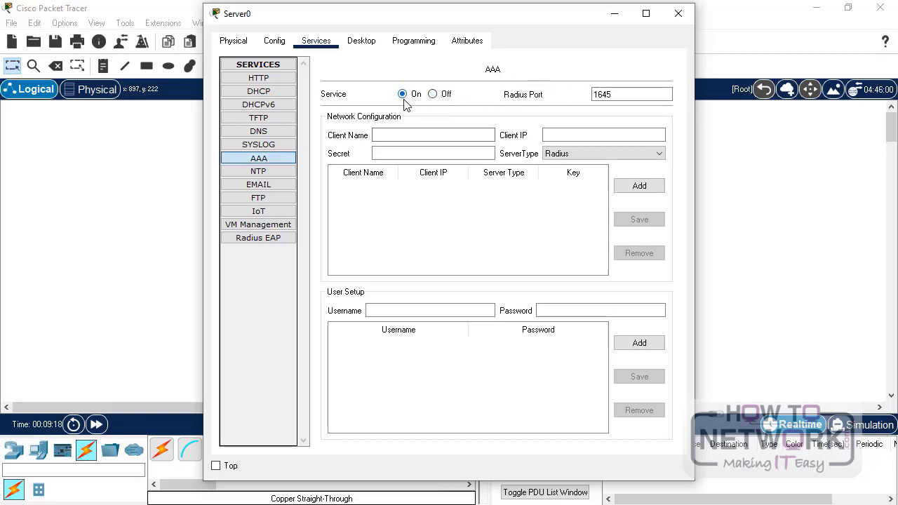
click(383, 138)
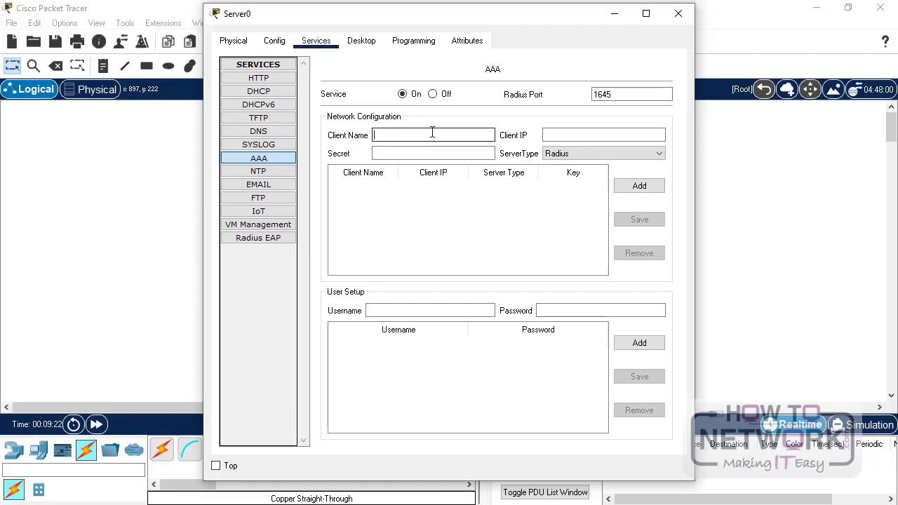
text(AP)
click(564, 134)
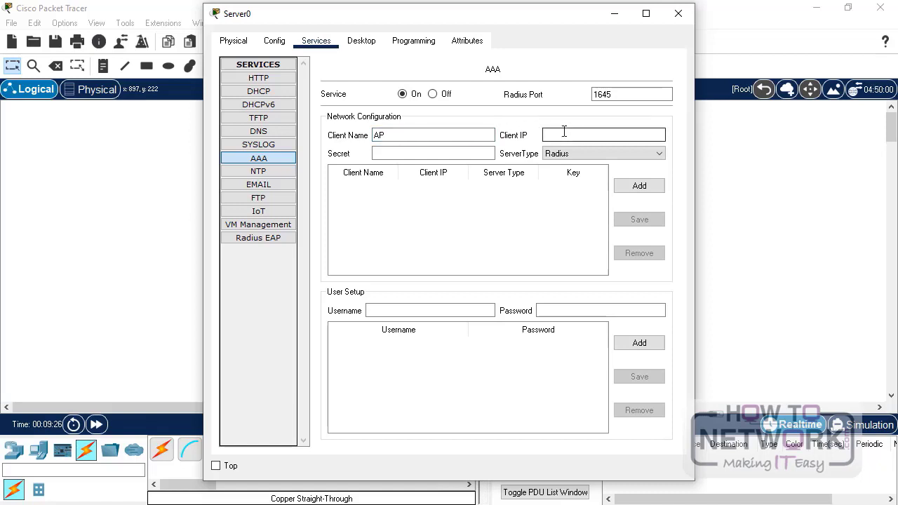
text(192.168.1.2)
click(443, 151)
text(12345678)
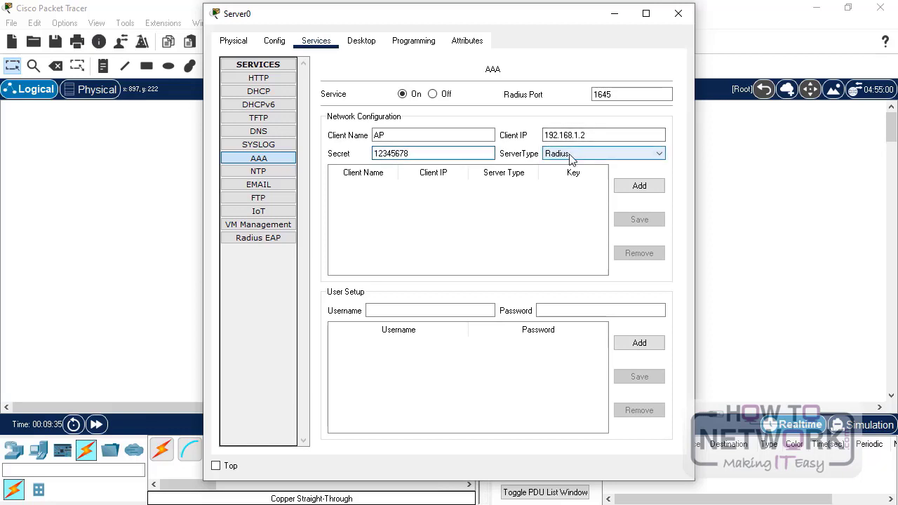
click(640, 188)
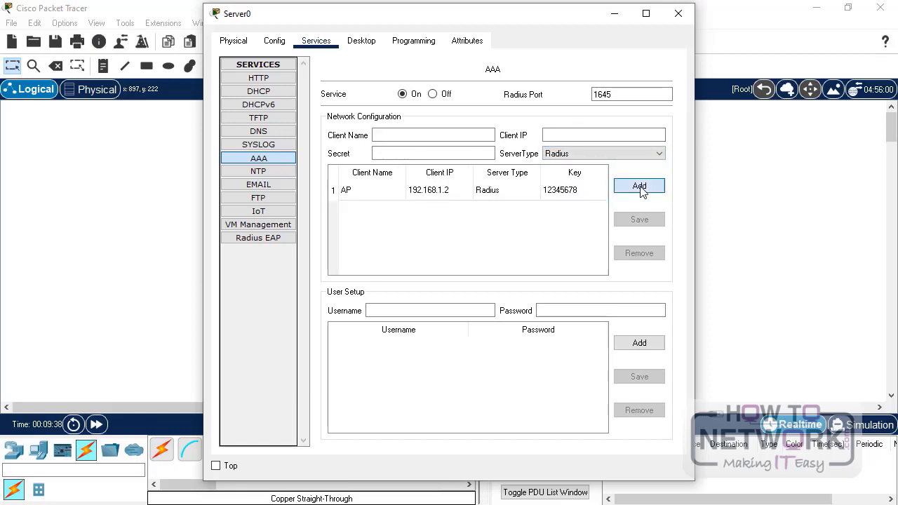
- Add a user account 'admin' with its password to the AAA service
click(432, 311)
key(Tab)
text(admi)
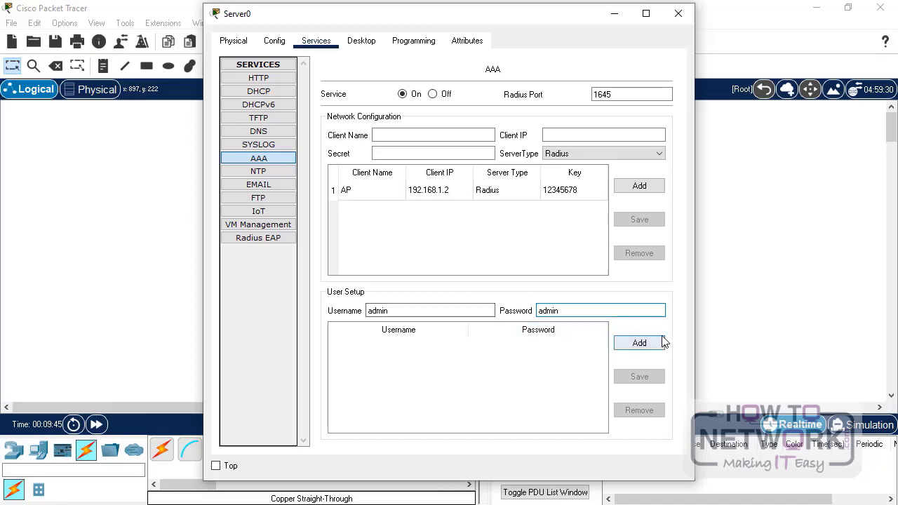
click(651, 343)
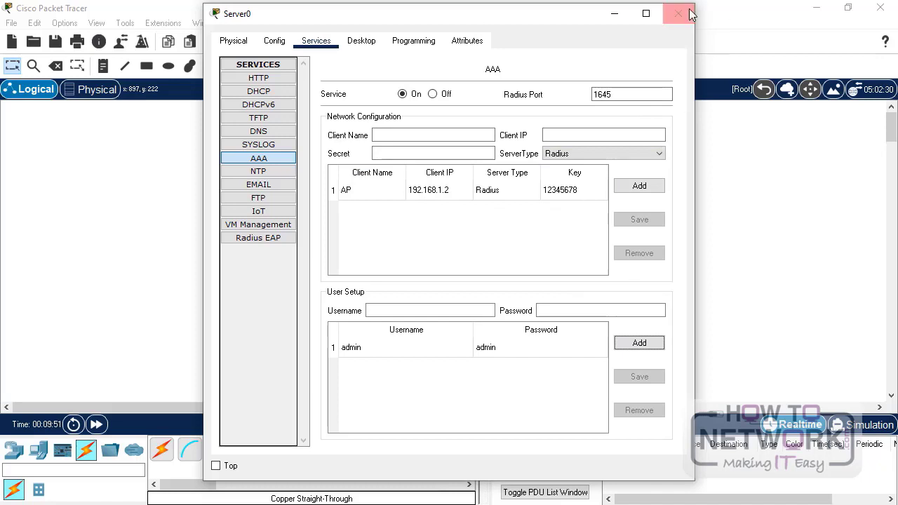
- Close Server0 and set Wireless Router0's security mode to WPA2 Enterprise with TKIP encryption
click(678, 13)
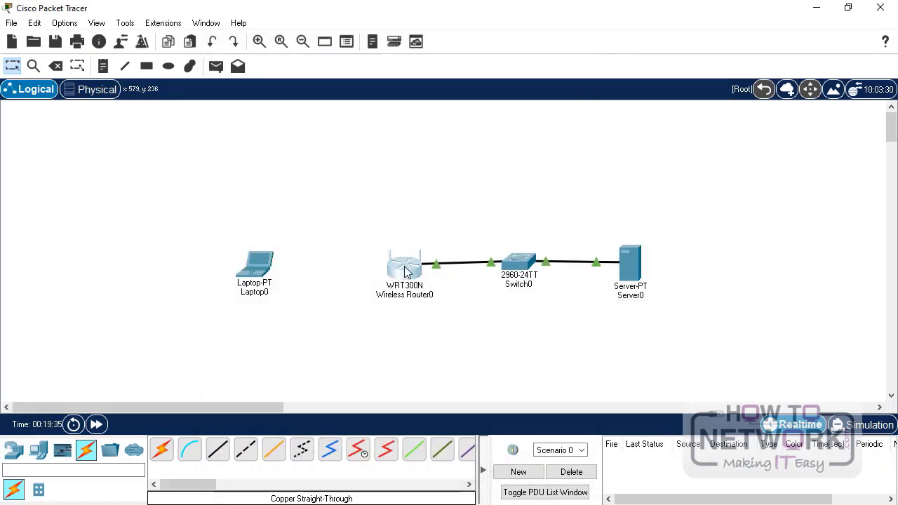
drag(409, 269, 405, 269)
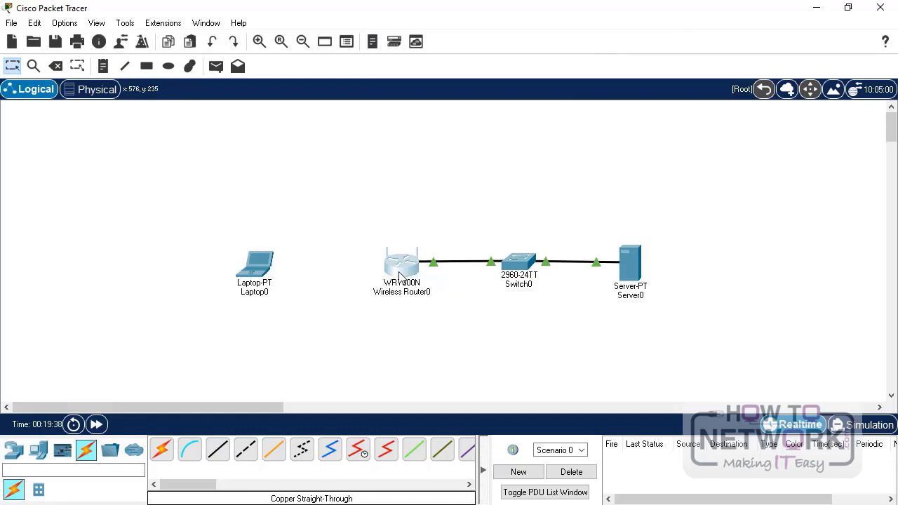
click(402, 278)
click(329, 127)
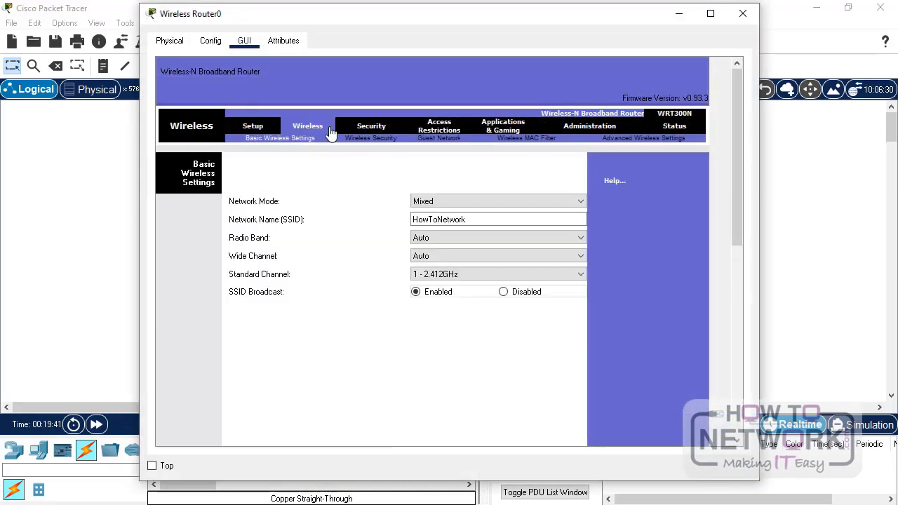
click(369, 139)
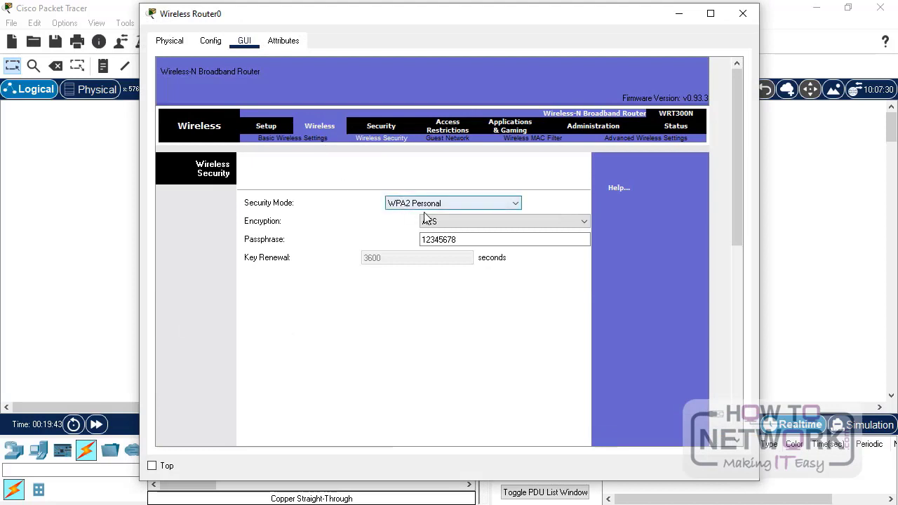
click(459, 204)
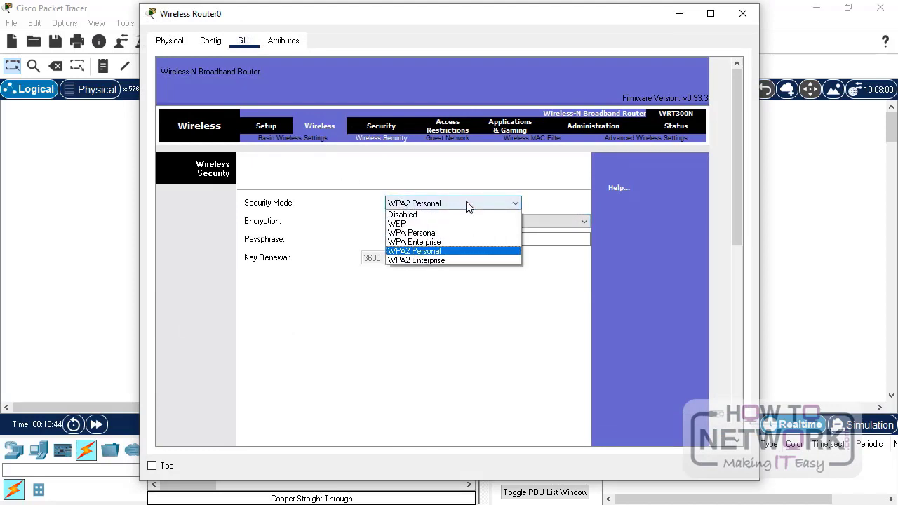
click(443, 261)
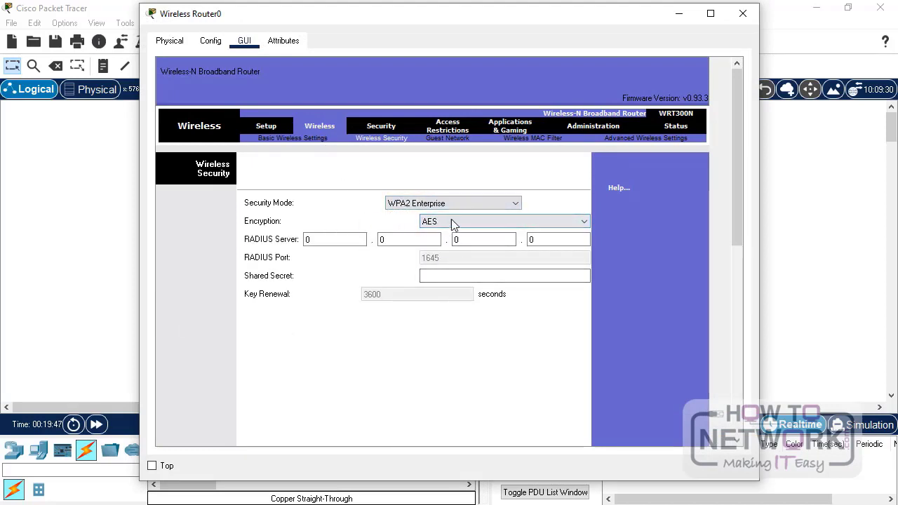
click(460, 221)
click(449, 242)
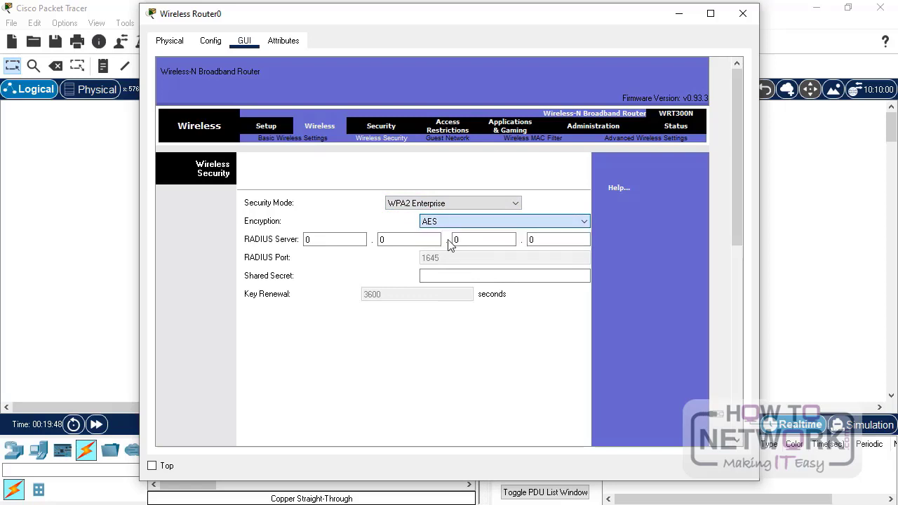
- Enter RADIUS server 192.168.1.1 and a shared secret, save the settings, and close the router
click(348, 240)
text(192)
key(Tab)
text(168)
key(Tab)
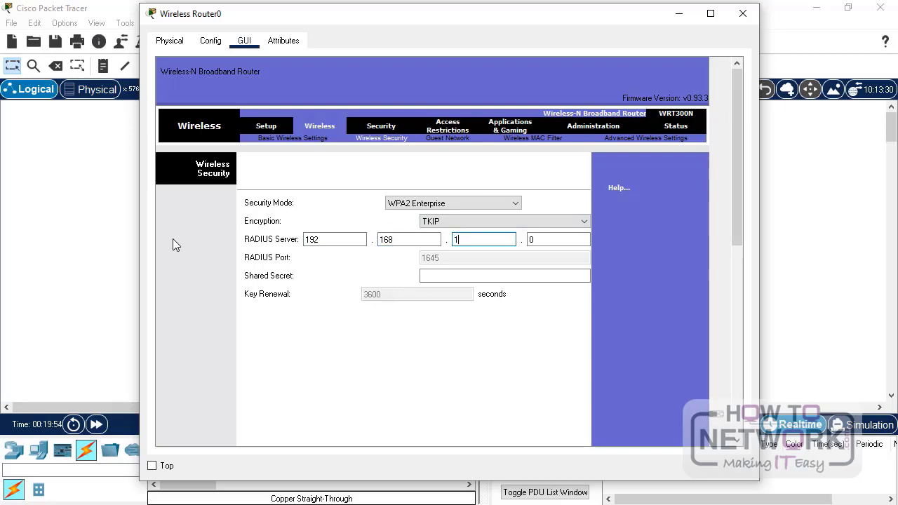
text(11)
key(Tab)
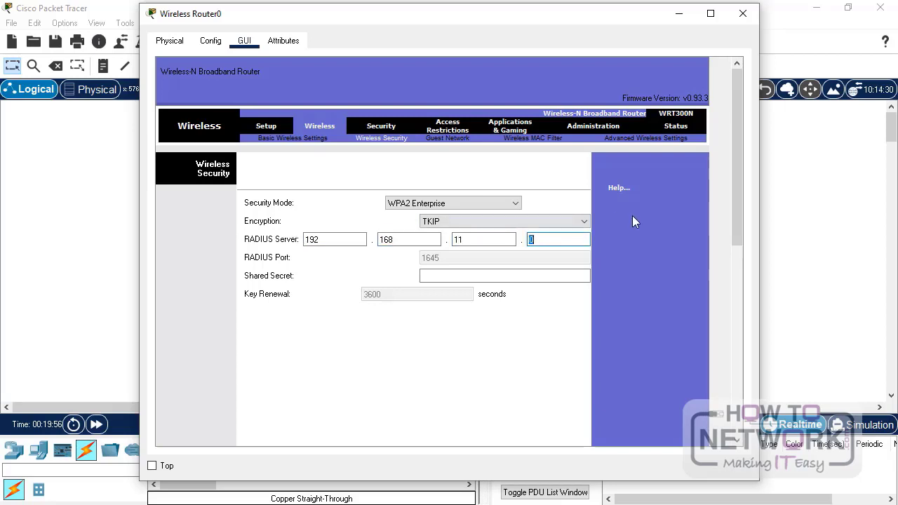
click(489, 236)
key(BackSpace)
key(Tab)
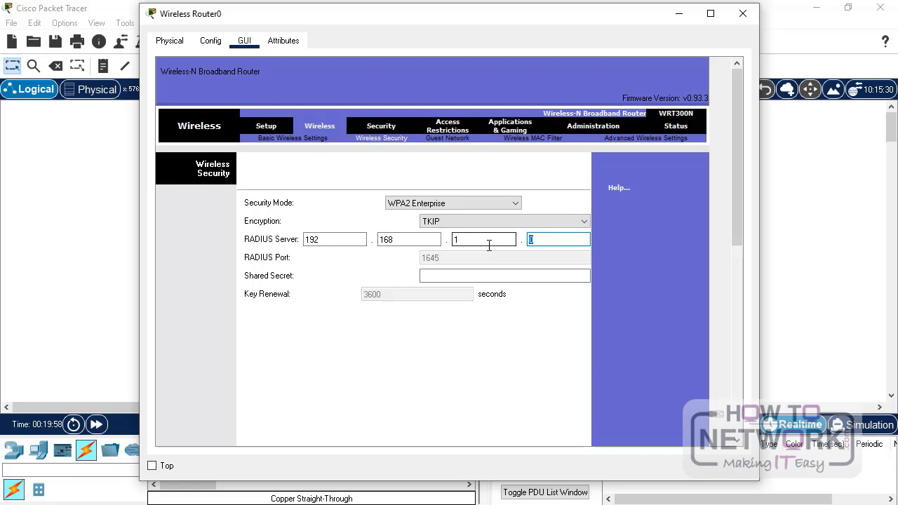
click(465, 275)
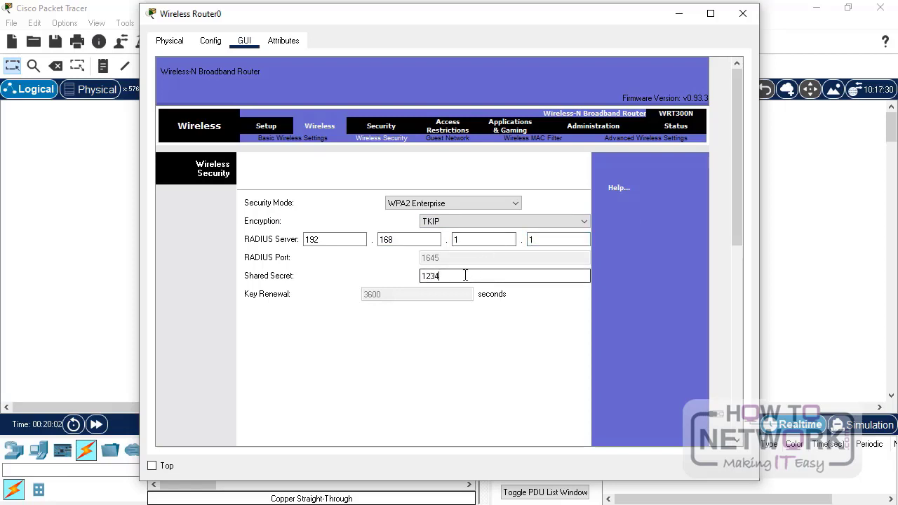
text(12345678)
scroll(463, 311, down, 5)
click(448, 425)
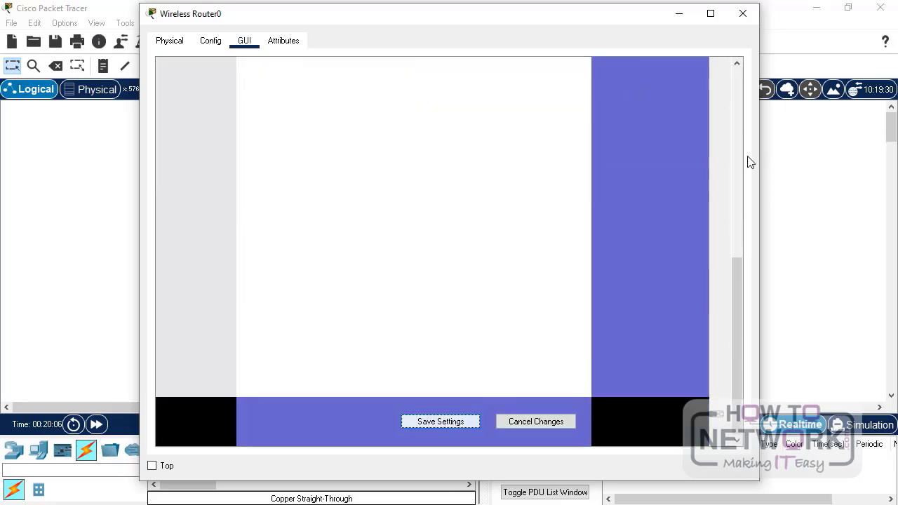
click(744, 13)
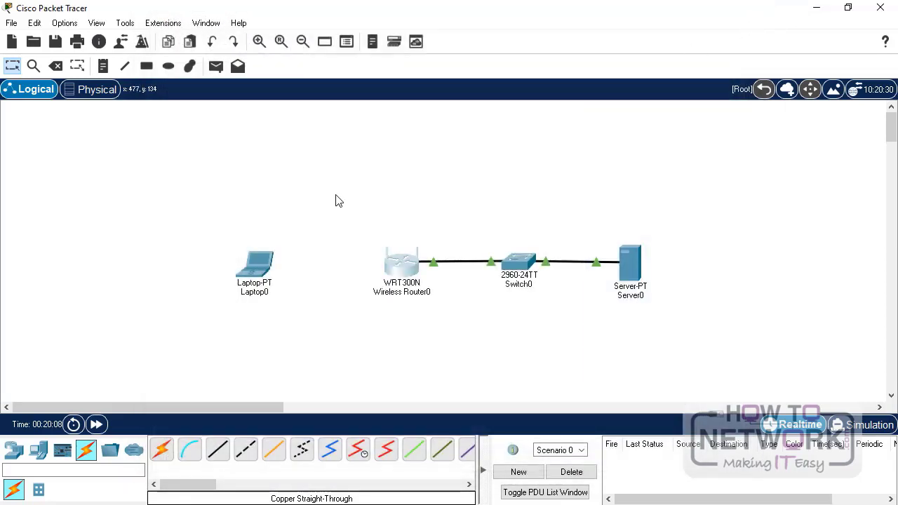
- Set Laptop0's Wireless0 authentication to WPA2 and enter the user ID and password
click(247, 271)
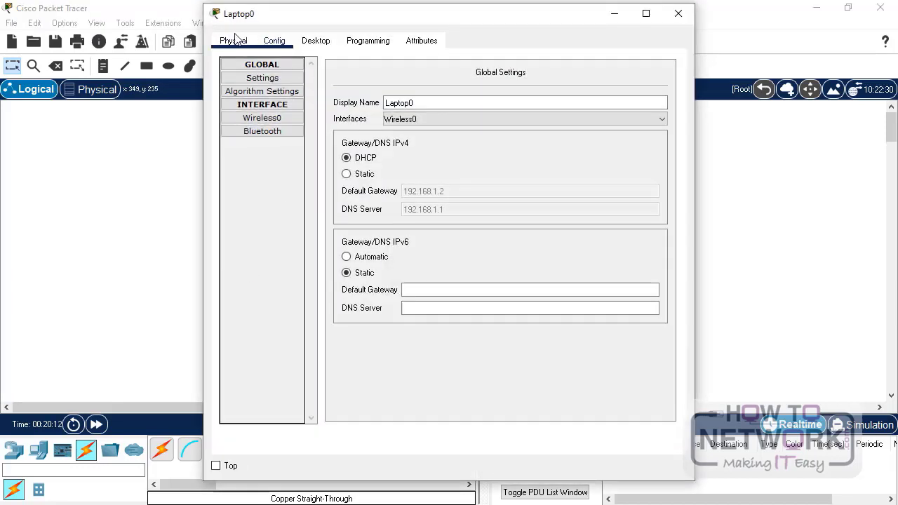
click(281, 123)
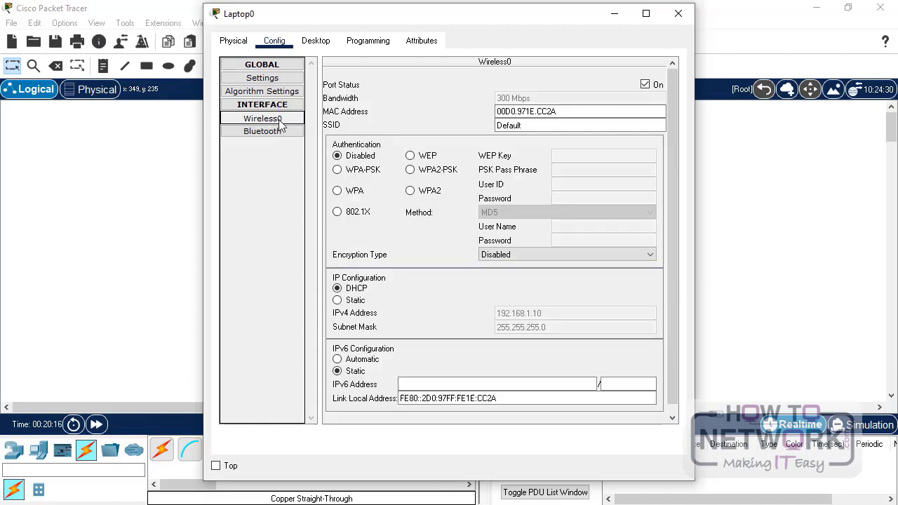
click(412, 191)
click(580, 185)
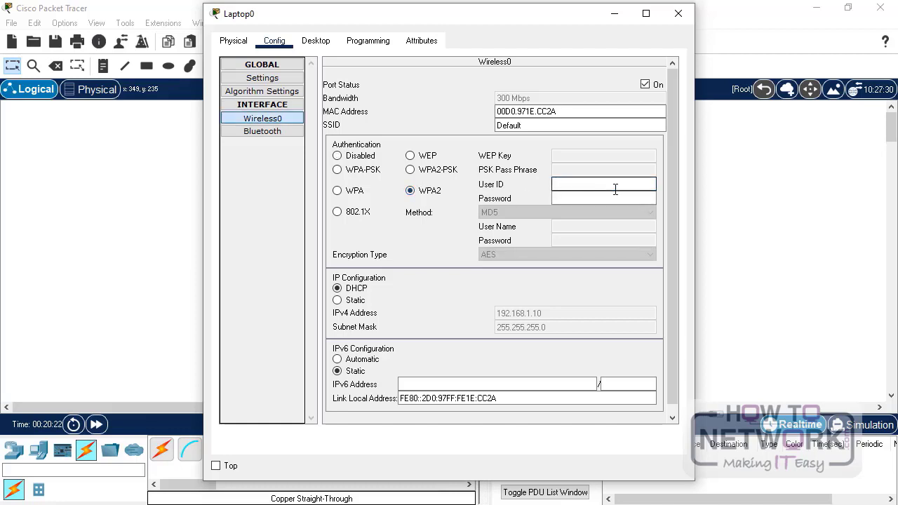
text(admin)
key(Tab)
text(admin)
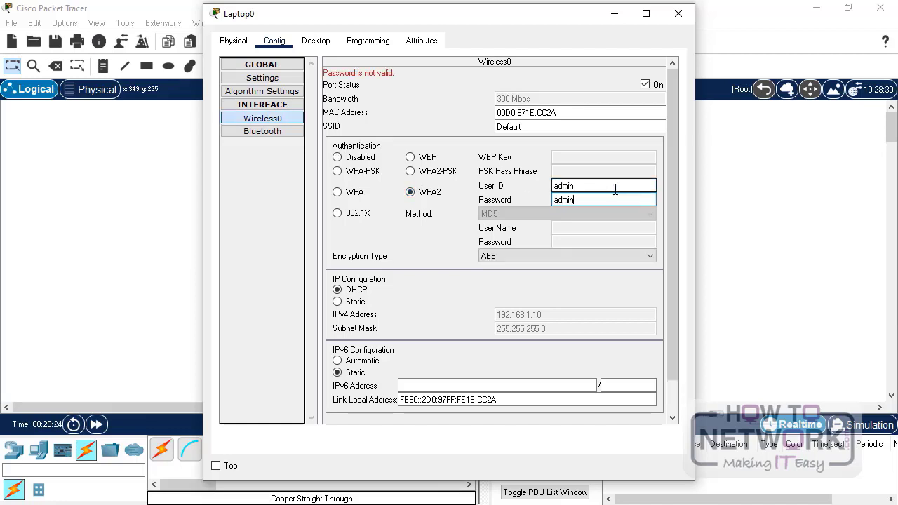
- Set the laptop's encryption to TKIP and SSID to HowToNetwork, then close the window
click(514, 255)
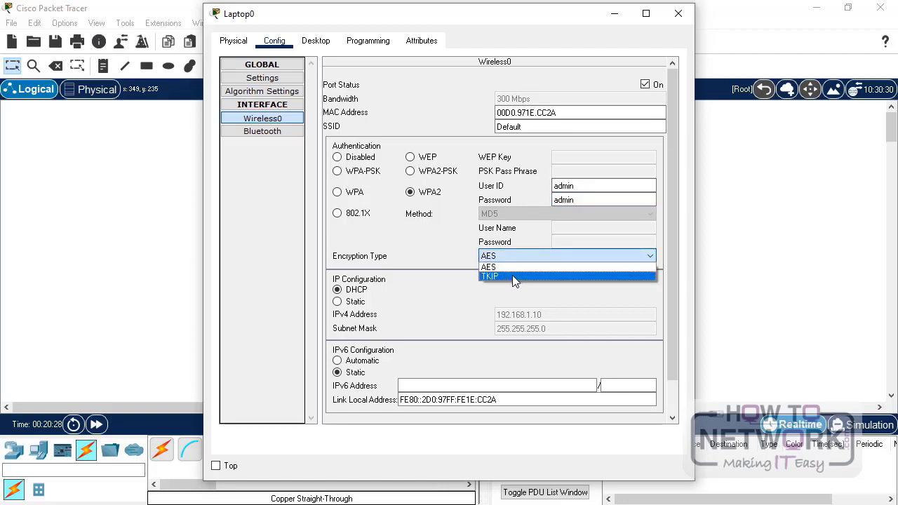
click(512, 275)
double_click(536, 127)
text(HowToNetwork)
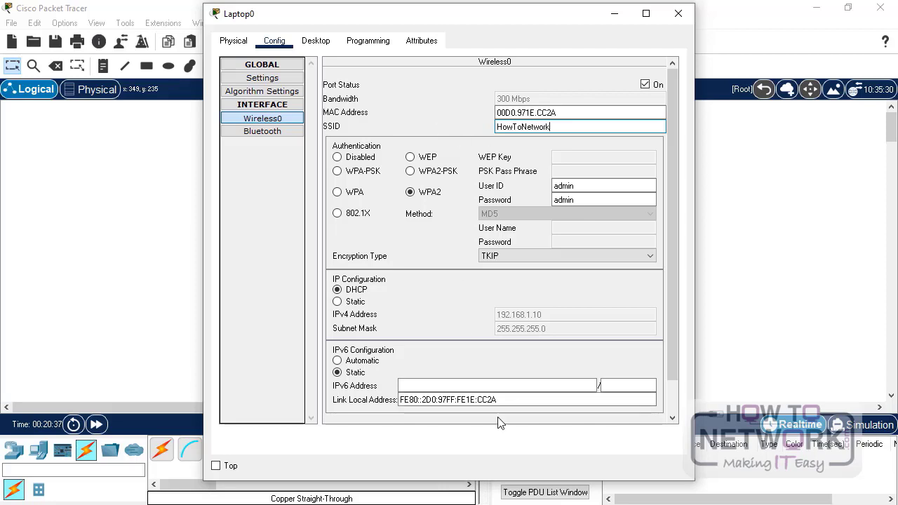
scroll(570, 302, down, 2)
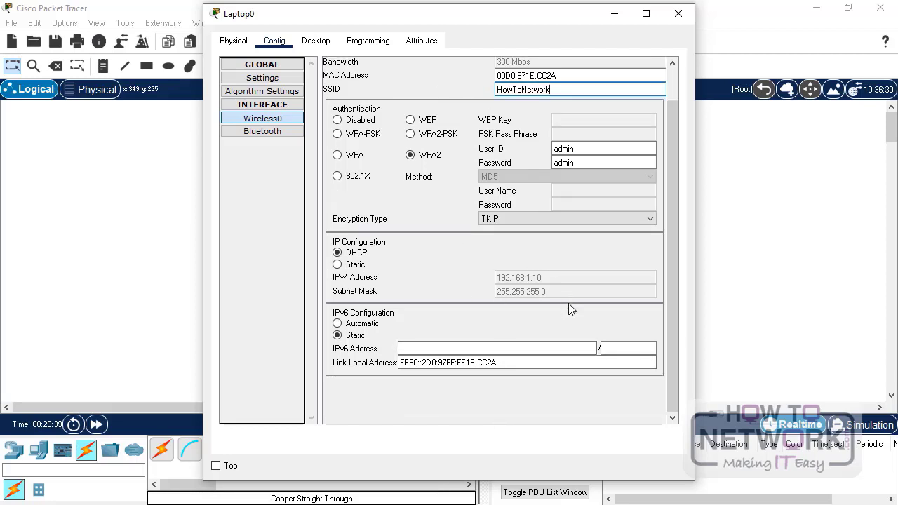
click(678, 13)
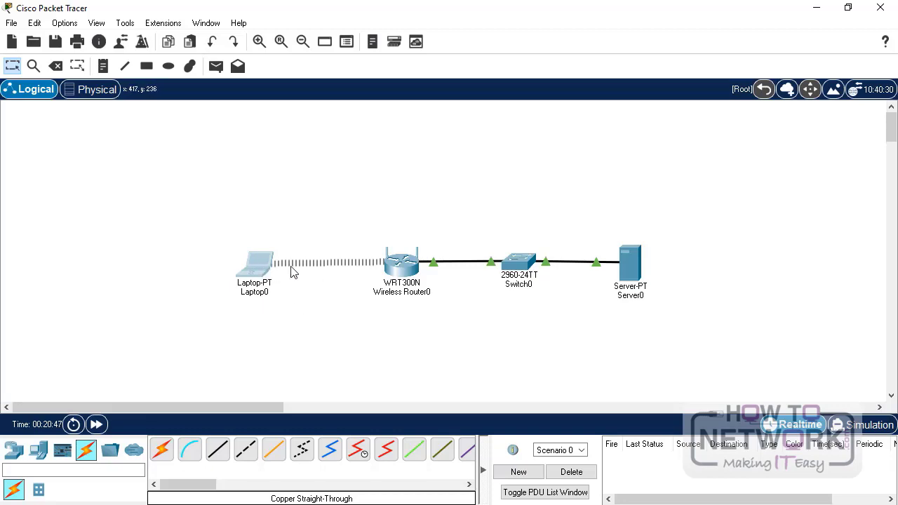
click(265, 265)
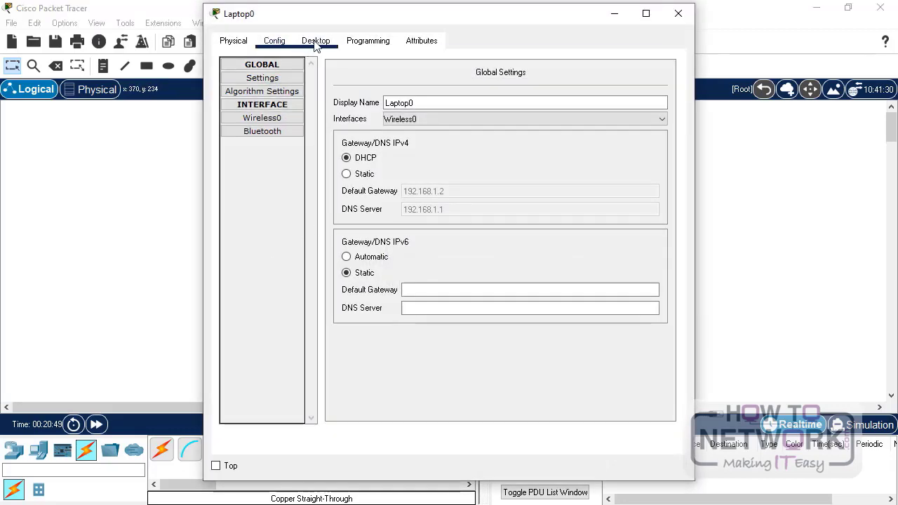
click(315, 41)
click(290, 185)
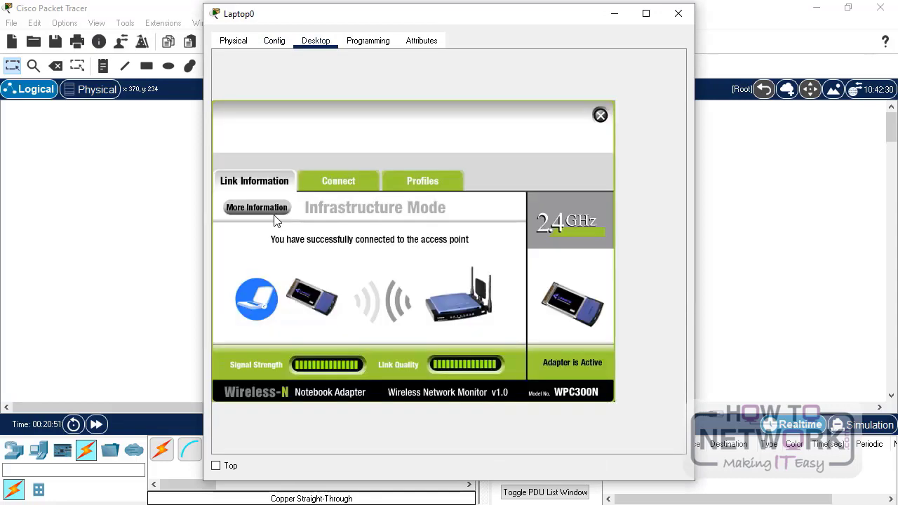
click(349, 184)
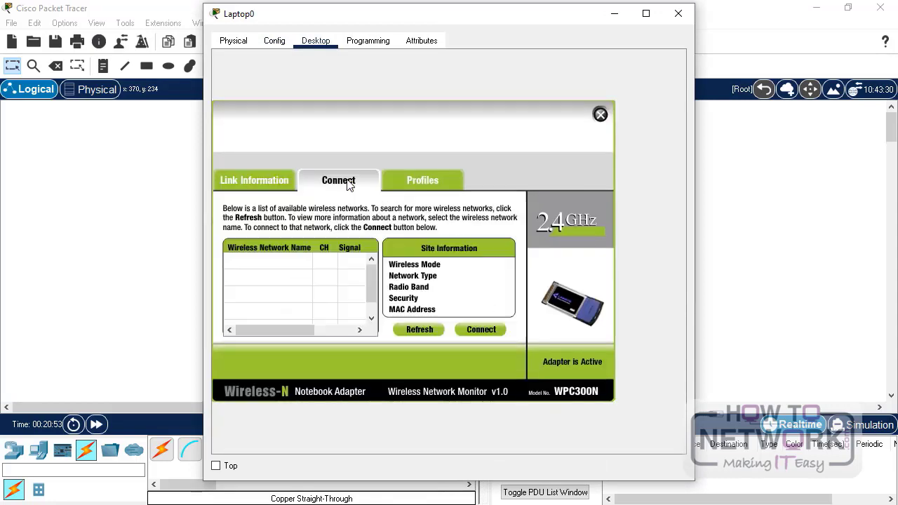
click(423, 333)
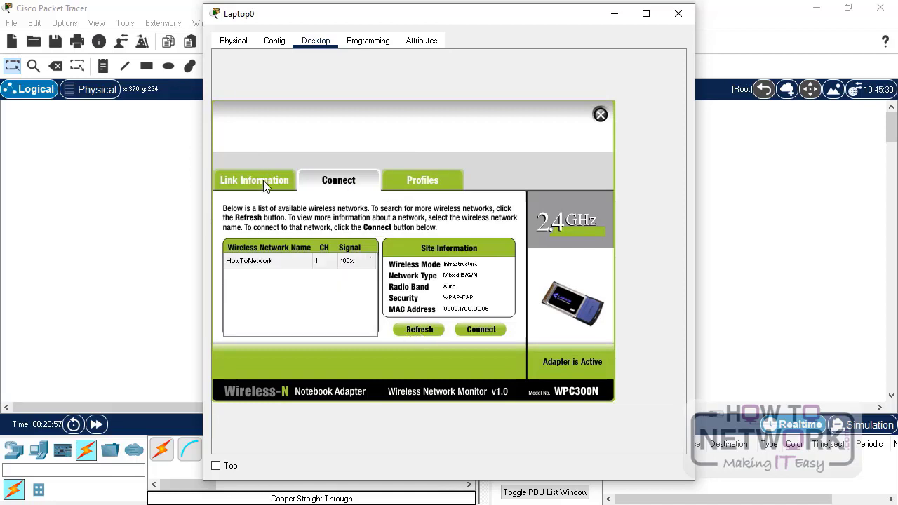
click(263, 180)
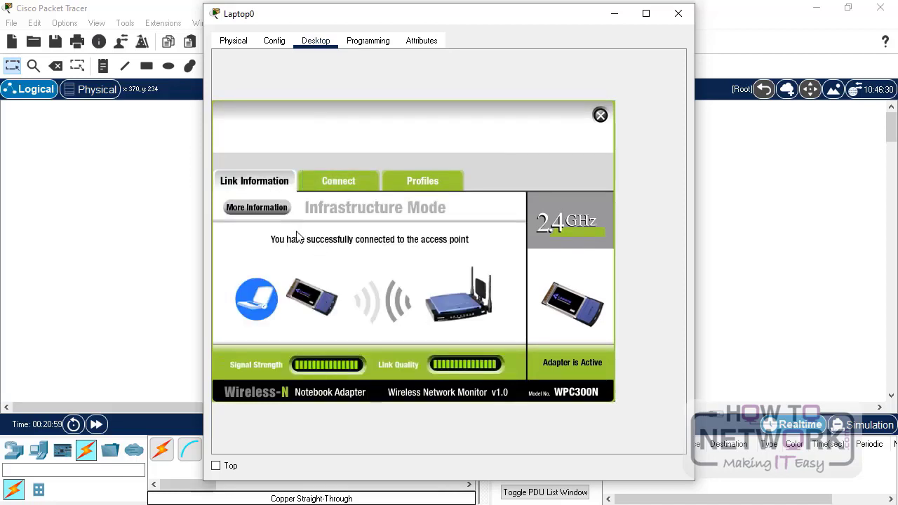
click(257, 208)
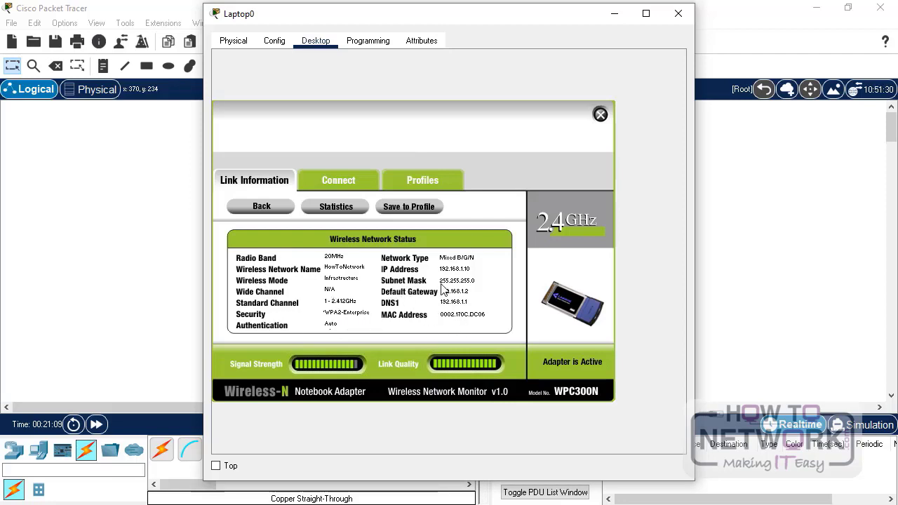
click(674, 18)
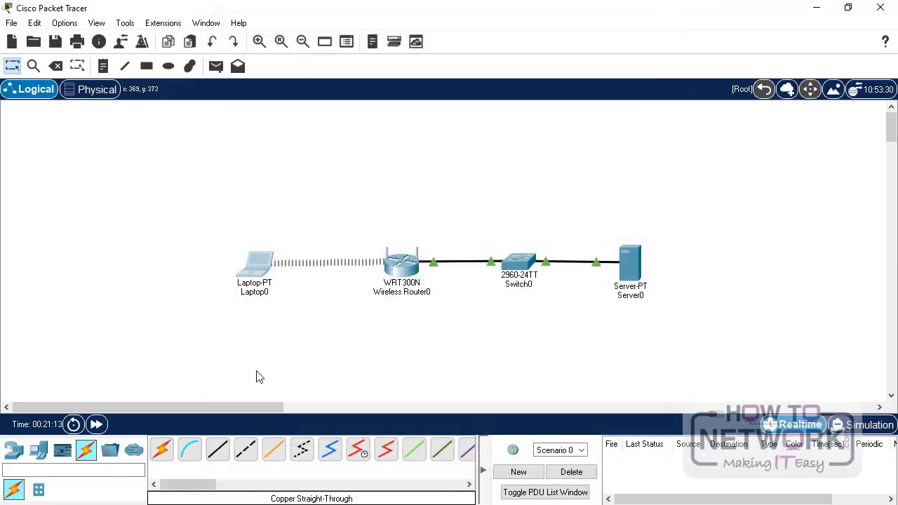
- From Laptop0's command prompt, ping server, stop it with Ctrl+C, ping ap, and close the window
click(261, 270)
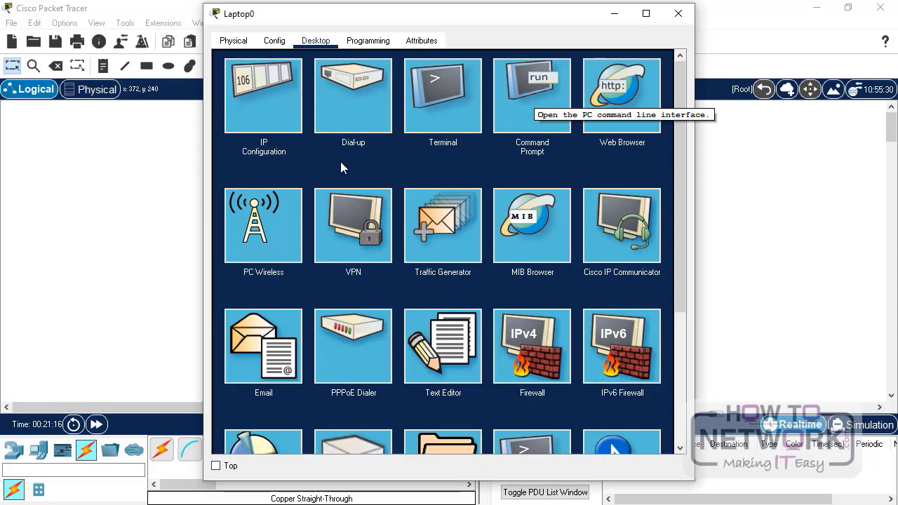
click(532, 100)
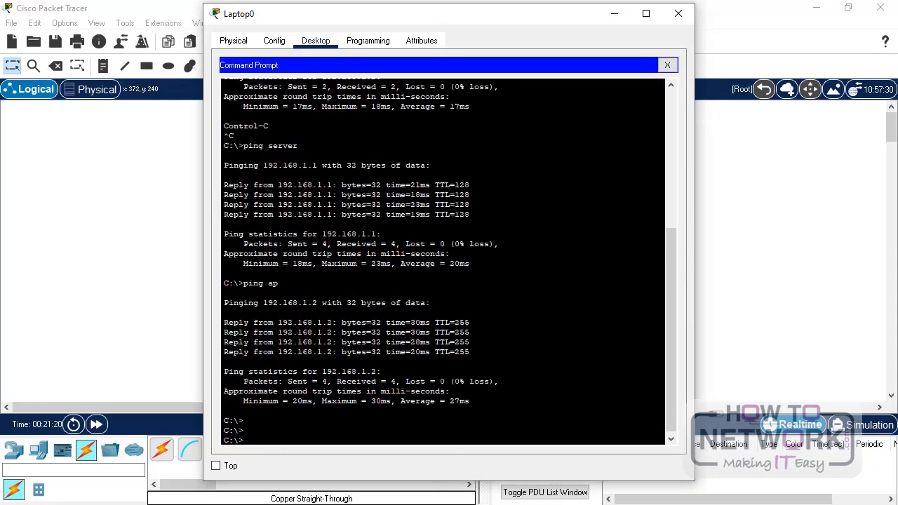
text(ping server)
key(Return)
key(ctrl+c)
text(ping ap)
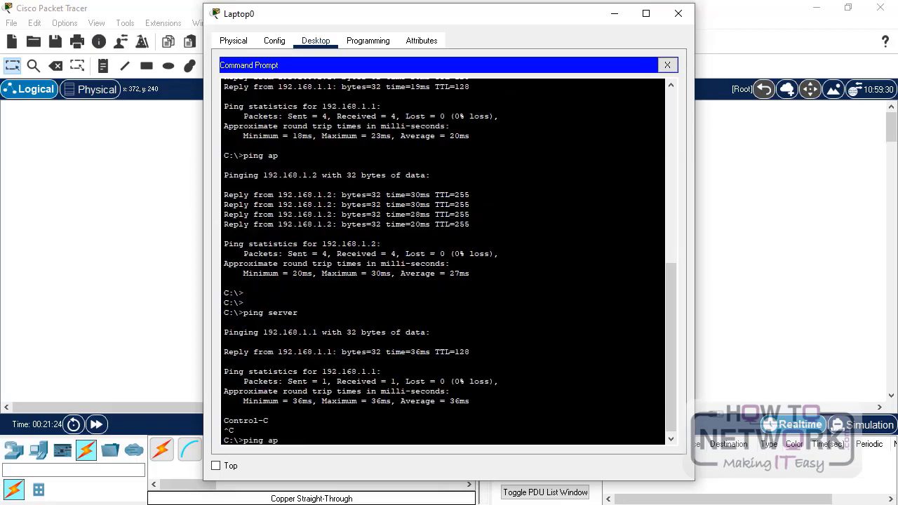
key(Return)
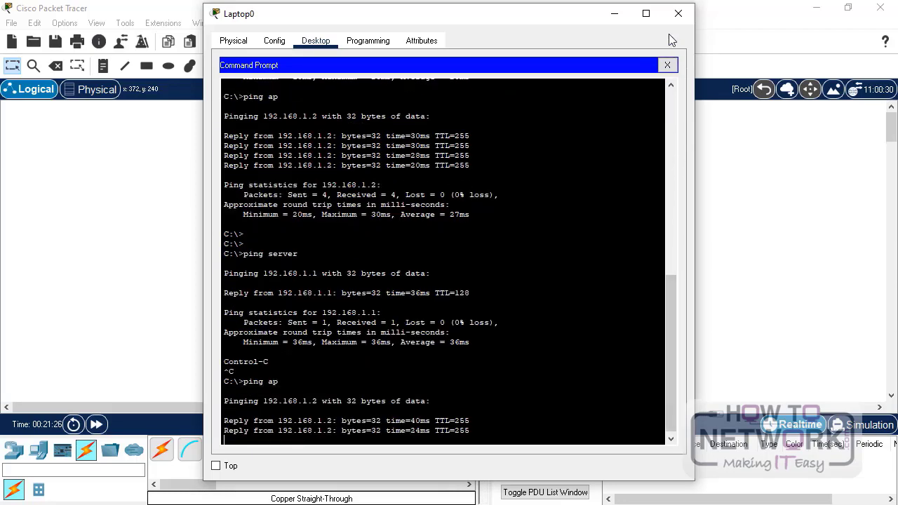
click(677, 15)
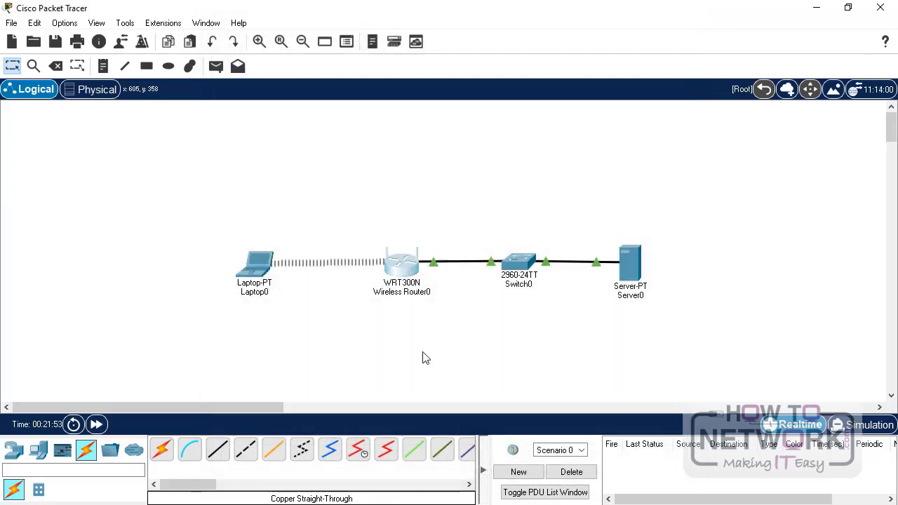
click(406, 272)
click(322, 128)
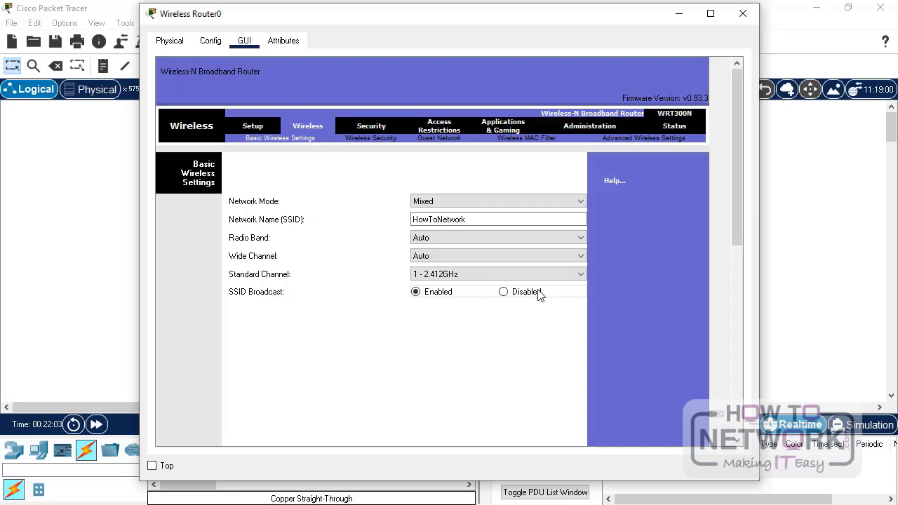
drag(732, 205, 723, 428)
click(435, 421)
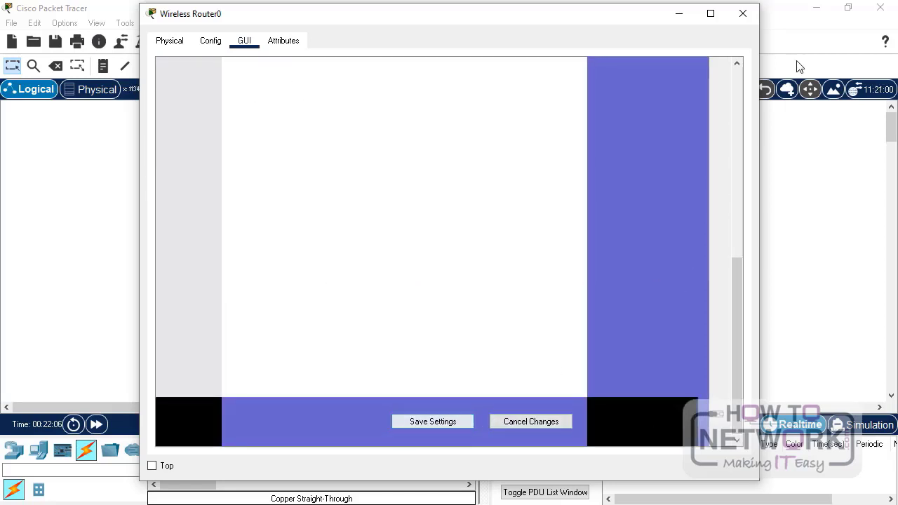
click(743, 13)
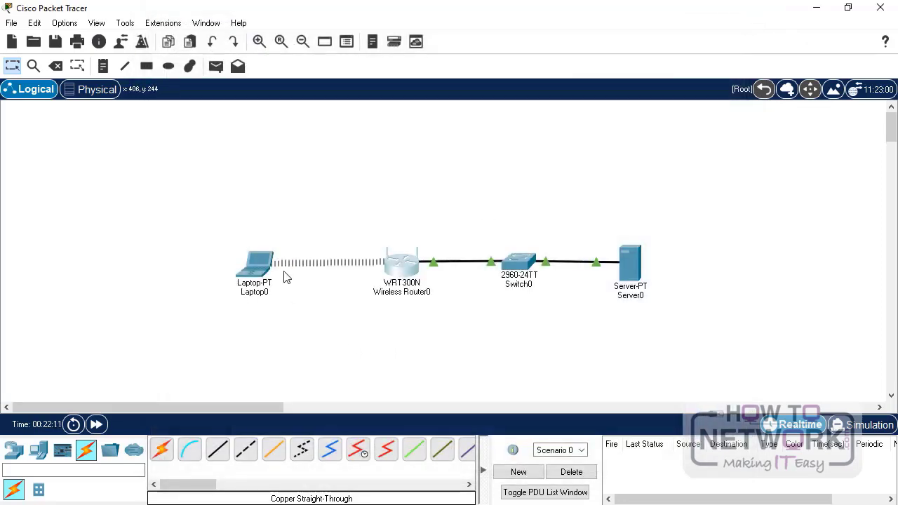
- Rescan Laptop0's PC Wireless Connect list, which now finds no networks with HowToNetwork hidden
click(255, 266)
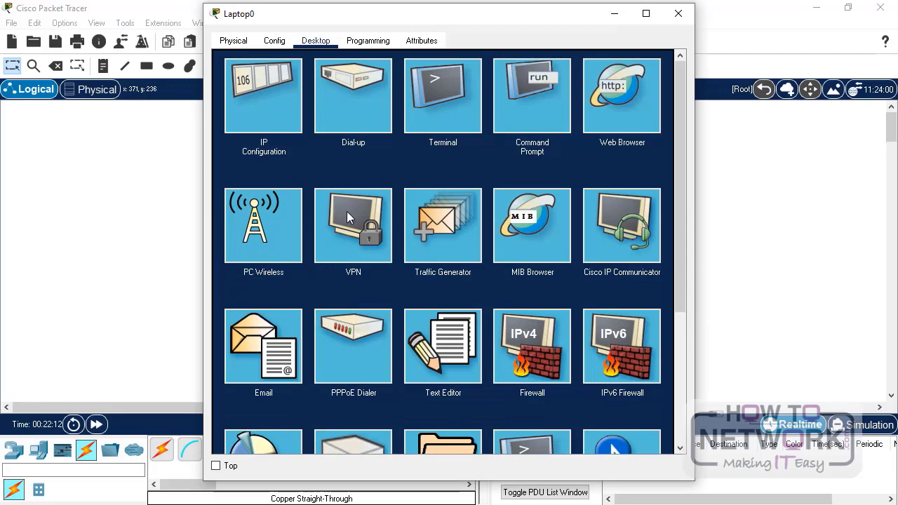
click(268, 233)
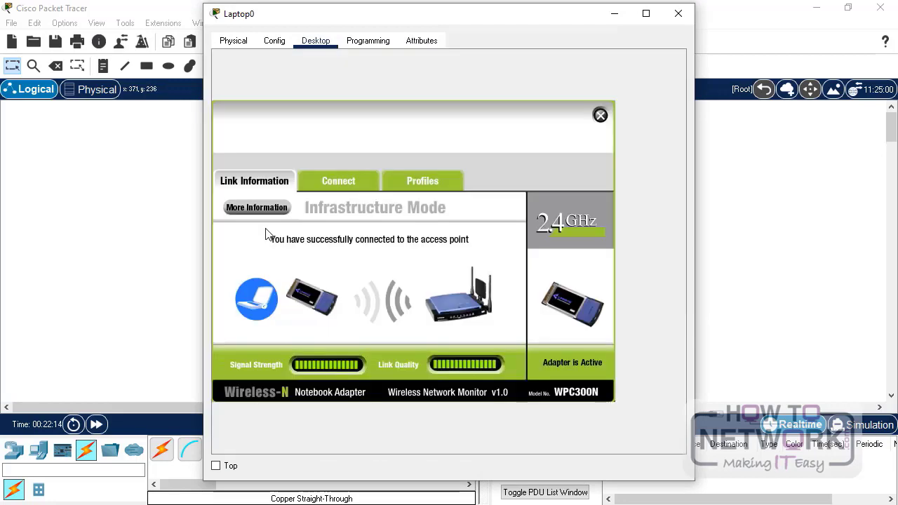
click(349, 184)
click(420, 332)
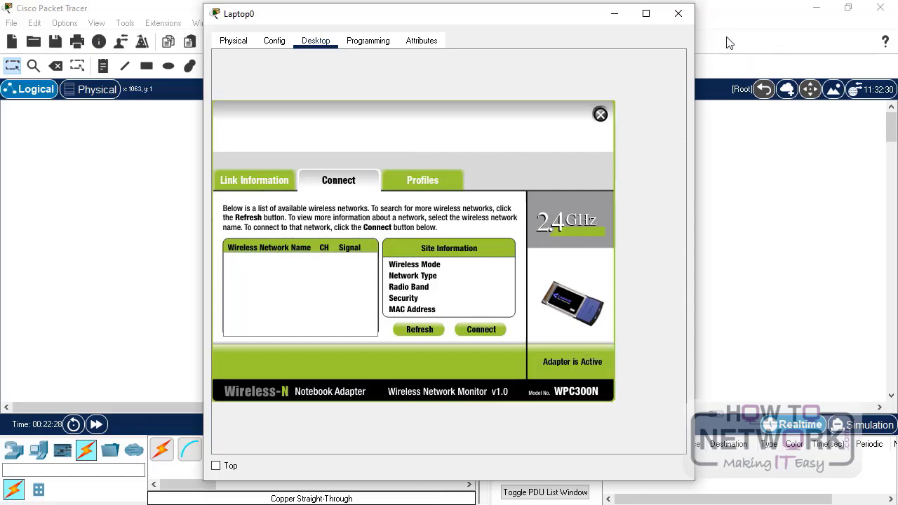
- Check Laptop0's Wireless0 SSID HowToNetwork, close the window, and show the Network Devices models
click(274, 40)
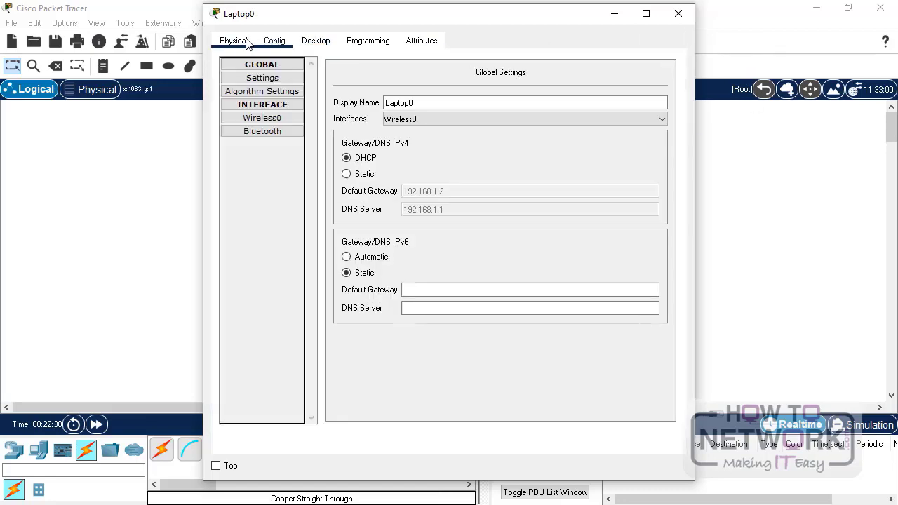
click(246, 43)
click(274, 42)
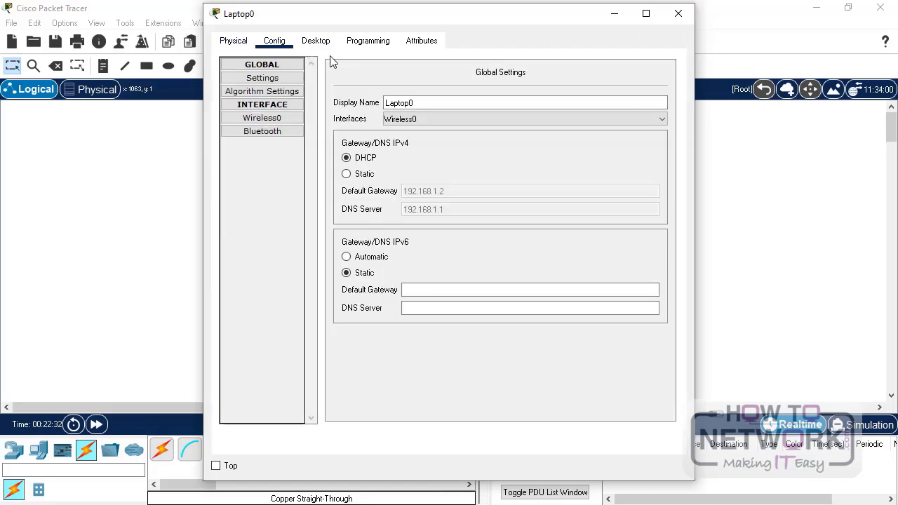
click(261, 121)
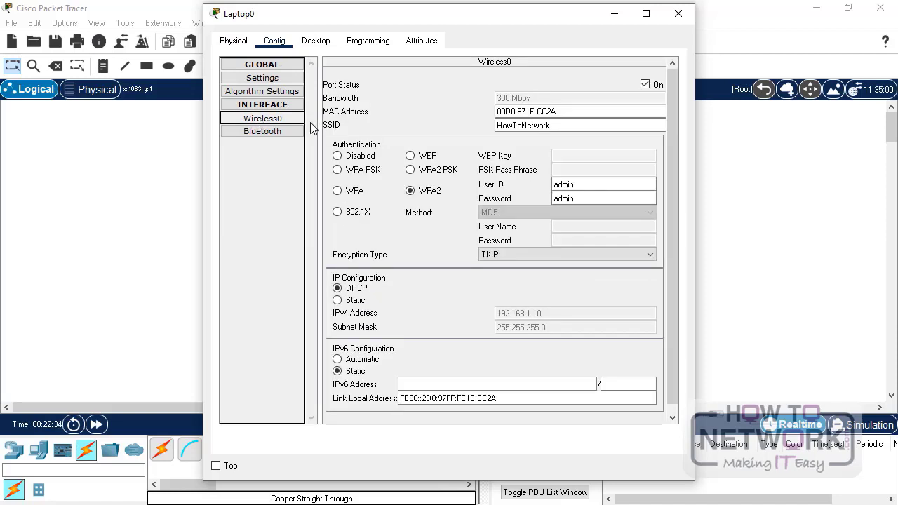
double_click(545, 125)
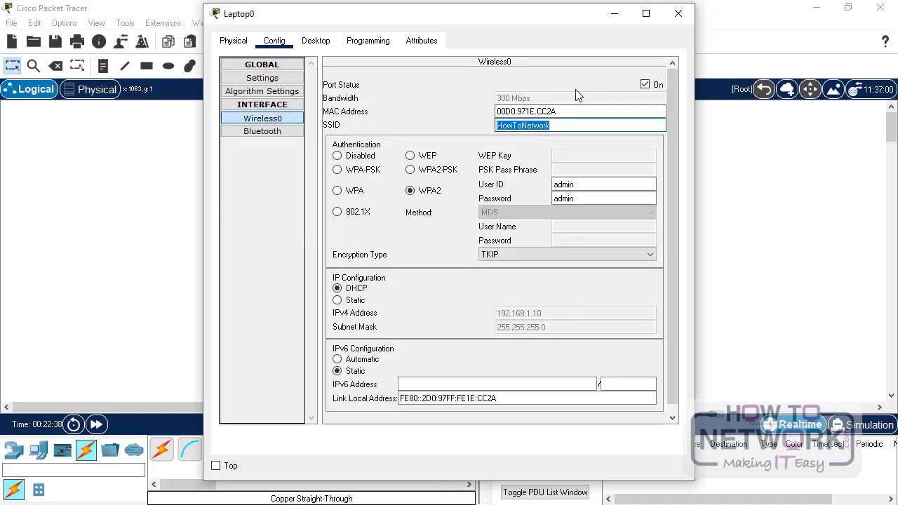
click(678, 14)
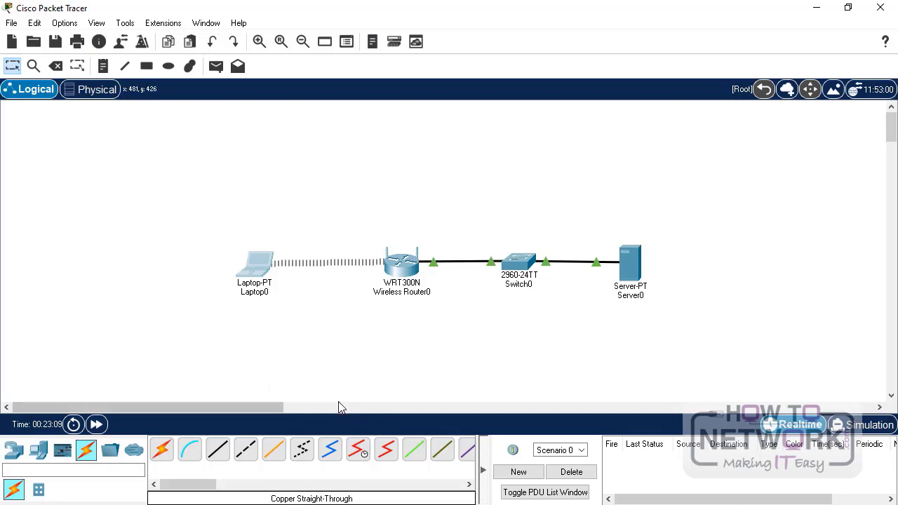
click(12, 455)
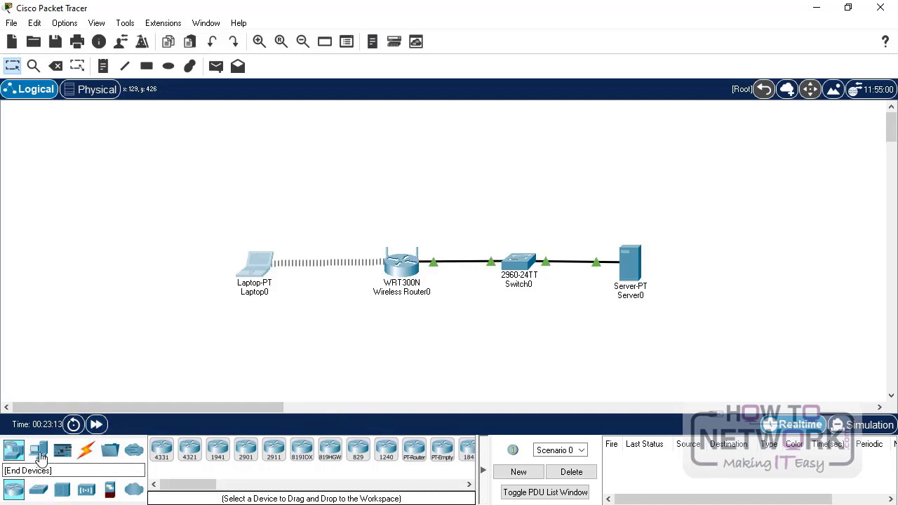
- Place a laptop below Laptop0, replace its module with a WPC300N, and power it on
click(38, 451)
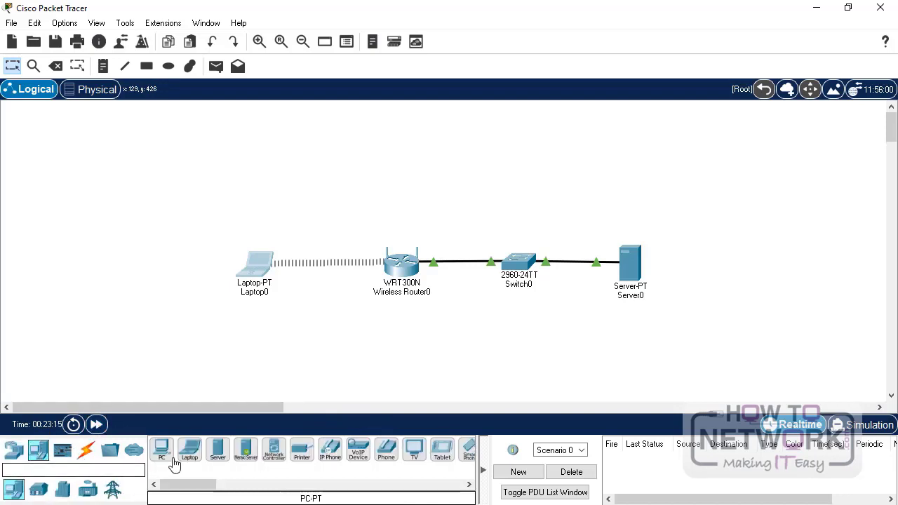
drag(188, 452, 280, 341)
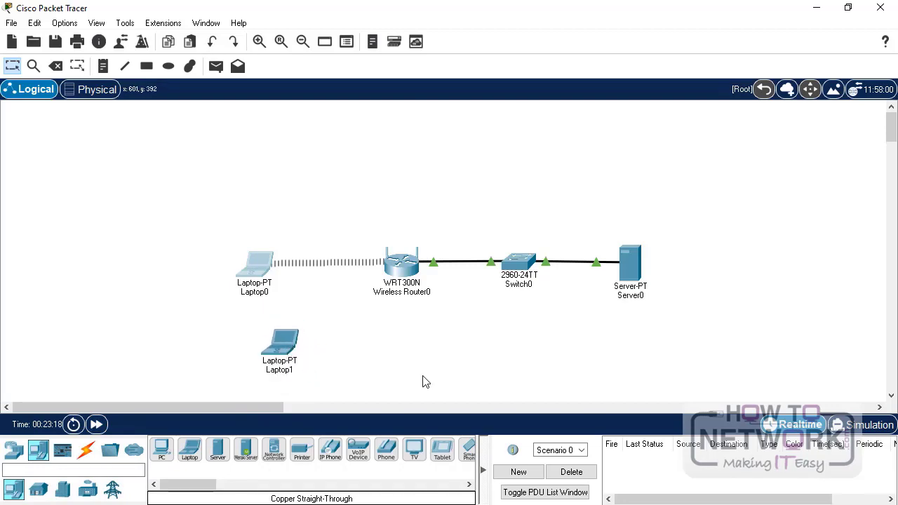
click(285, 344)
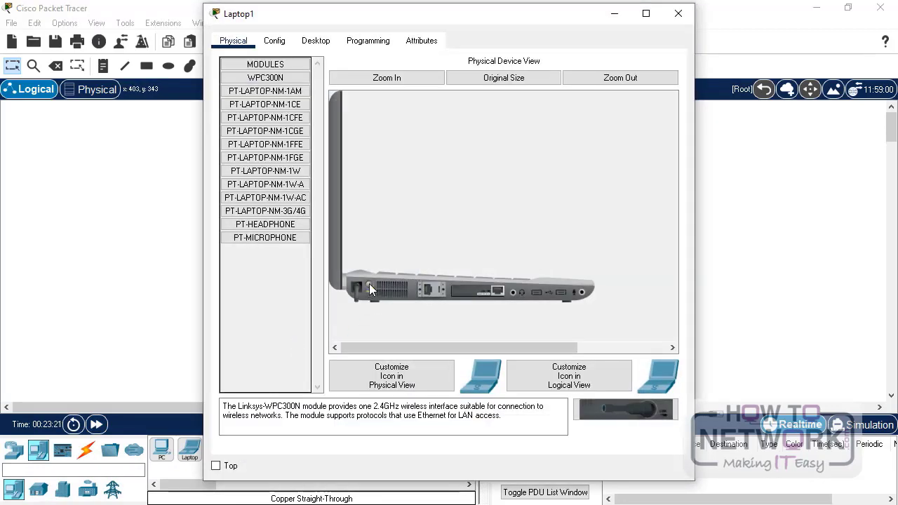
drag(500, 294, 267, 266)
drag(602, 407, 483, 294)
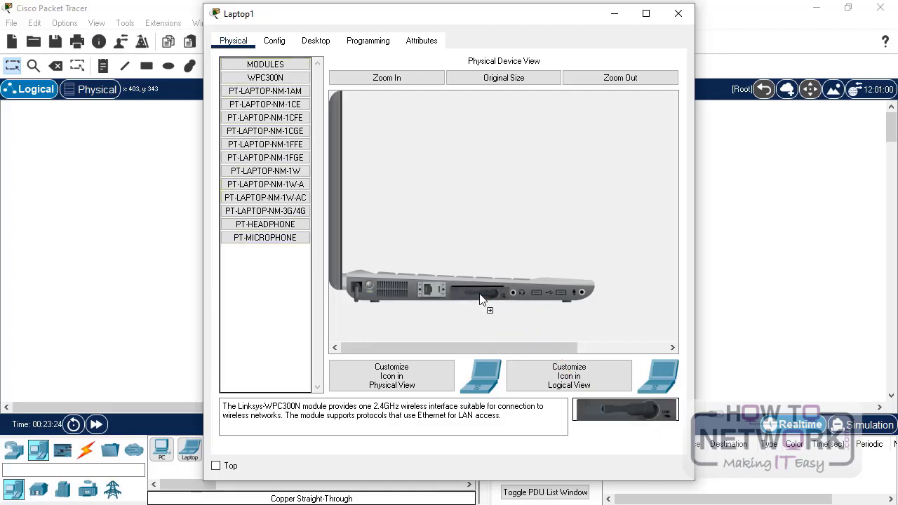
click(368, 283)
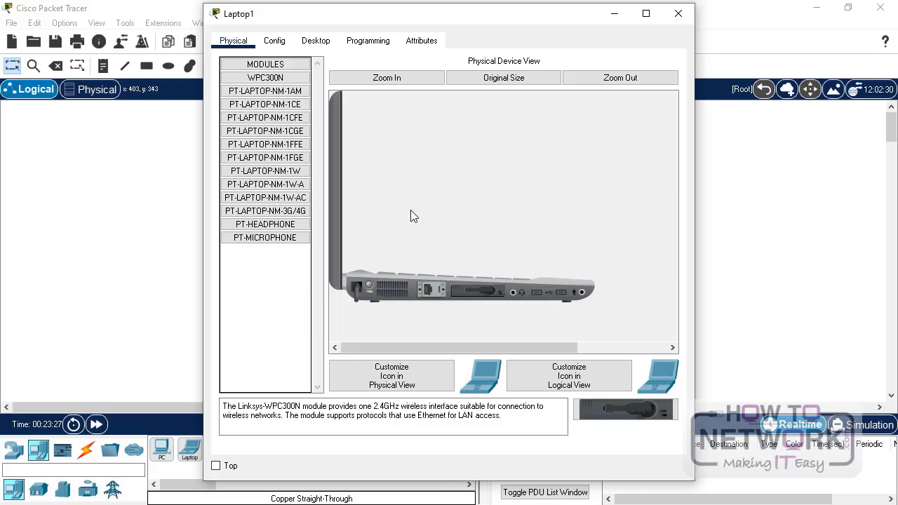
click(679, 13)
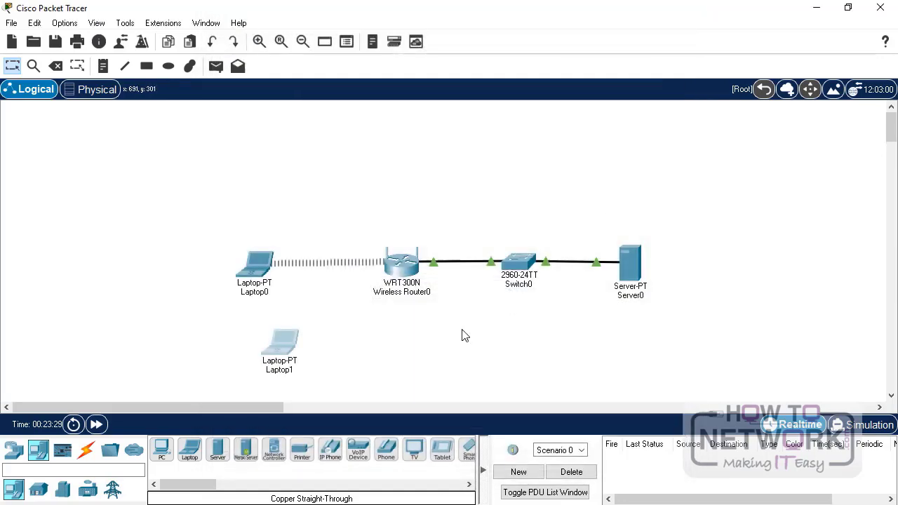
- Nudge Laptop1 slightly up on the canvas and reopen its device window
drag(276, 351, 292, 335)
click(292, 336)
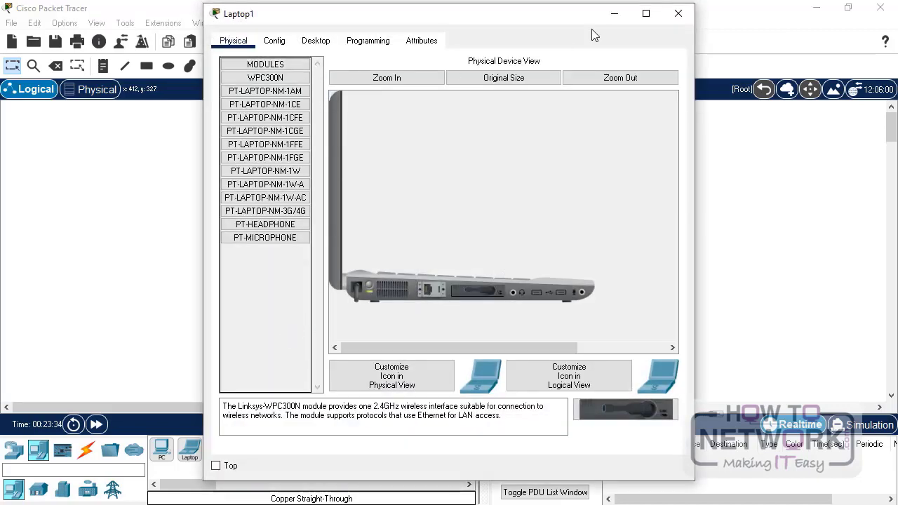
click(679, 13)
click(276, 332)
- Change Laptop1's Wireless0 SSID from Default to HowToNetwork
click(283, 48)
click(277, 118)
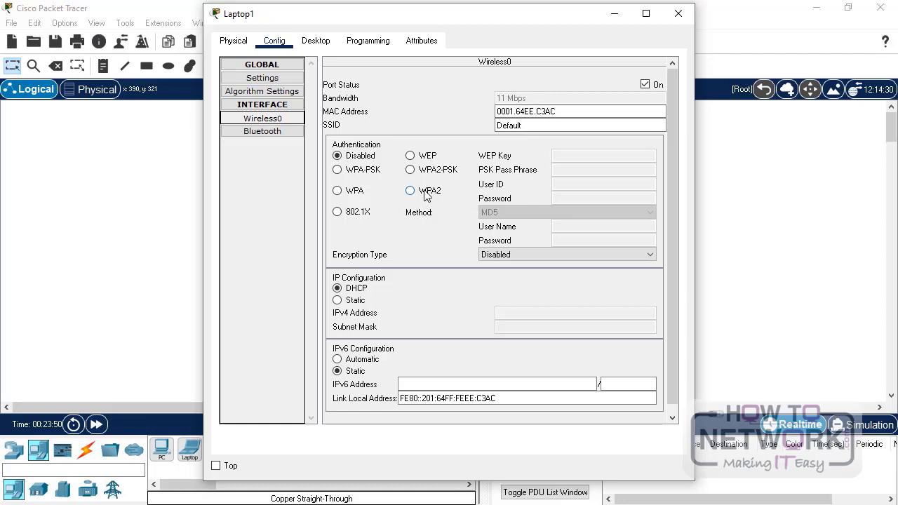
double_click(562, 128)
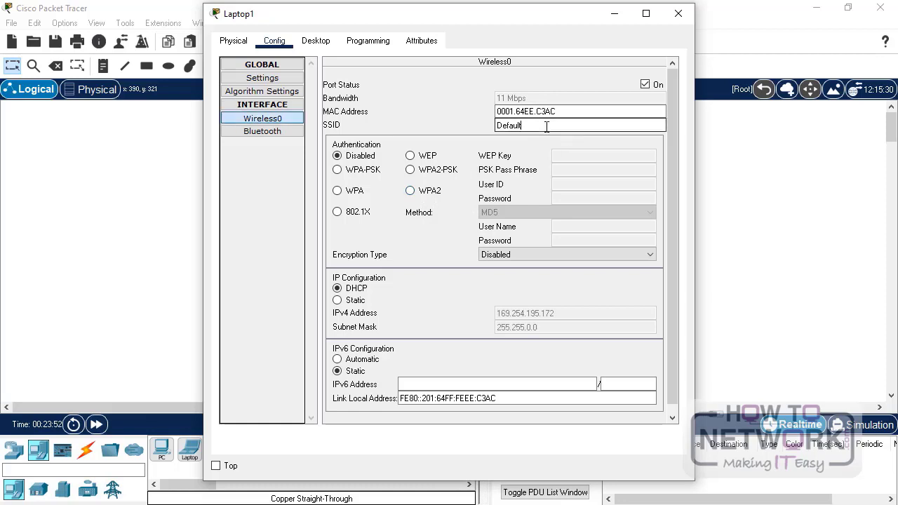
text(How)
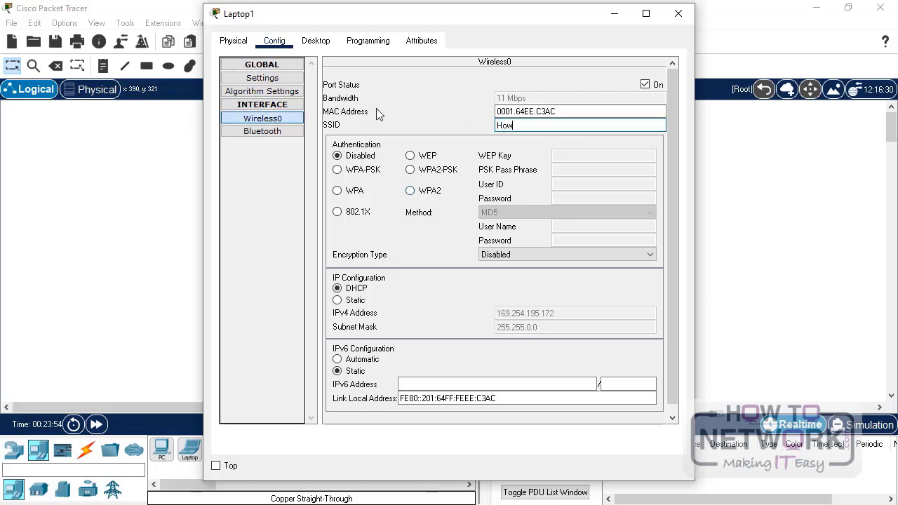
text(ToNetwork)
- Set Laptop1's Wireless0 to WPA2 with the user ID and password, using TKIP encryption
click(411, 190)
click(573, 186)
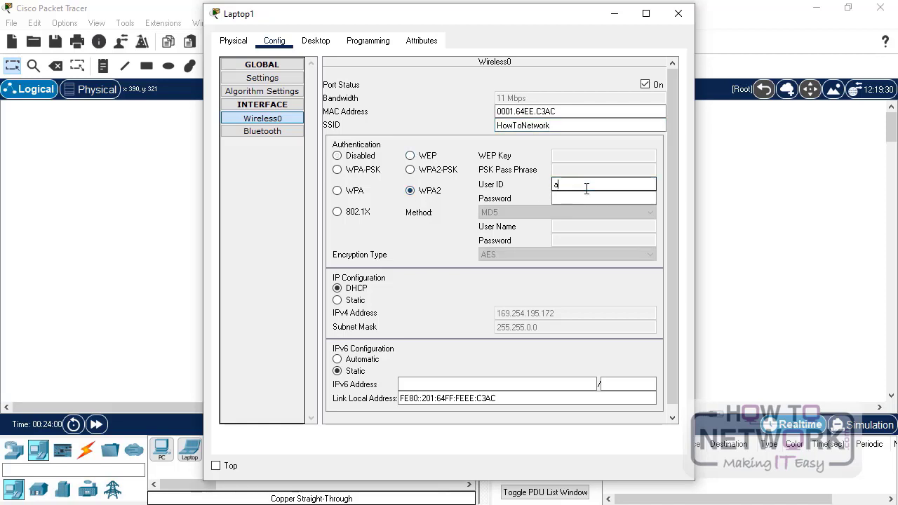
text(admin)
key(Tab)
text(admin)
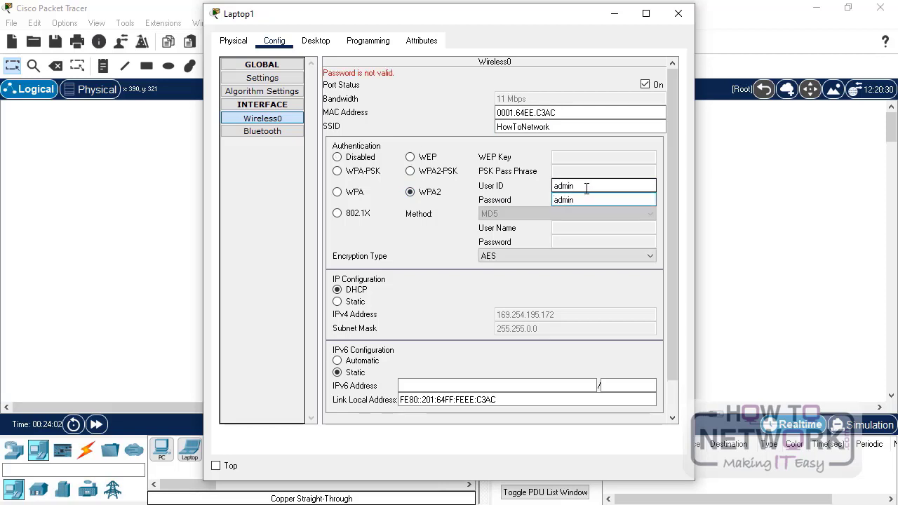
click(531, 256)
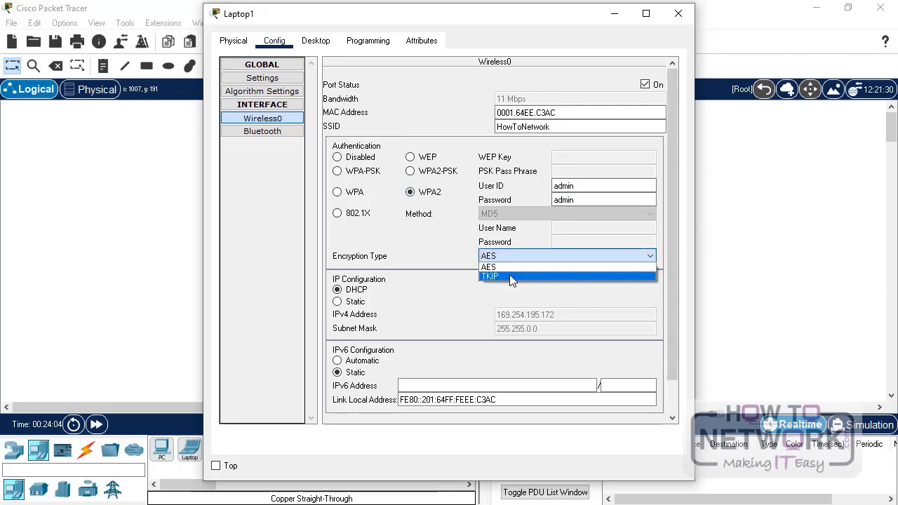
click(510, 276)
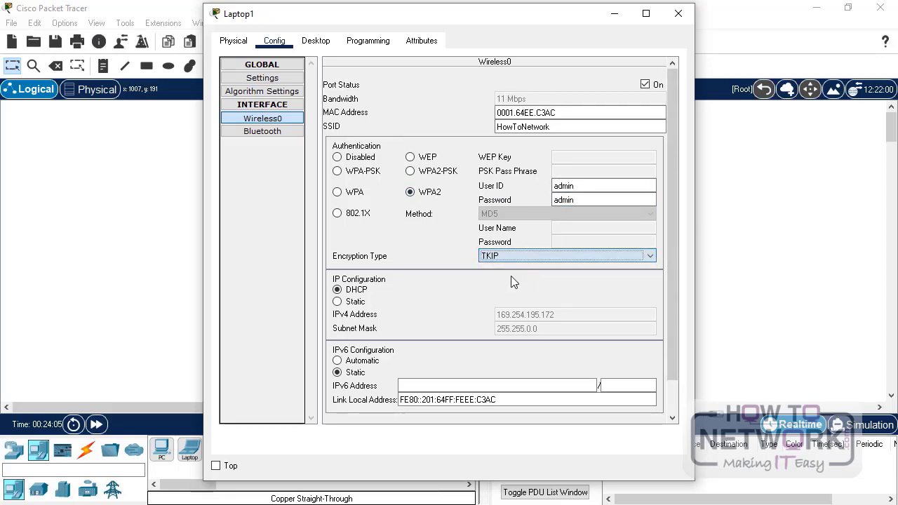
click(679, 14)
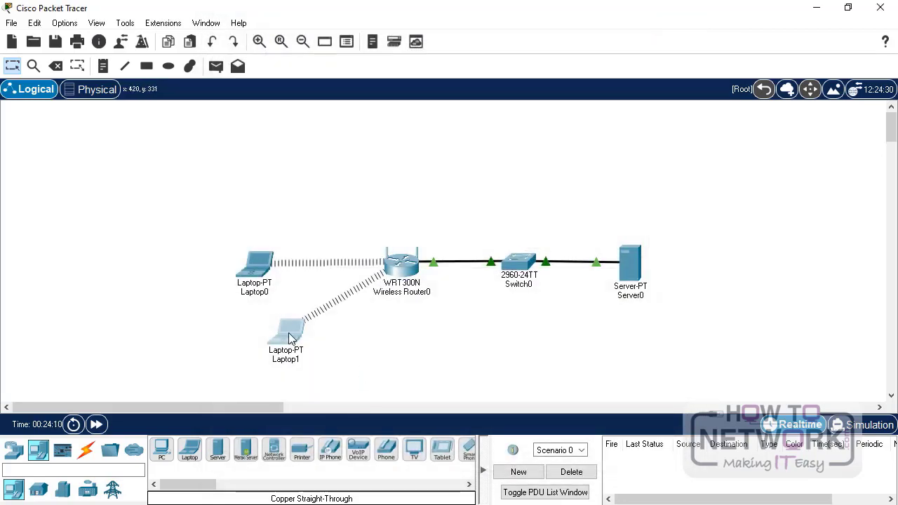
- Copy Laptop1's Wireless0 MAC address 0001.64EE.C3AC, then bring up Wireless Router0's configuration
drag(294, 338, 283, 339)
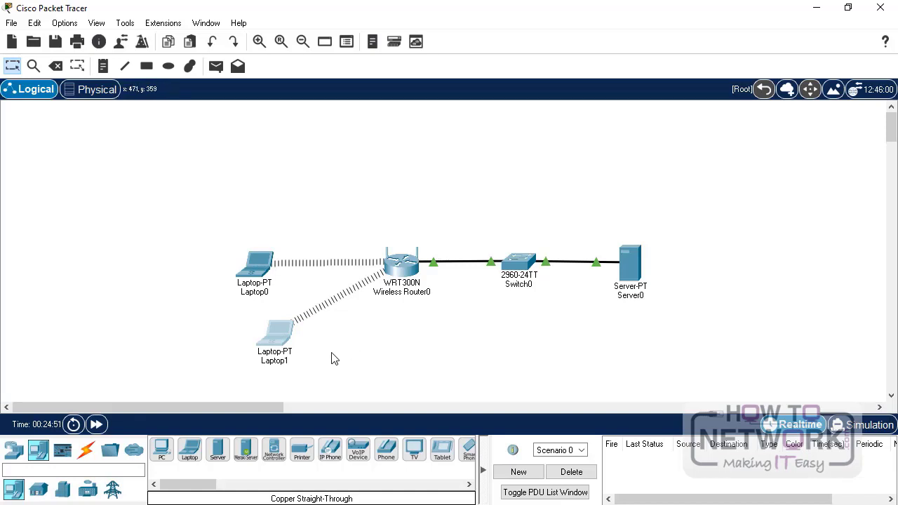
click(280, 331)
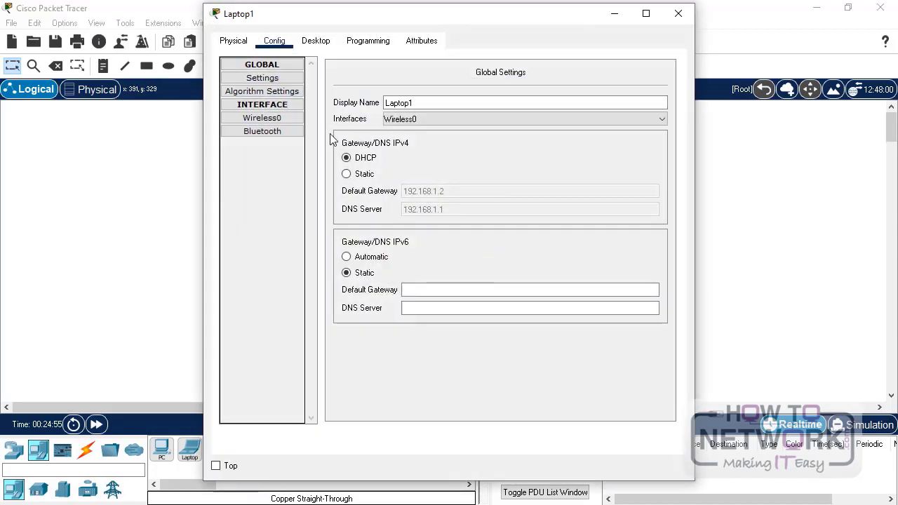
click(279, 119)
drag(565, 111, 477, 112)
right_click(523, 110)
click(556, 171)
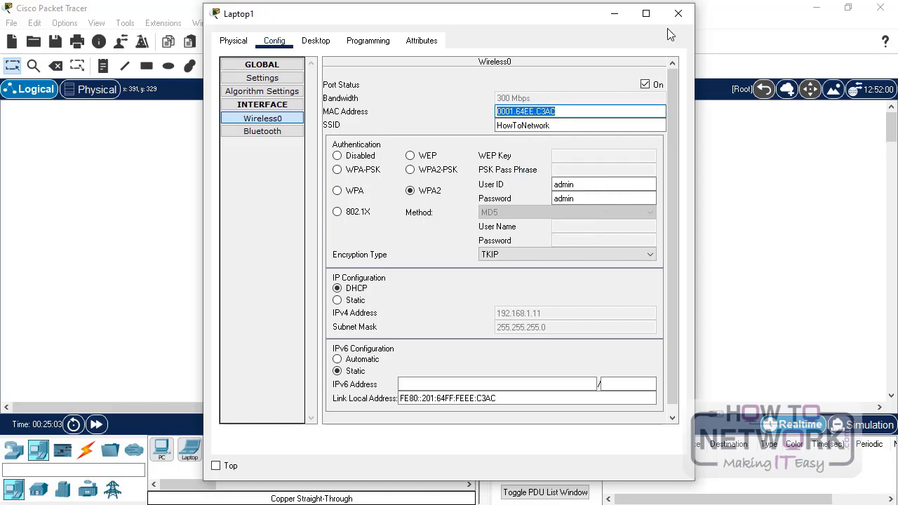
click(678, 13)
click(397, 275)
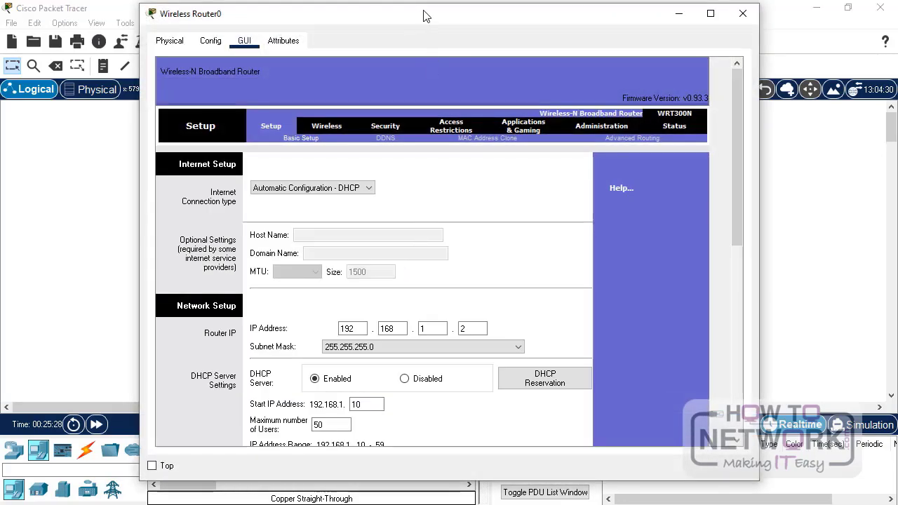
- Enable the wireless MAC filter in Wireless Router0's Wireless settings
drag(425, 16, 438, 14)
click(341, 127)
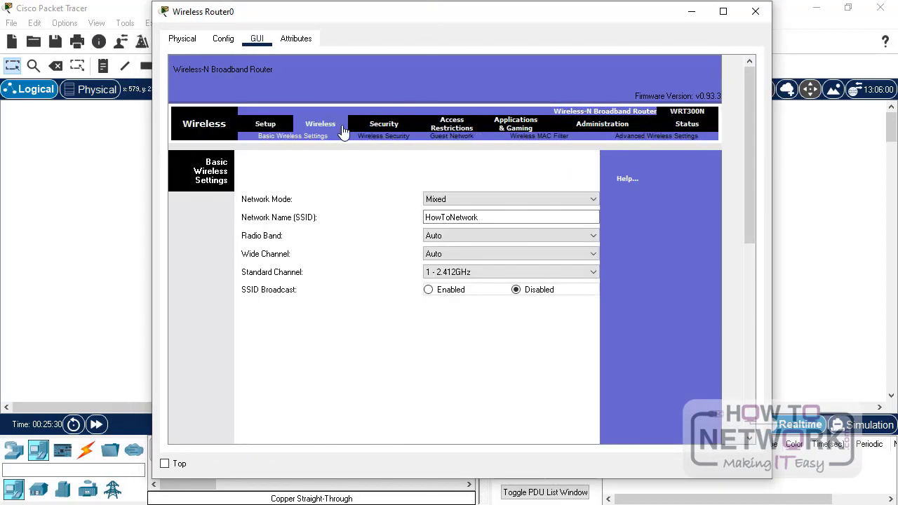
click(549, 139)
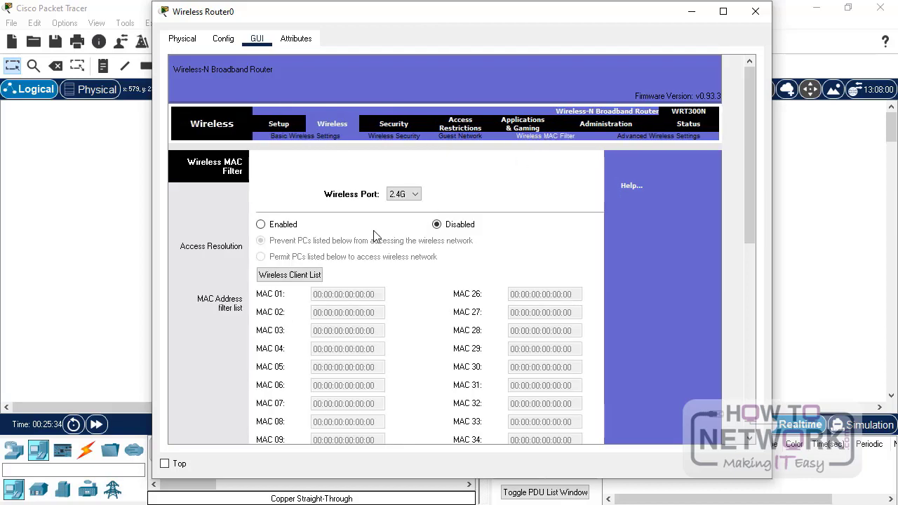
click(260, 225)
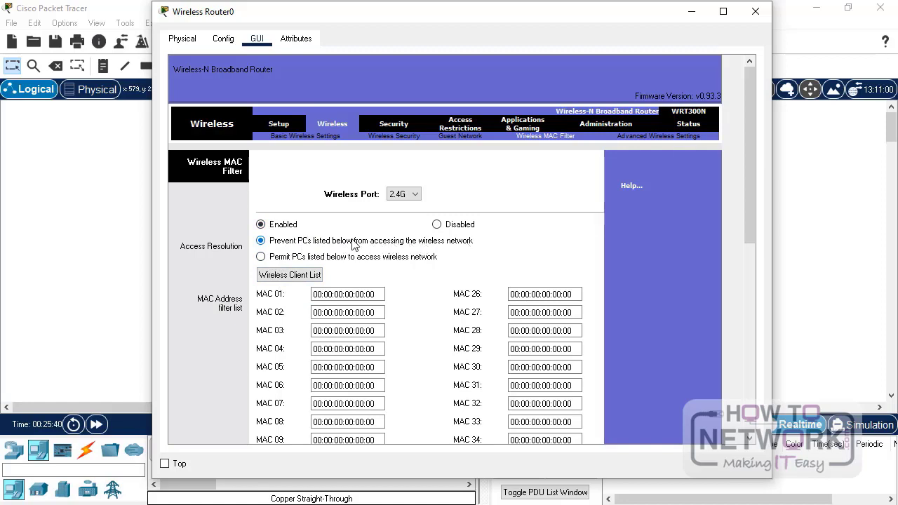
drag(383, 294, 227, 299)
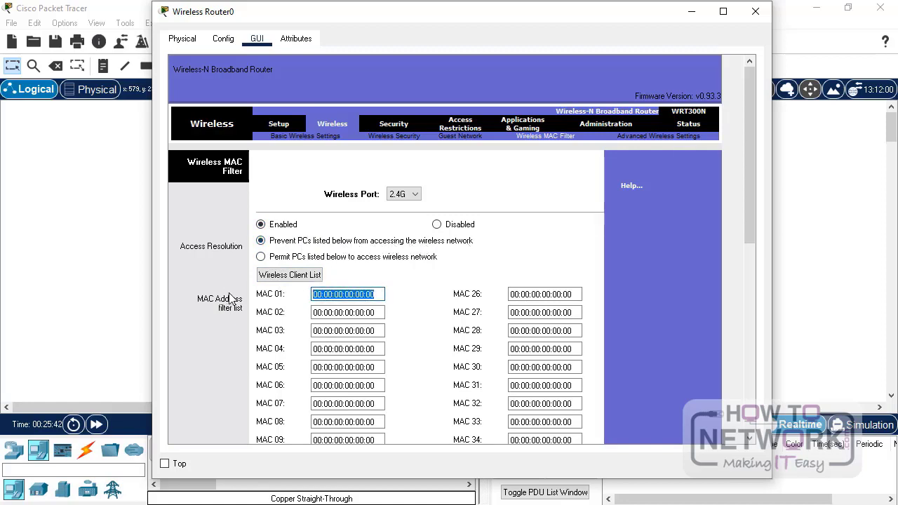
key(ctrl+v)
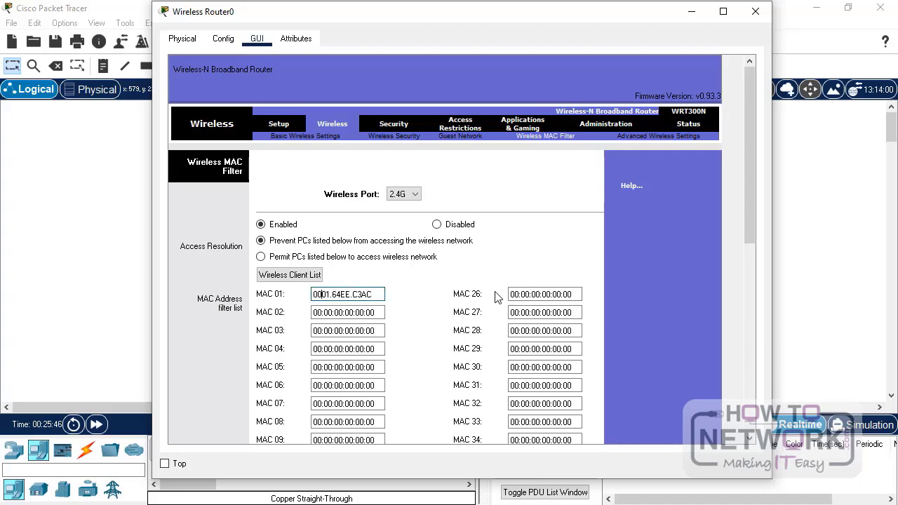
text(:)
key(BackSpace)
text(:)
key(Right)
key(Right)
text(:)
scroll(495, 297, down, 6)
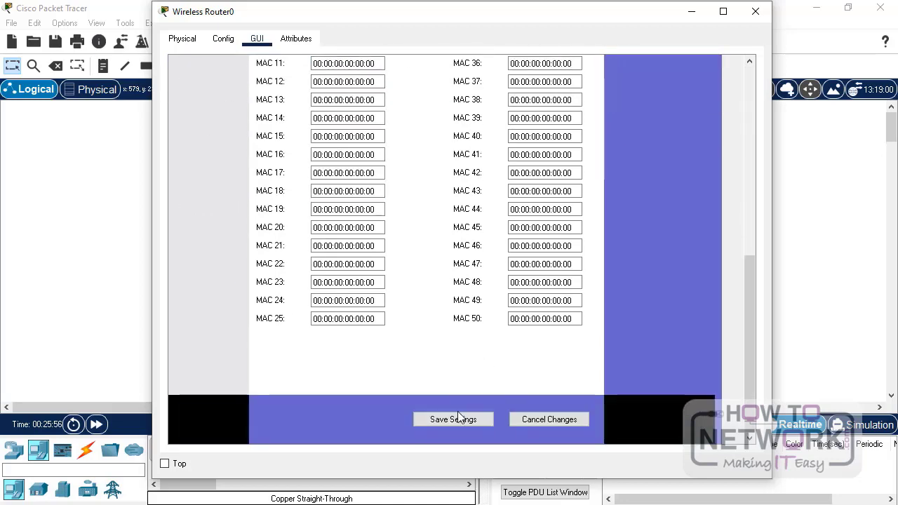
click(458, 421)
click(755, 12)
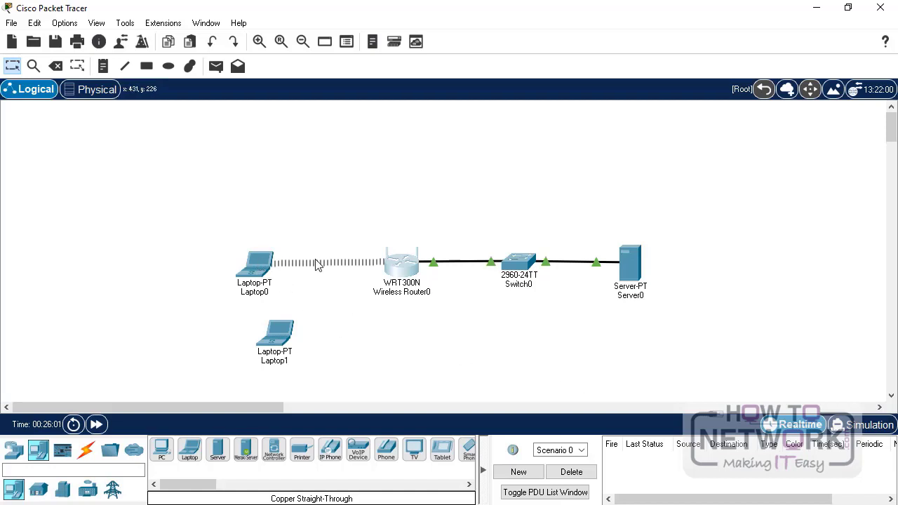
click(267, 274)
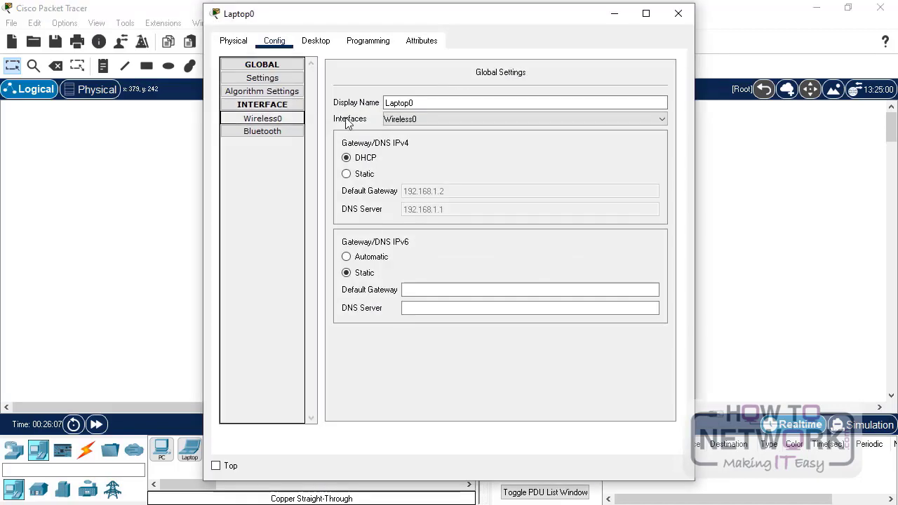
click(262, 118)
click(556, 111)
drag(556, 110, 496, 110)
click(678, 14)
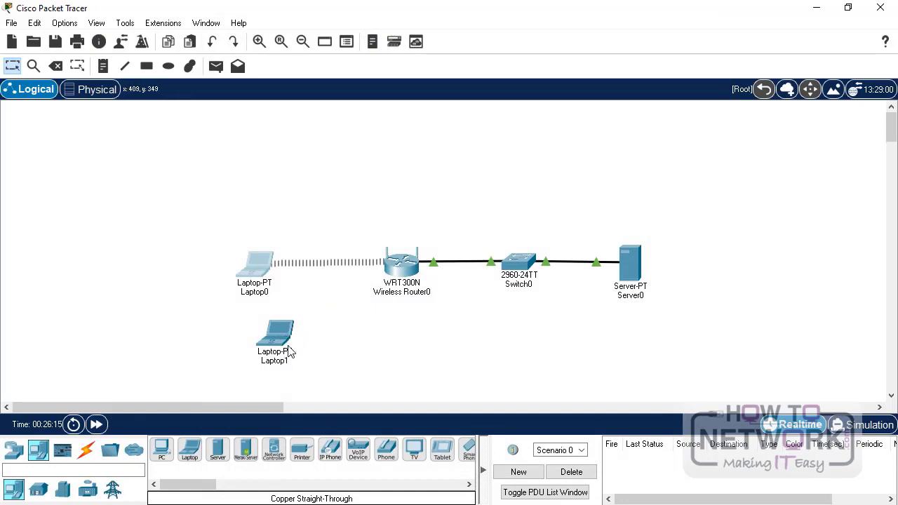
mouse_move(404, 275)
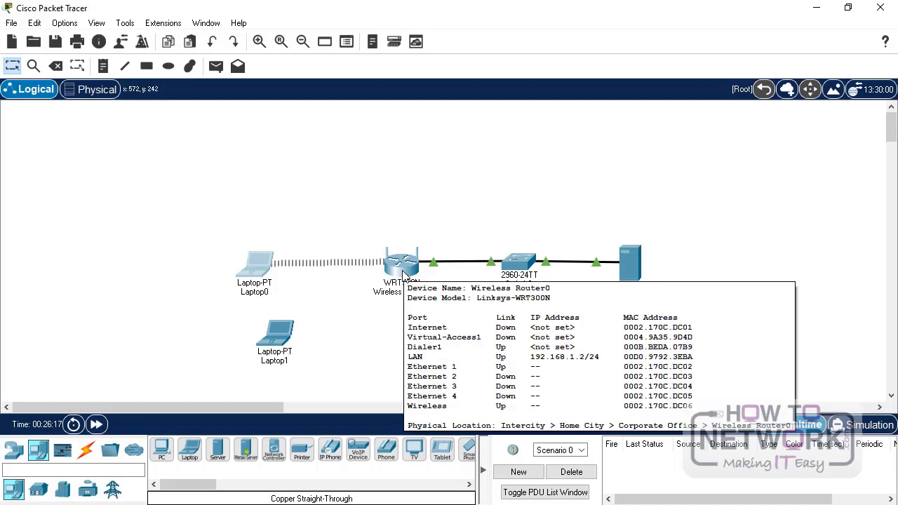
click(284, 340)
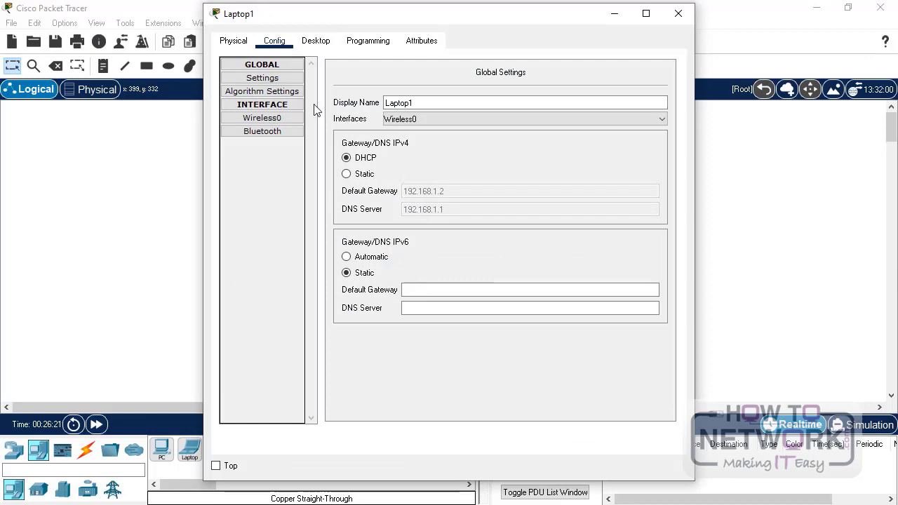
click(284, 119)
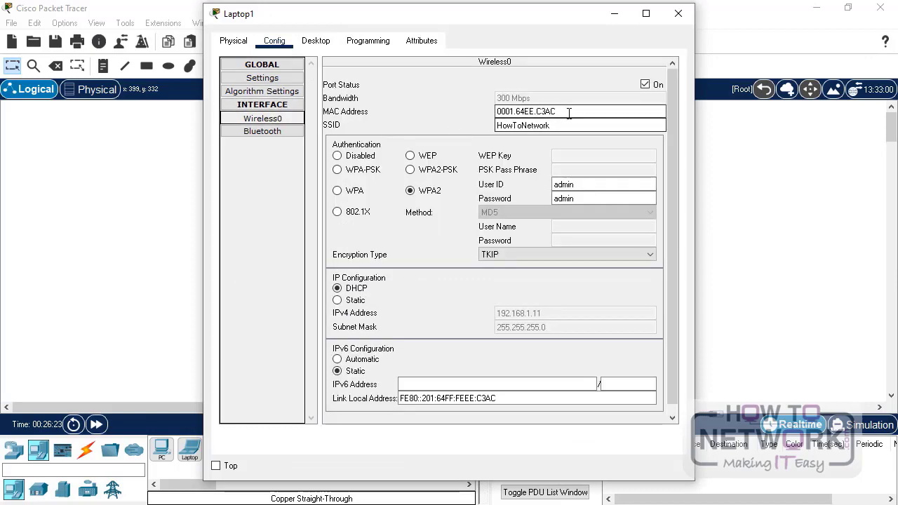
drag(570, 113, 446, 114)
click(678, 14)
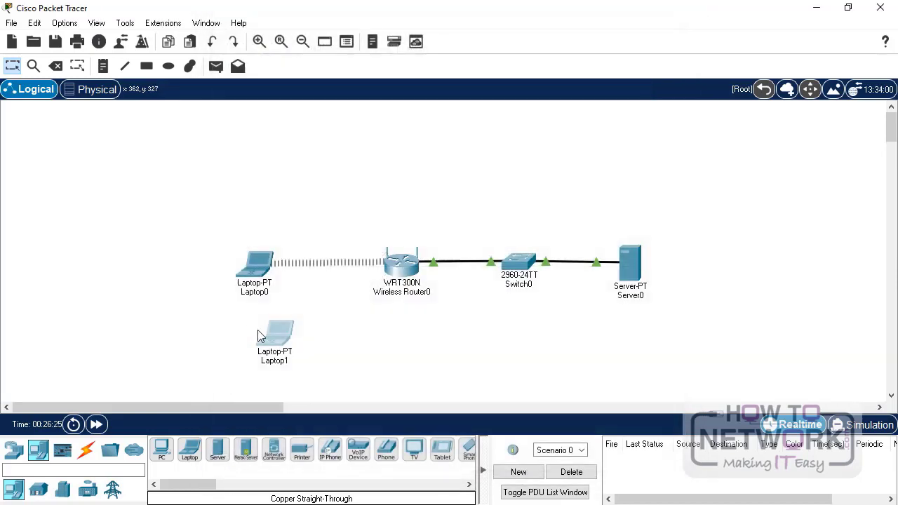
- Run ping 192.168.1.2 from Laptop1's Command Prompt, then close the laptop's window
click(284, 339)
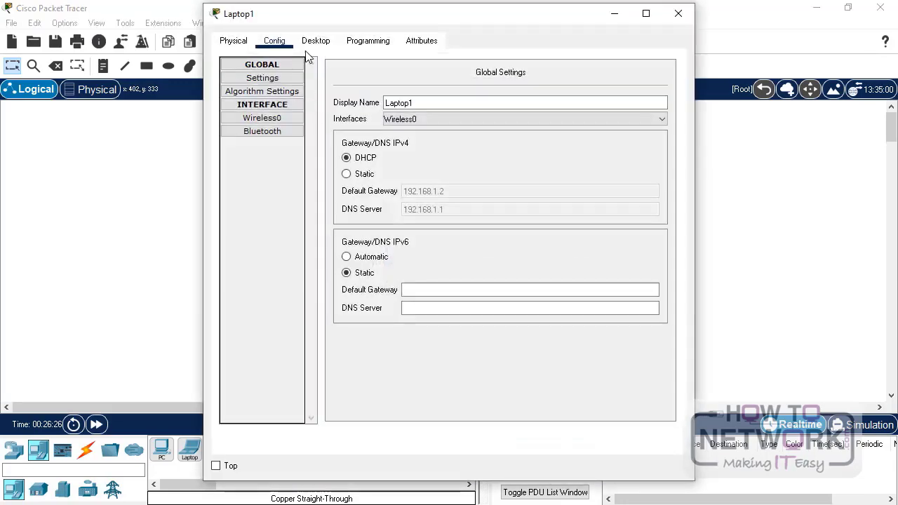
click(316, 41)
click(527, 93)
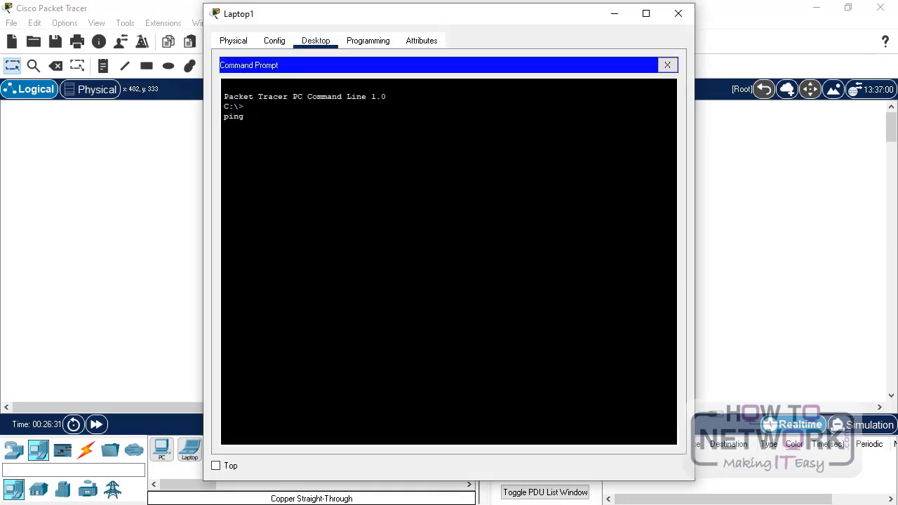
text(ping 192.168.1.2)
key(Return)
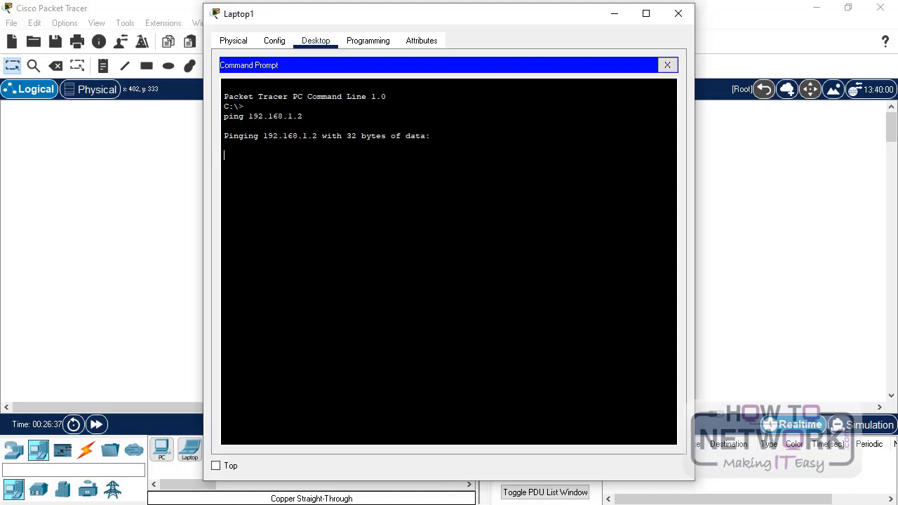
click(679, 16)
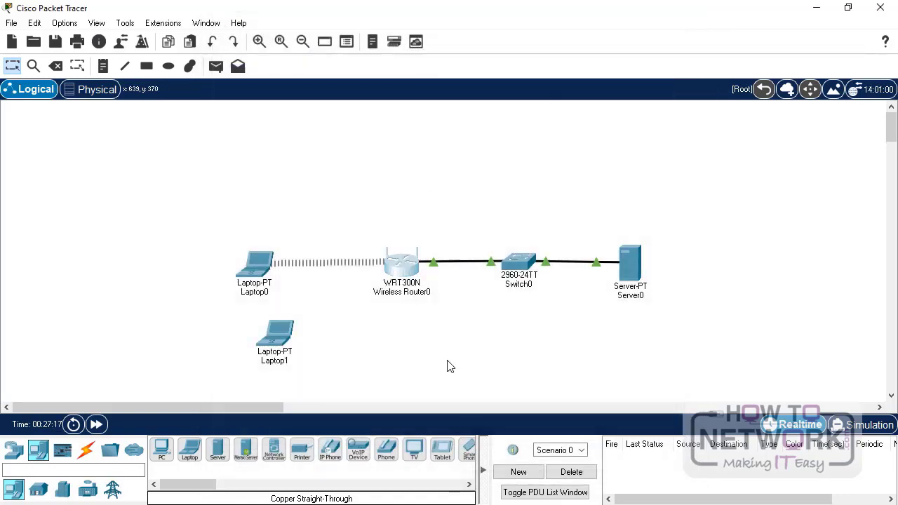